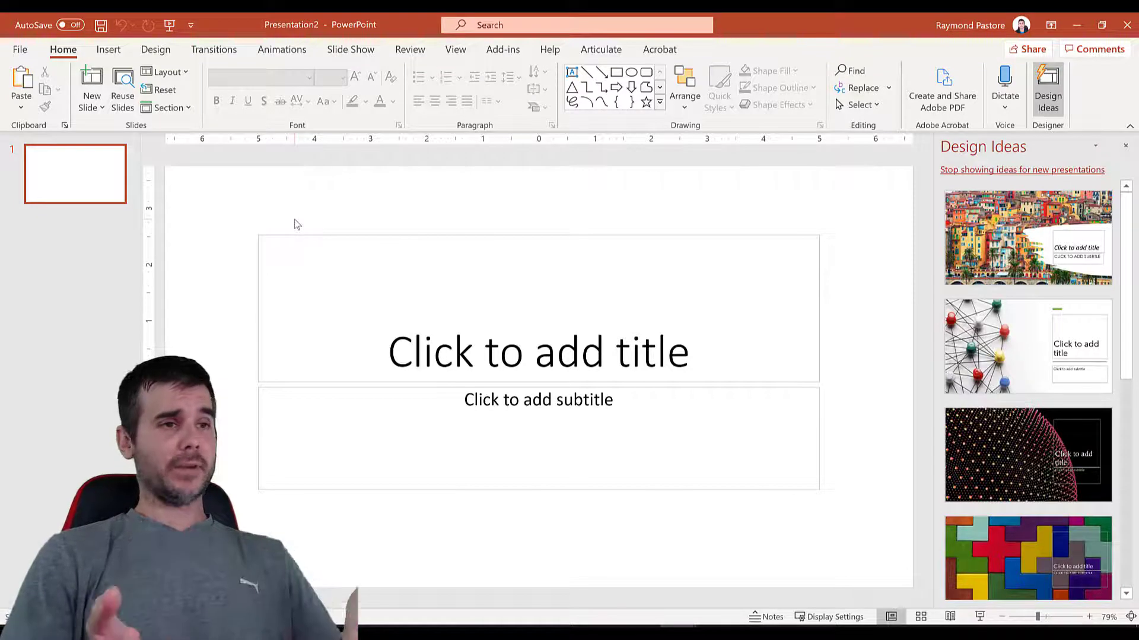
Step: Delete the subtitle placeholder from the title slide
{"action": "left_click", "coordinate": [460, 332]}
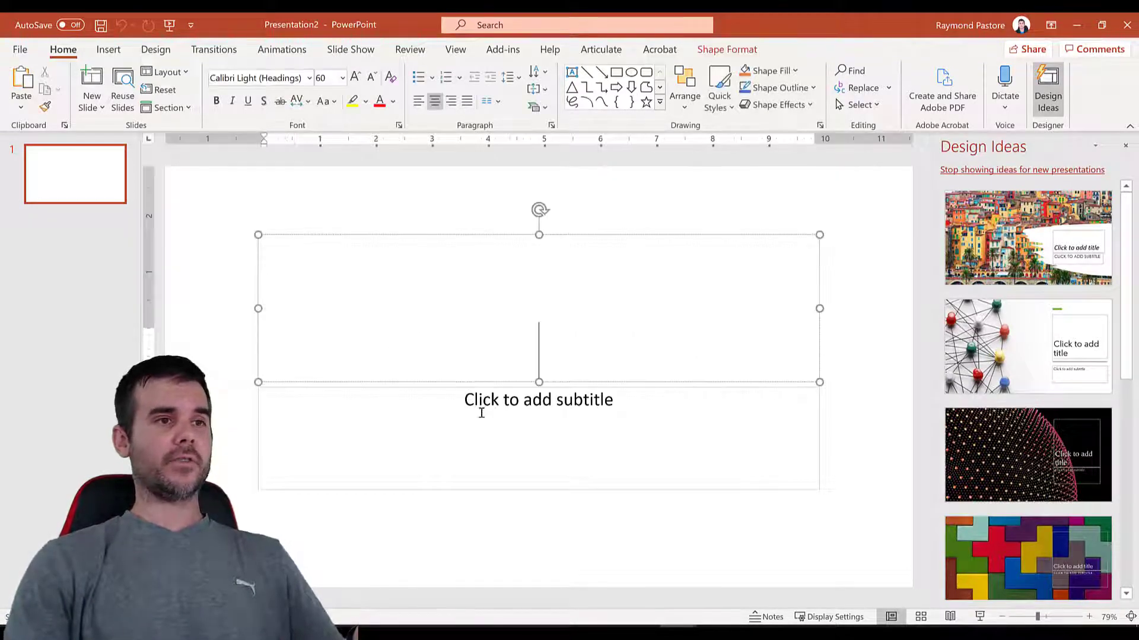
{"action": "left_click", "coordinate": [481, 409]}
{"action": "left_click", "coordinate": [482, 380]}
{"action": "left_click", "coordinate": [484, 396]}
{"action": "left_click", "coordinate": [481, 364]}
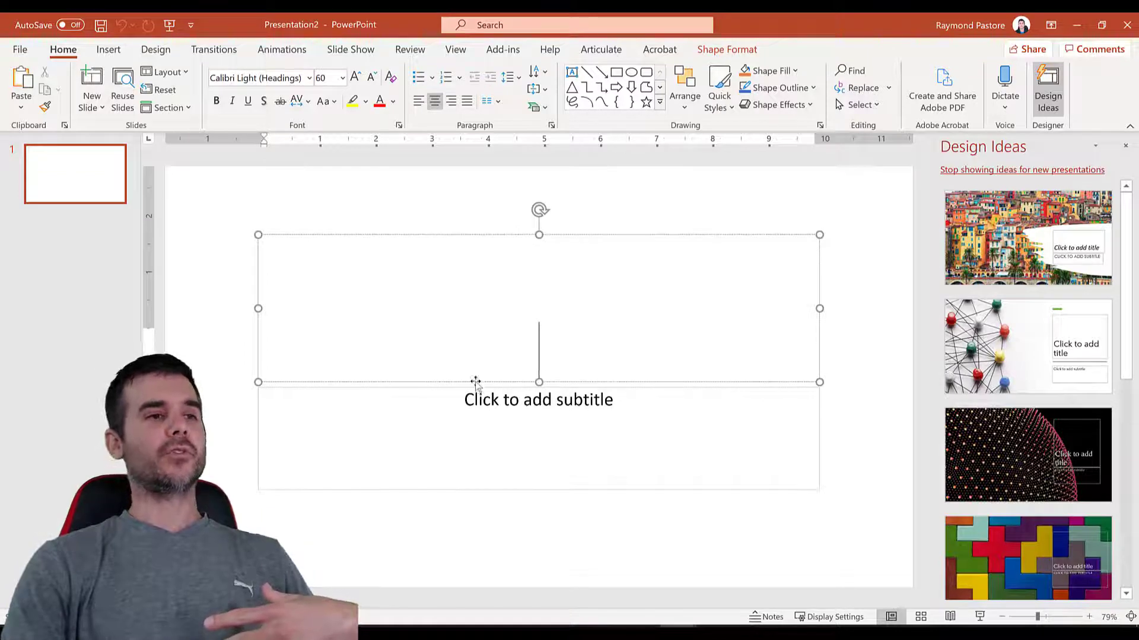
{"action": "left_click", "coordinate": [477, 387]}
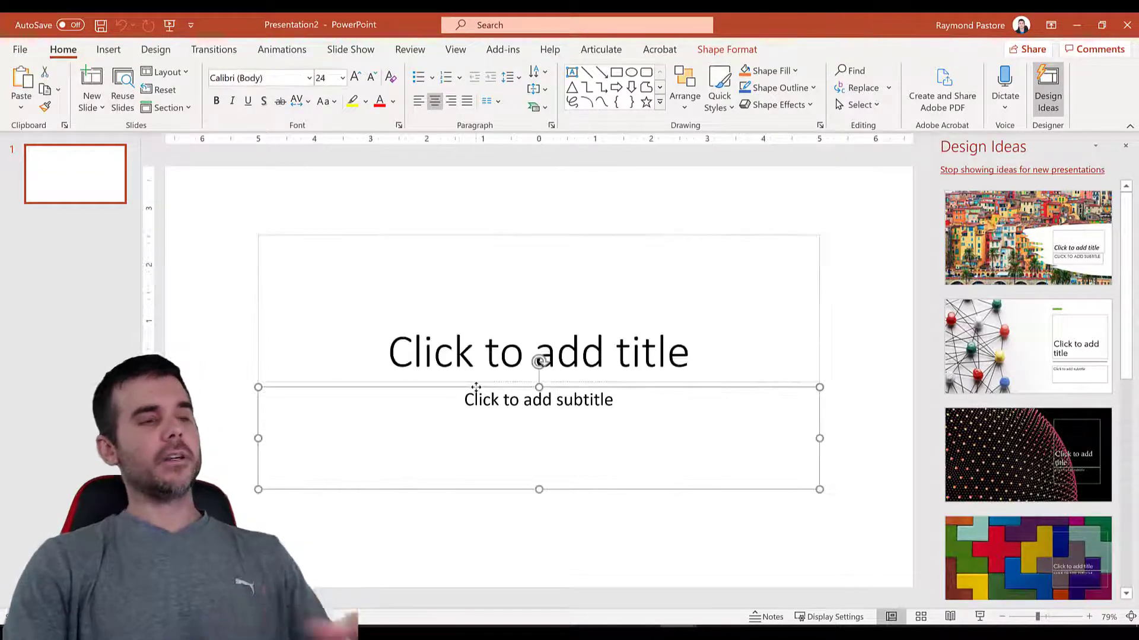
{"action": "key", "text": "Delete"}
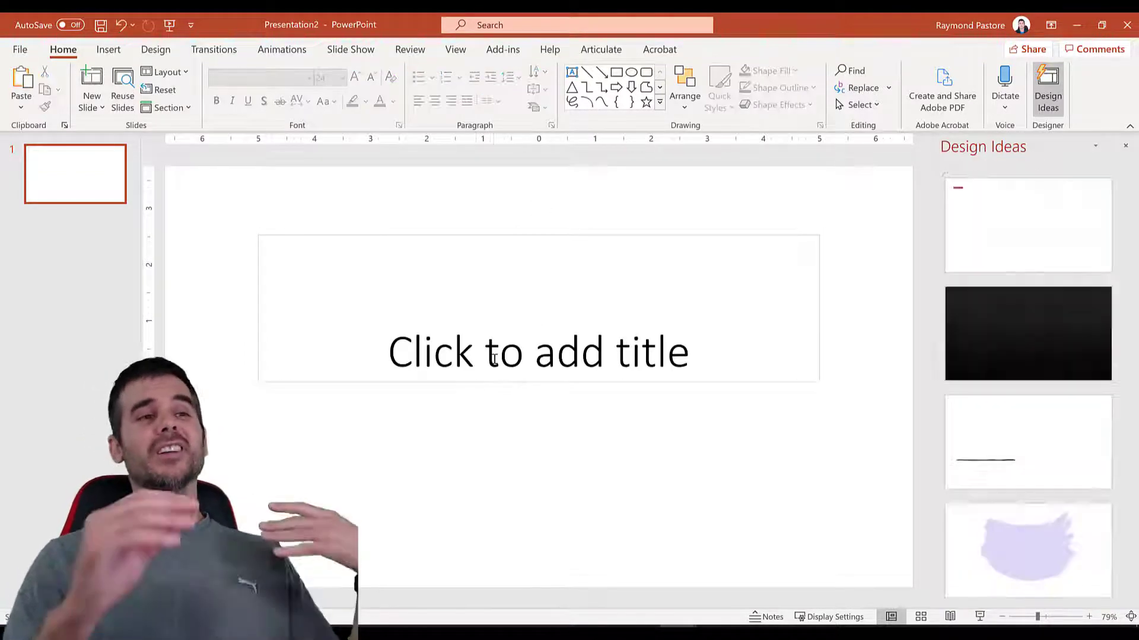
Step: Enter 'Apple' as the slide title so apple-themed design ideas appear
{"action": "left_click", "coordinate": [495, 358]}
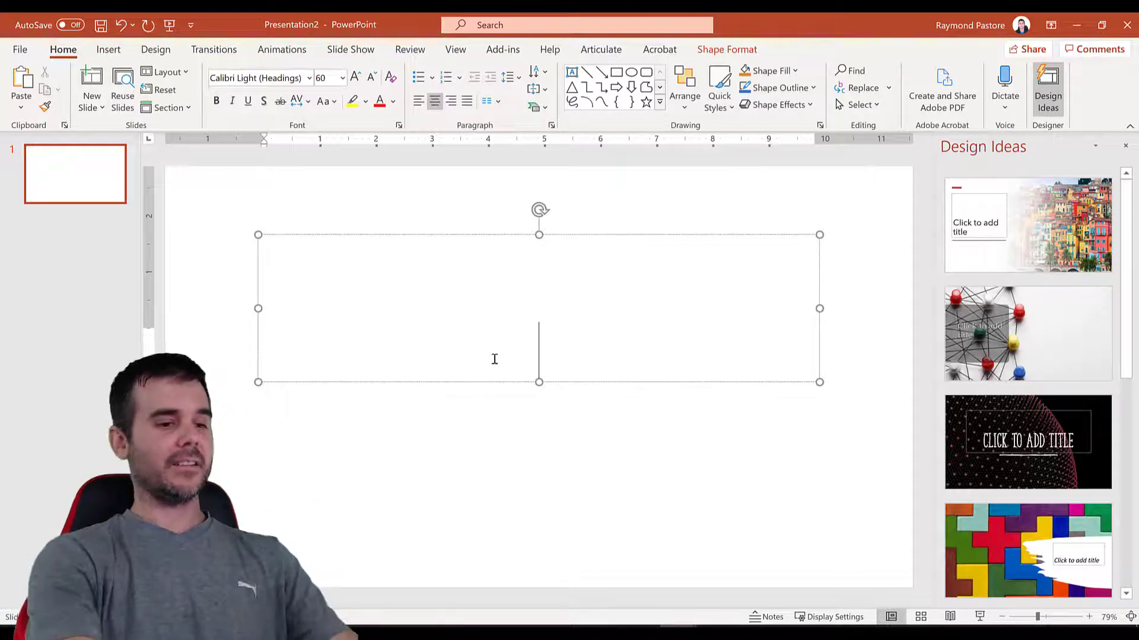
{"action": "type", "text": "Appl"}
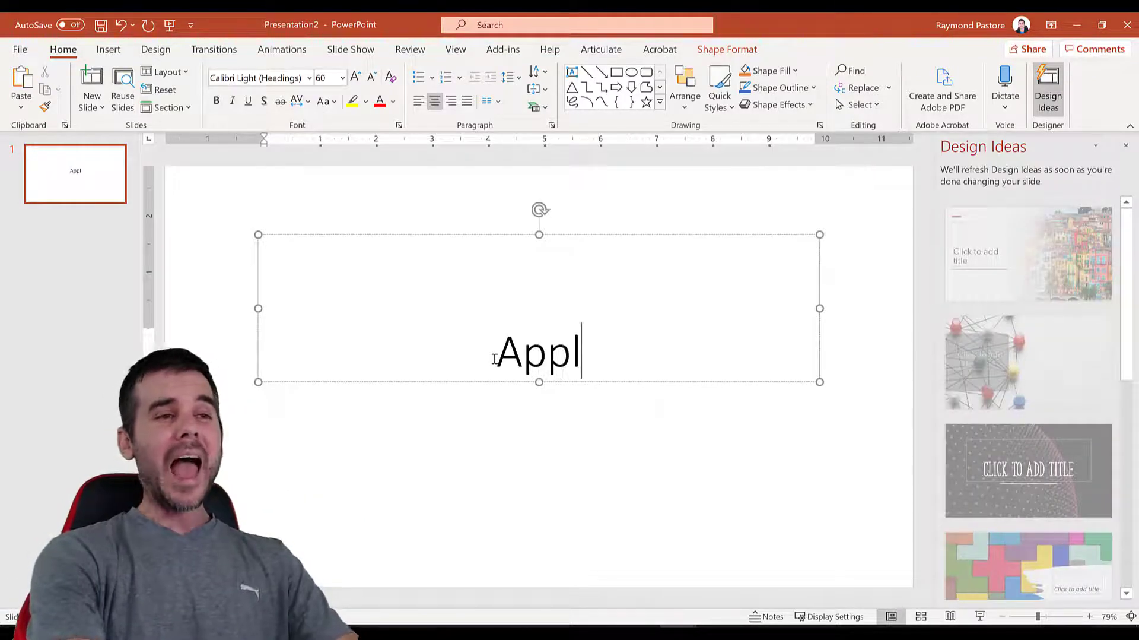
{"action": "type", "text": "e"}
{"action": "left_click", "coordinate": [215, 254]}
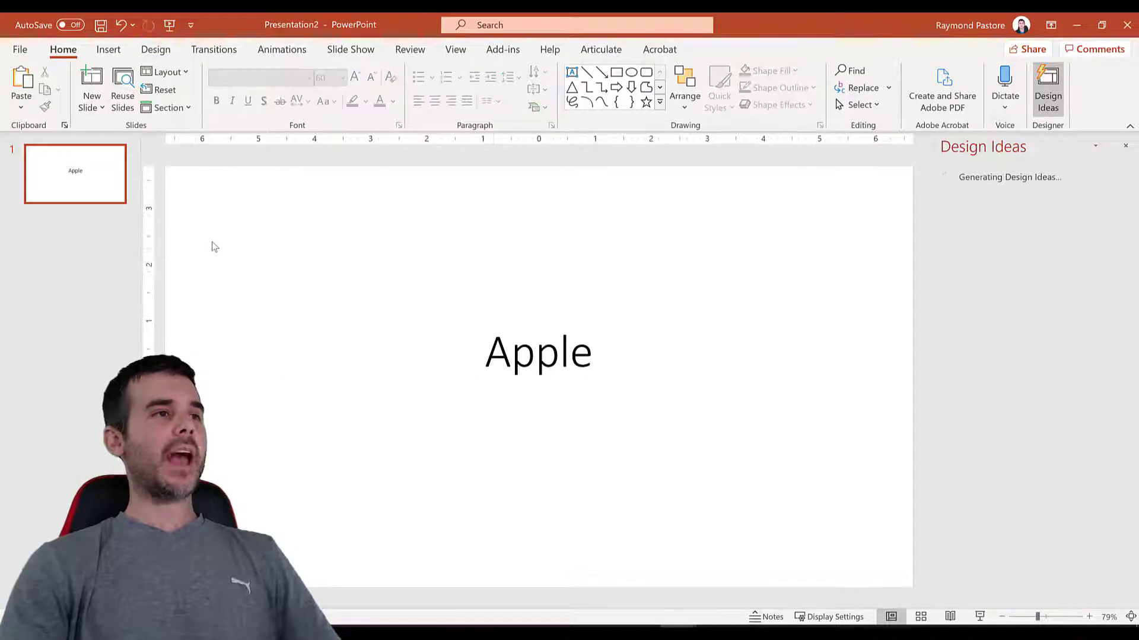
{"action": "left_click", "coordinate": [156, 50]}
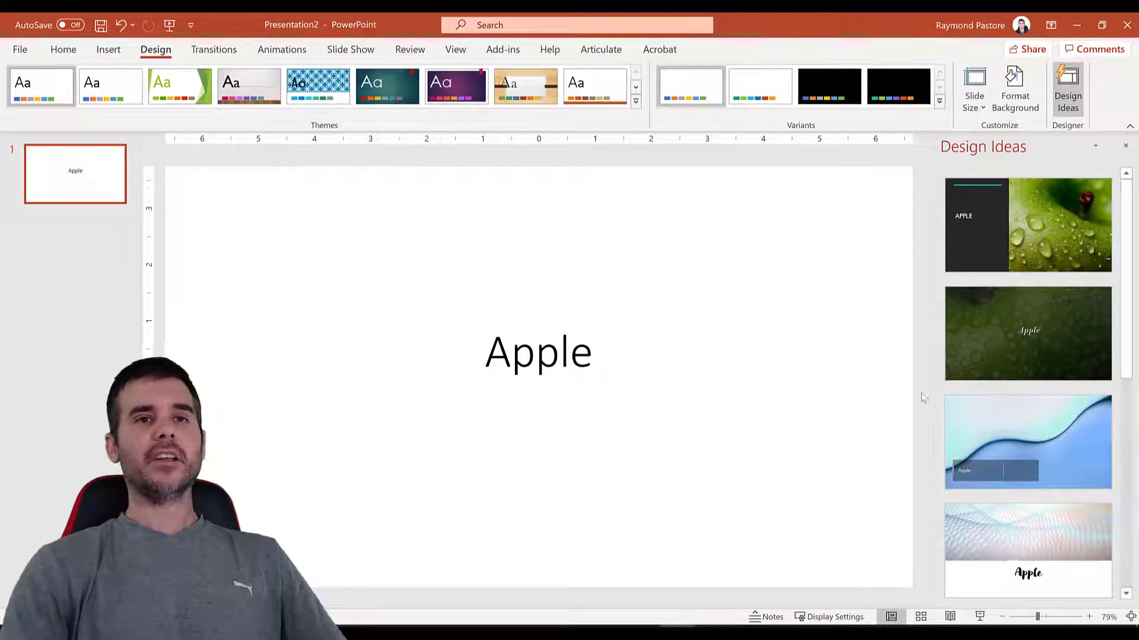
Step: Apply the dark green full-photo Apple design from Design Ideas
{"action": "scroll", "coordinate": [1046, 315], "scroll_direction": "down", "scroll_amount": 2}
{"action": "scroll", "coordinate": [1046, 315], "scroll_direction": "down", "scroll_amount": 10}
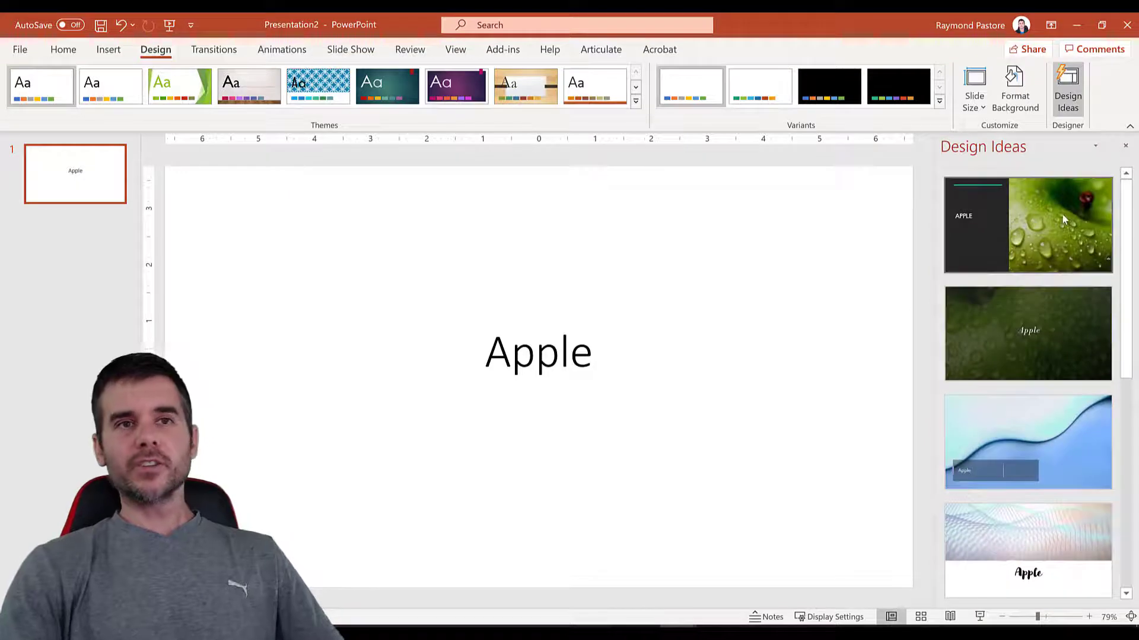
{"action": "left_click", "coordinate": [1033, 221]}
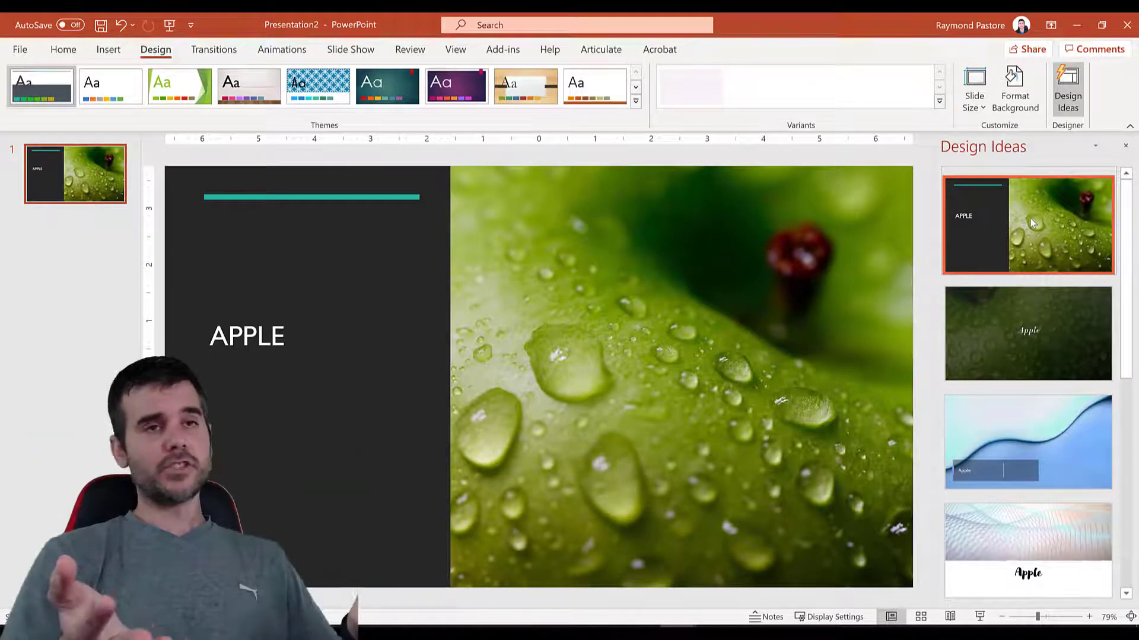
{"action": "left_click", "coordinate": [1021, 326]}
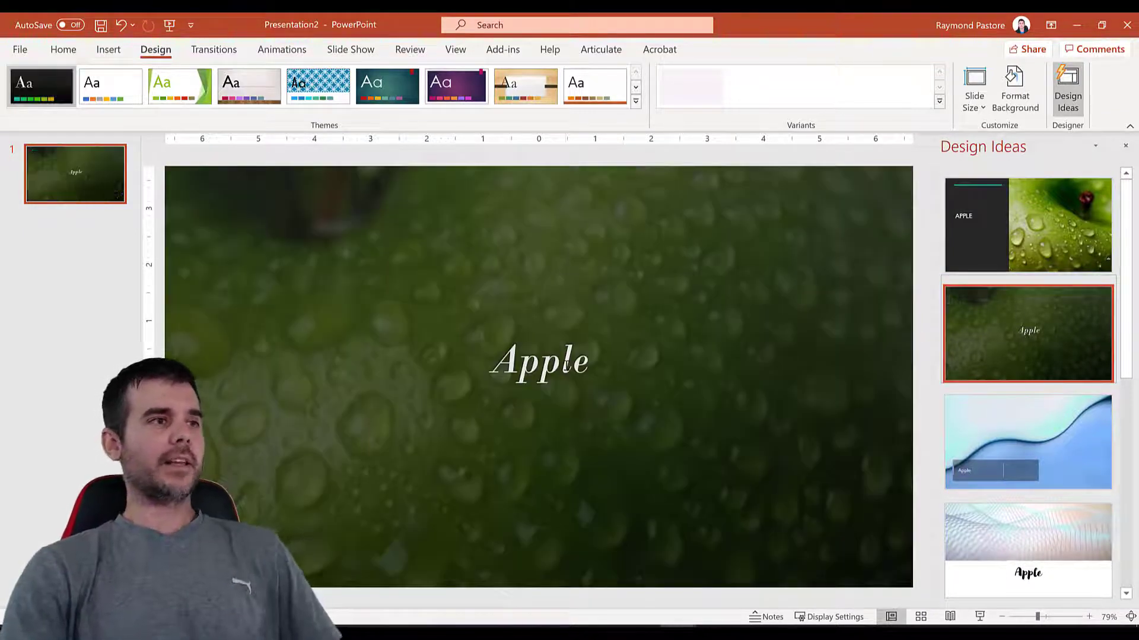
Step: Make the Apple title text bold
{"action": "double_click", "coordinate": [564, 362]}
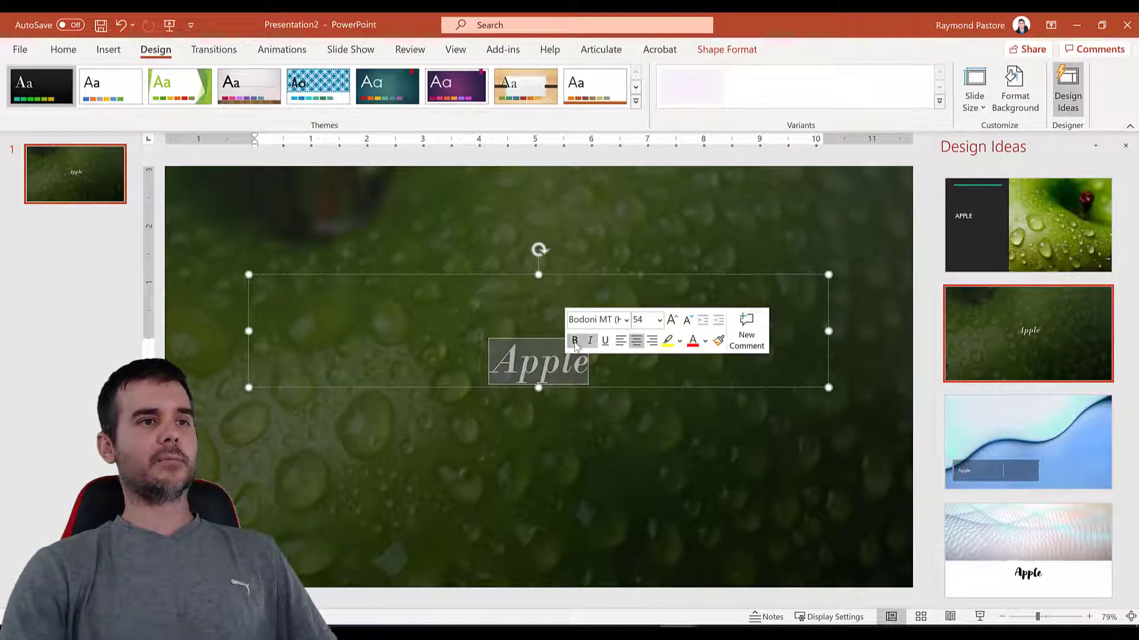
{"action": "left_click", "coordinate": [575, 340]}
{"action": "left_click", "coordinate": [249, 279]}
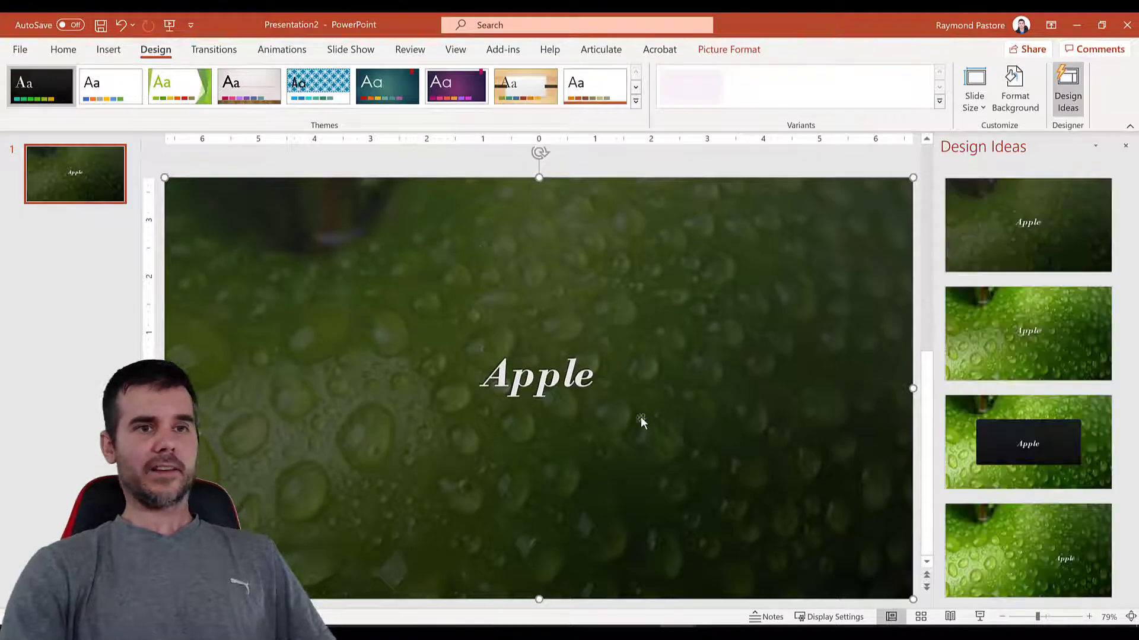
Step: Try several Design Ideas layouts, settling on the black left panel with the apple photo at right
{"action": "left_click", "coordinate": [1004, 465]}
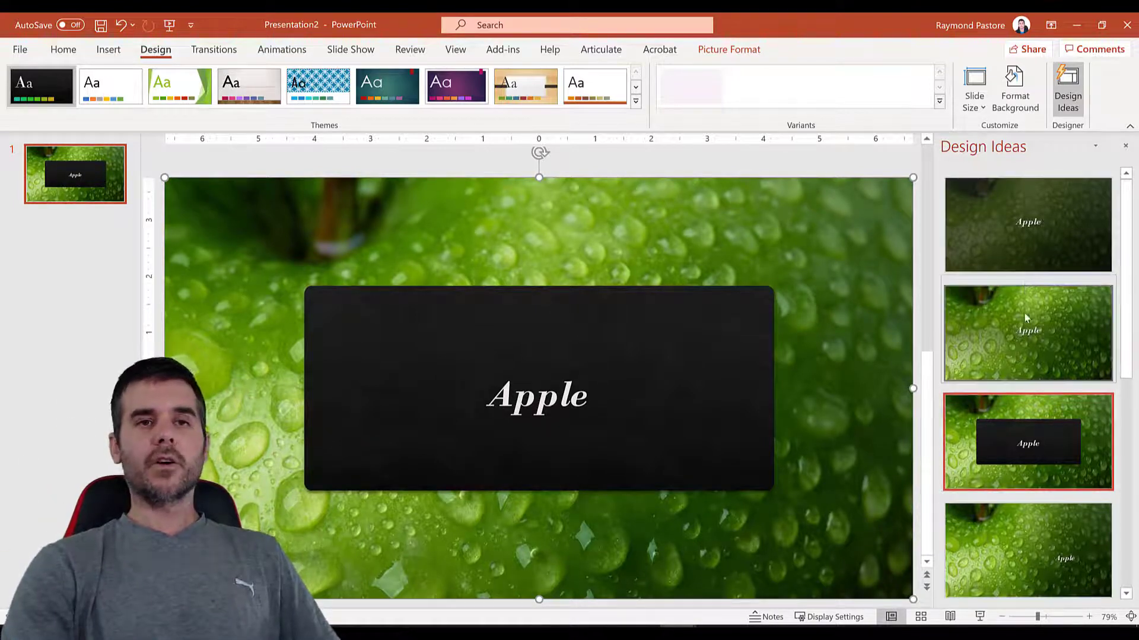
{"action": "scroll", "coordinate": [1026, 359], "scroll_direction": "down", "scroll_amount": 10}
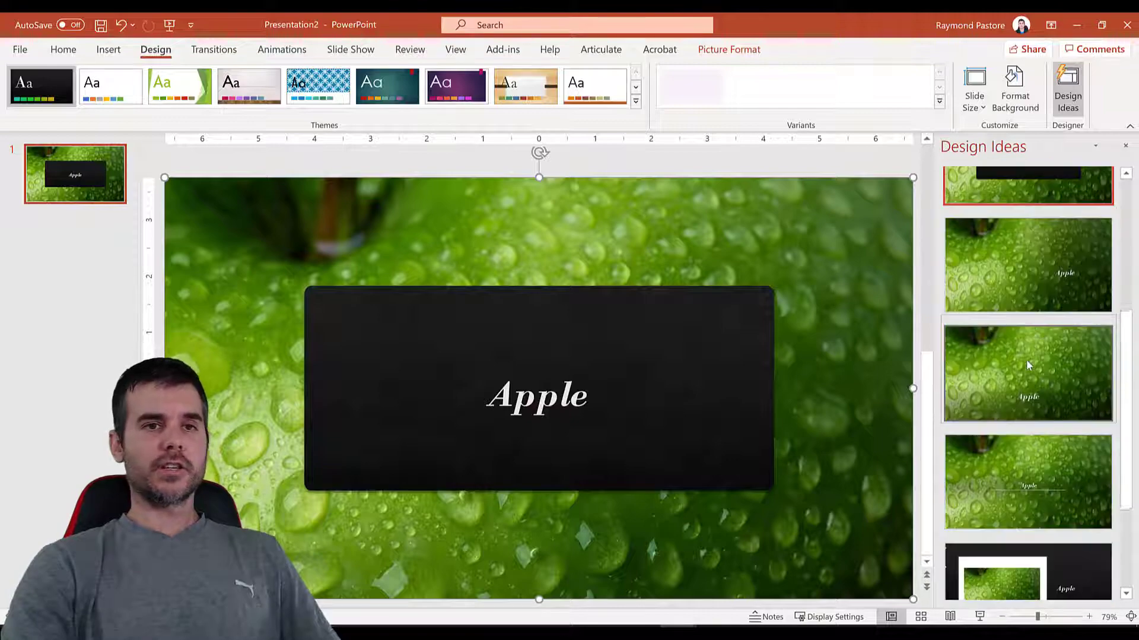
{"action": "left_click", "coordinate": [1028, 521]}
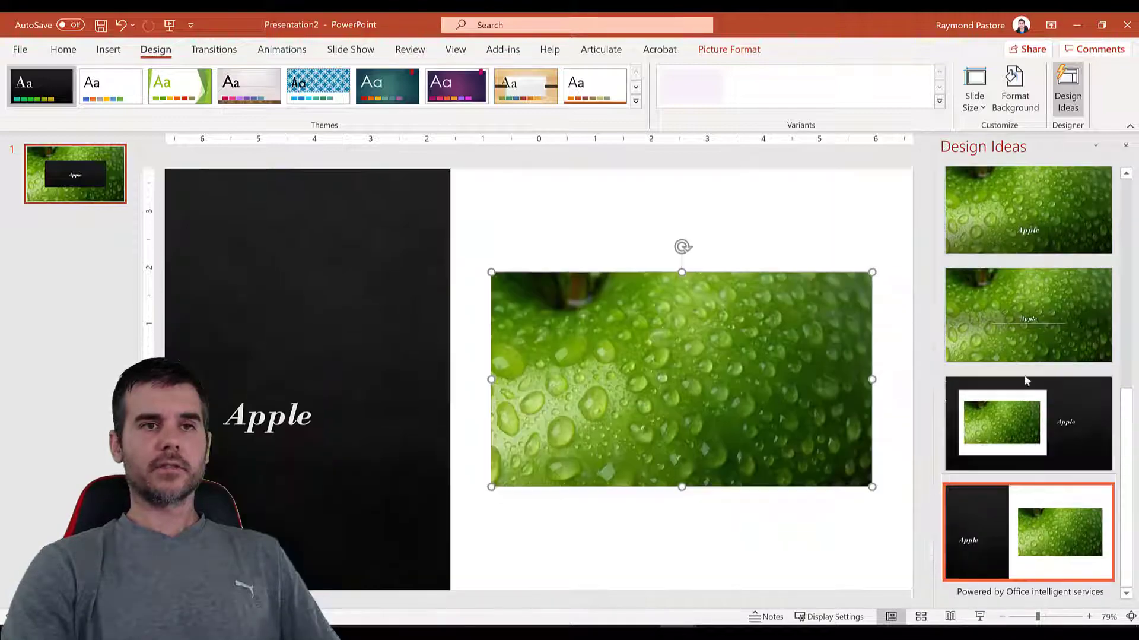
{"action": "left_click", "coordinate": [1032, 334]}
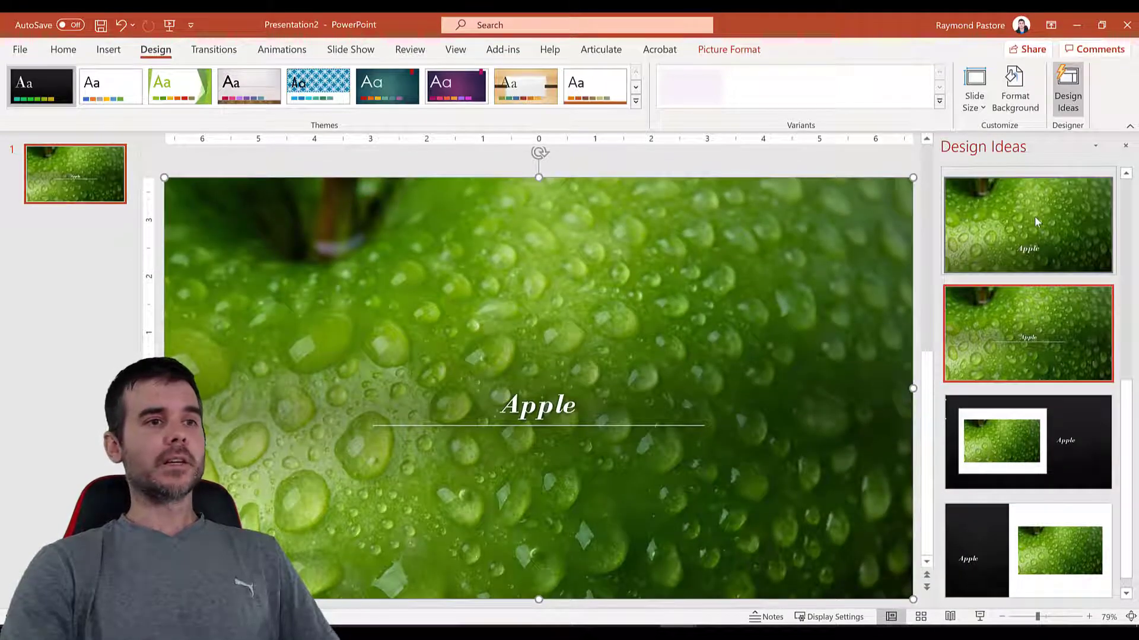
{"action": "left_click", "coordinate": [1035, 215]}
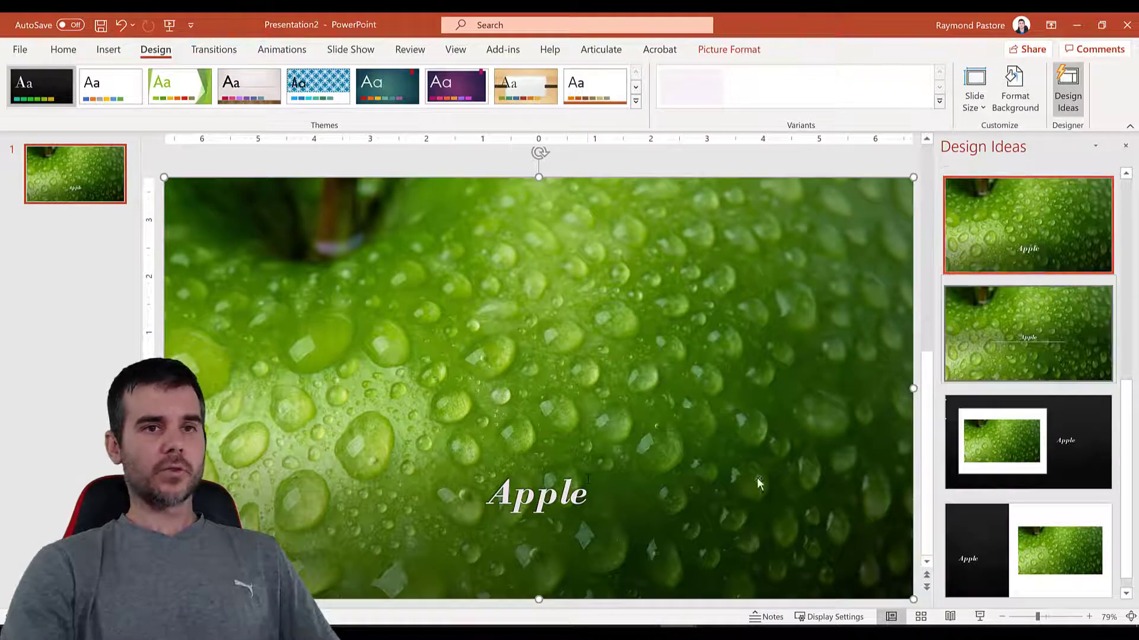
{"action": "left_click", "coordinate": [1010, 441]}
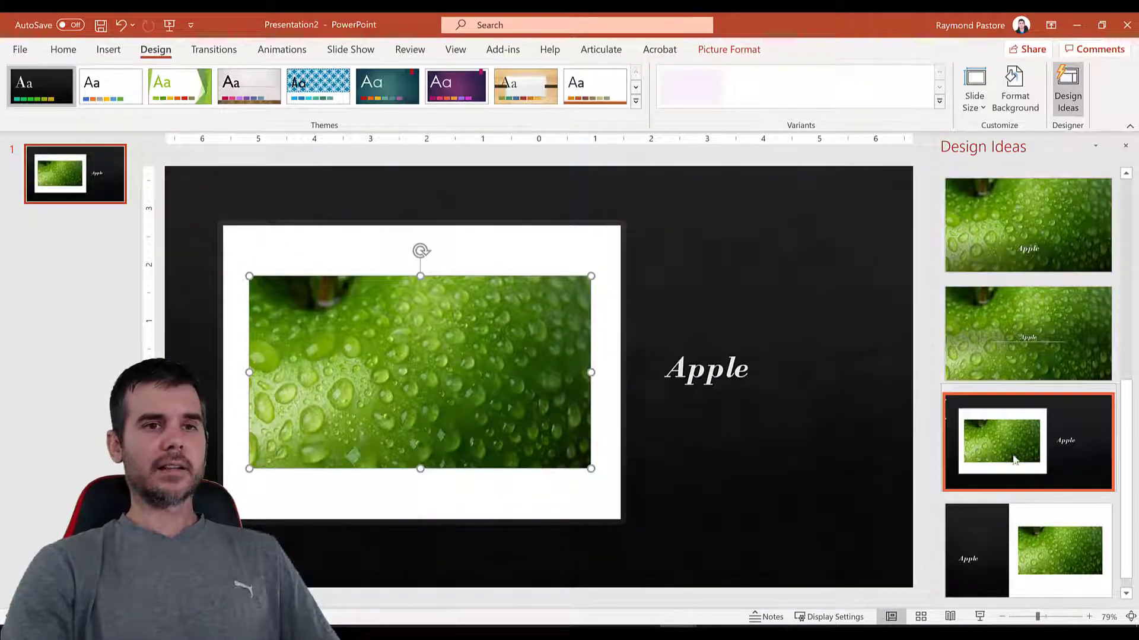
{"action": "left_click", "coordinate": [1020, 529]}
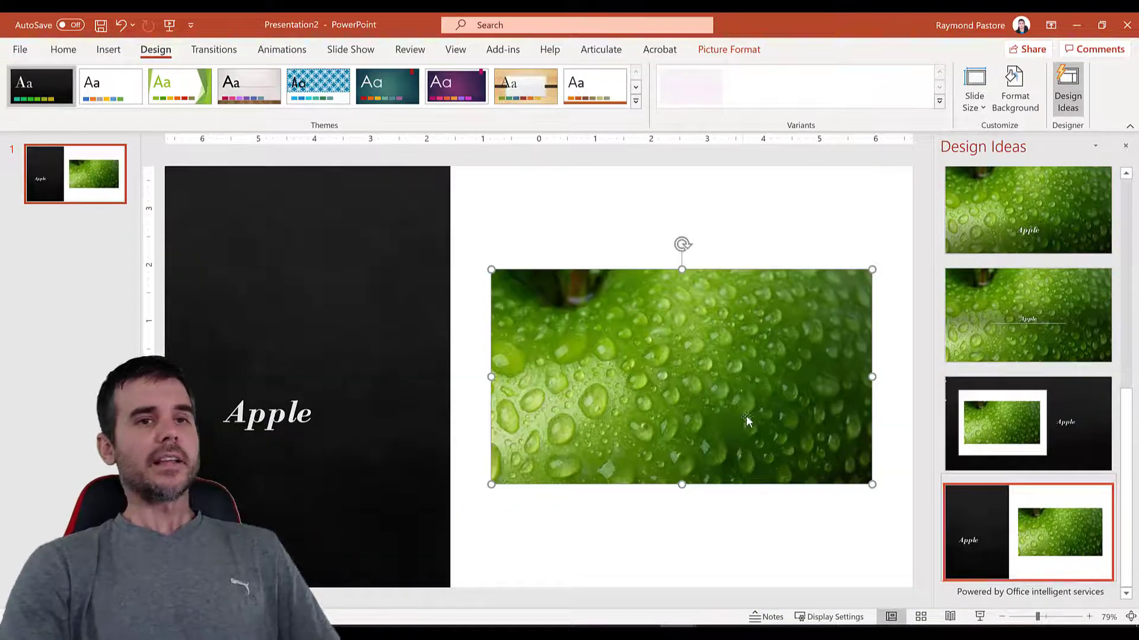
{"action": "scroll", "coordinate": [1025, 448], "scroll_direction": "up", "scroll_amount": 10}
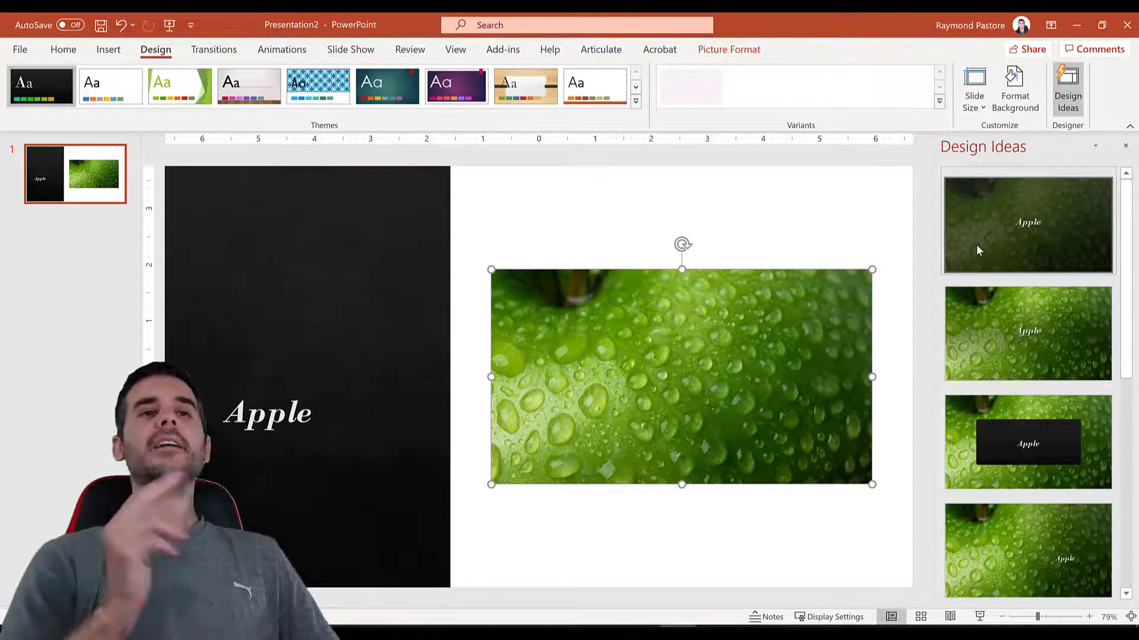
{"action": "scroll", "coordinate": [1032, 438], "scroll_direction": "down", "scroll_amount": 8}
{"action": "scroll", "coordinate": [1033, 437], "scroll_direction": "up", "scroll_amount": 10}
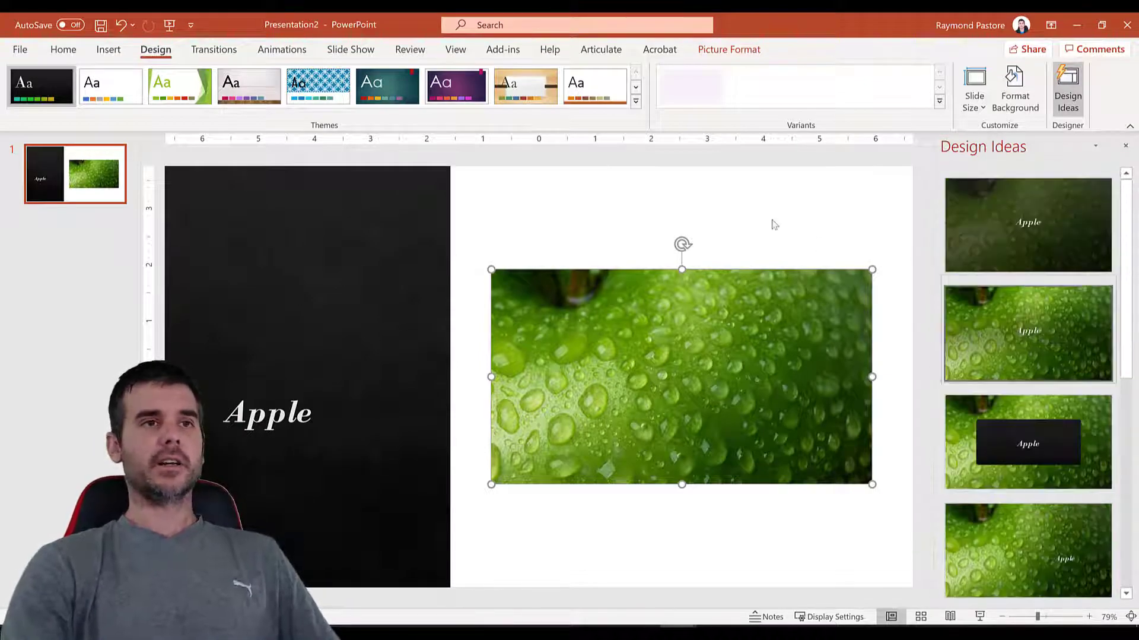
Step: Apply the full-bleed apple photo design with 'Apple' in a translucent left box
{"action": "left_click", "coordinate": [774, 224]}
{"action": "left_click", "coordinate": [1070, 89]}
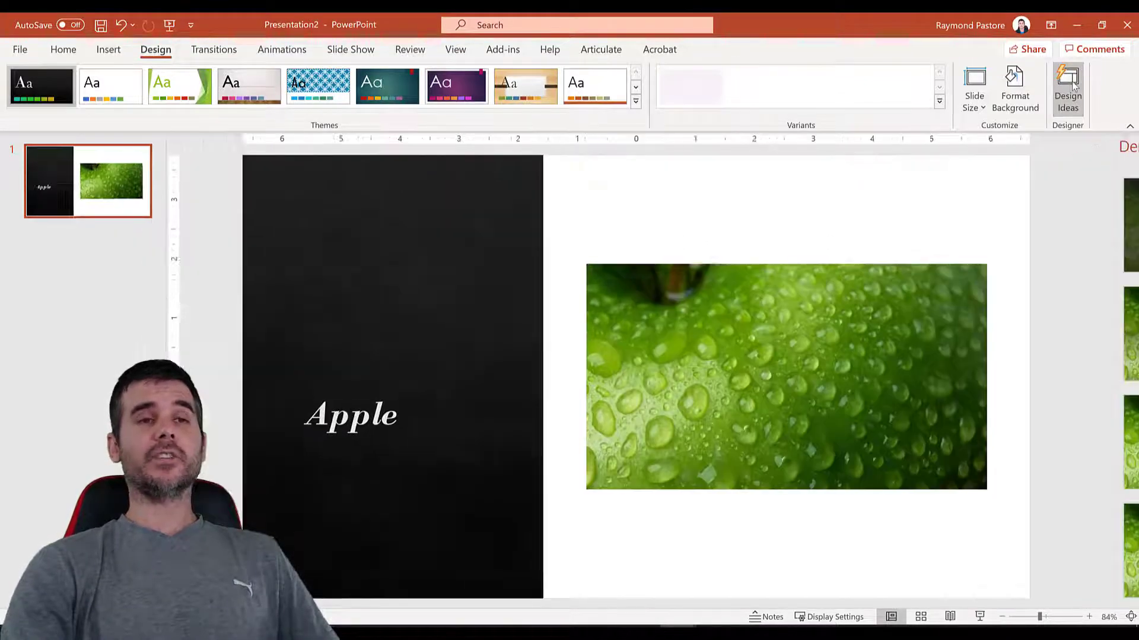
{"action": "left_click", "coordinate": [1071, 89]}
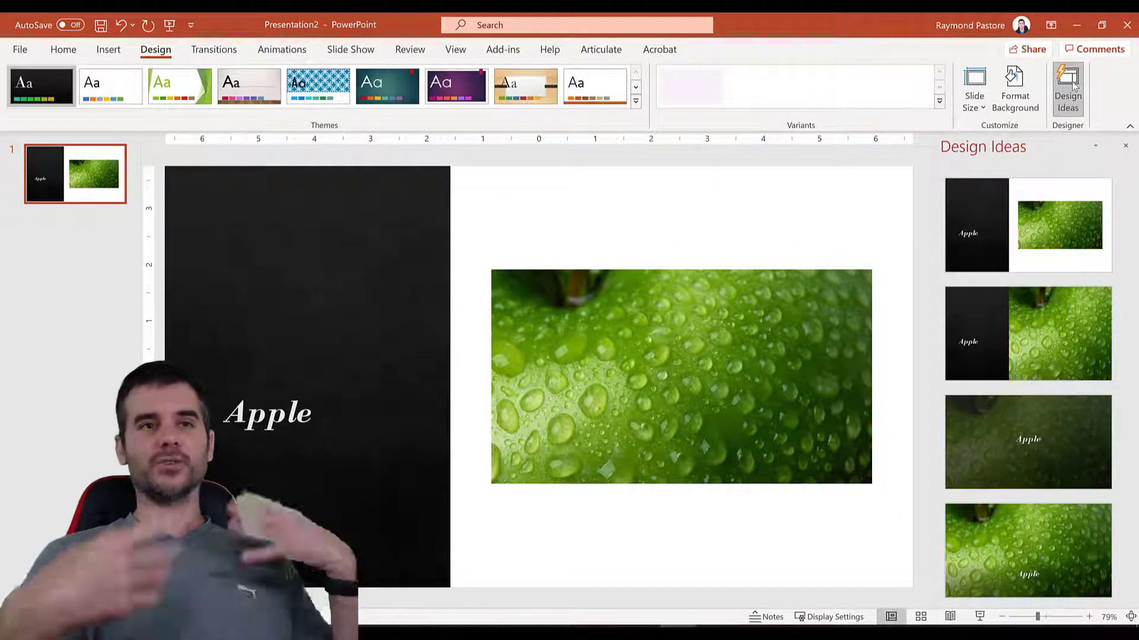
{"action": "left_click", "coordinate": [1010, 351]}
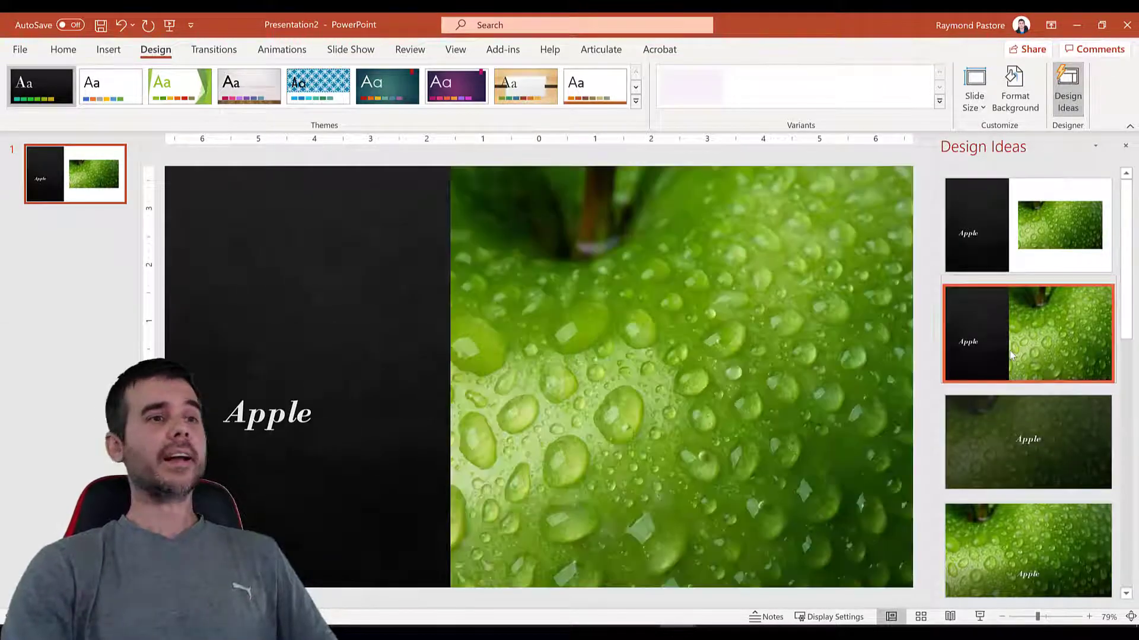
{"action": "scroll", "coordinate": [1031, 381], "scroll_direction": "down", "scroll_amount": 3}
{"action": "scroll", "coordinate": [1031, 385], "scroll_direction": "down", "scroll_amount": 5}
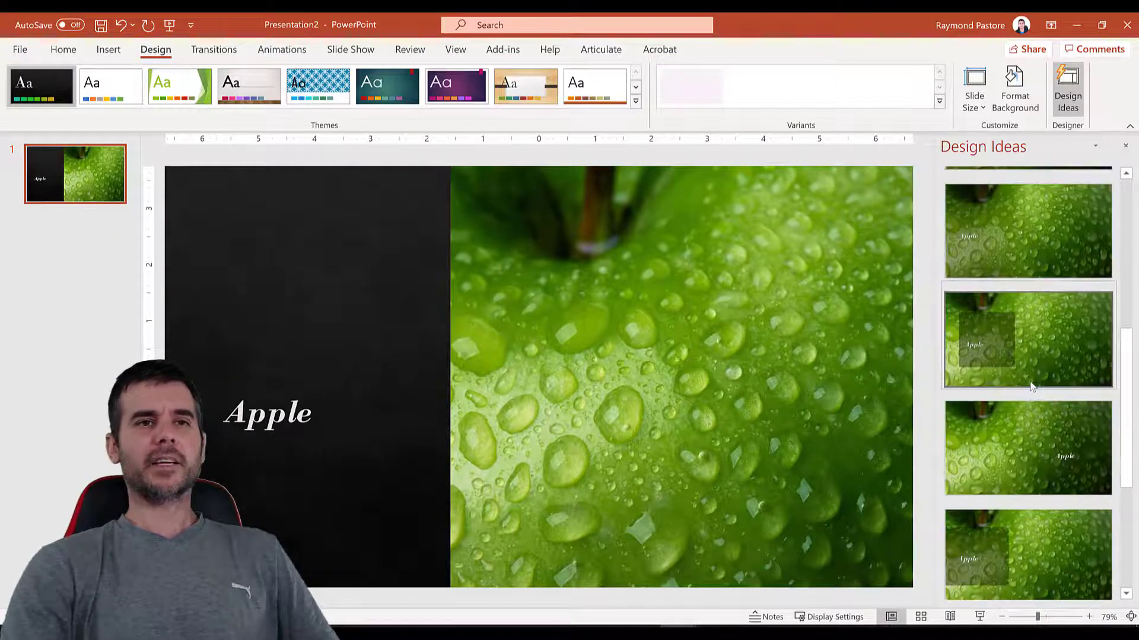
{"action": "left_click", "coordinate": [985, 308]}
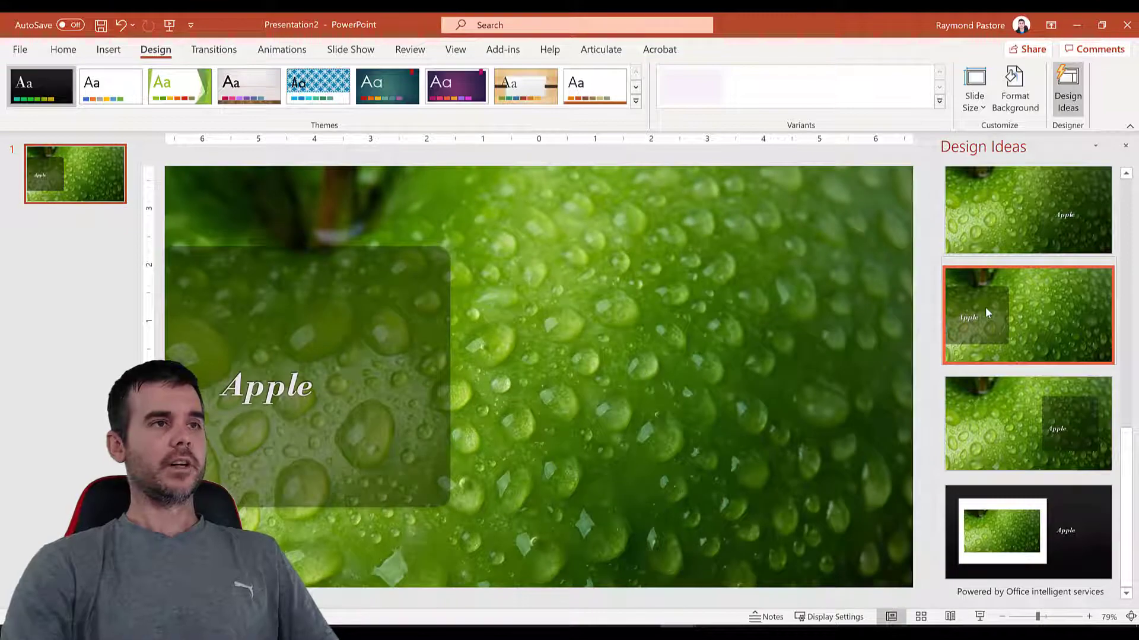
Step: Replace the title text 'Apple' with 'Cat'
{"action": "left_click", "coordinate": [297, 383]}
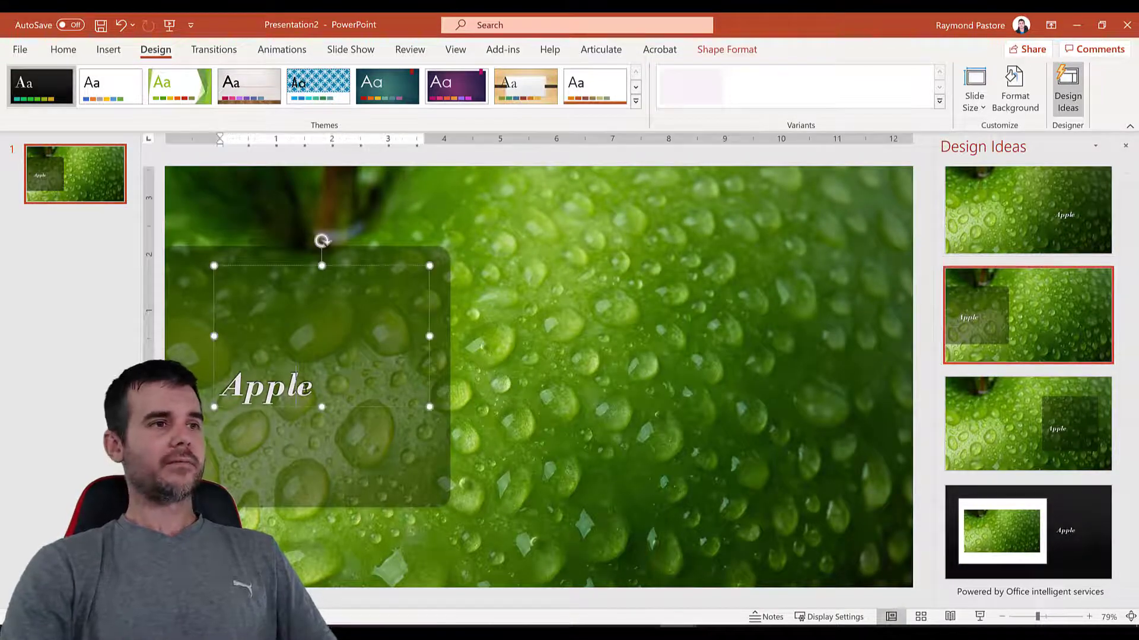
{"action": "double_click", "coordinate": [291, 383]}
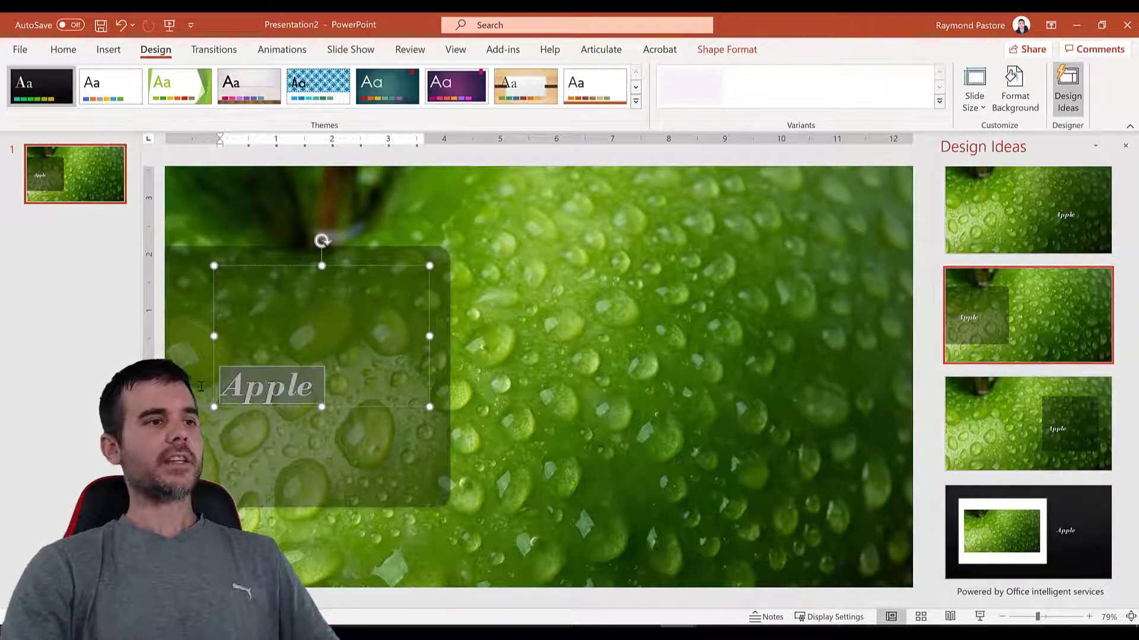
{"action": "mouse_move", "coordinate": [202, 390]}
{"action": "type", "text": "Cat"}
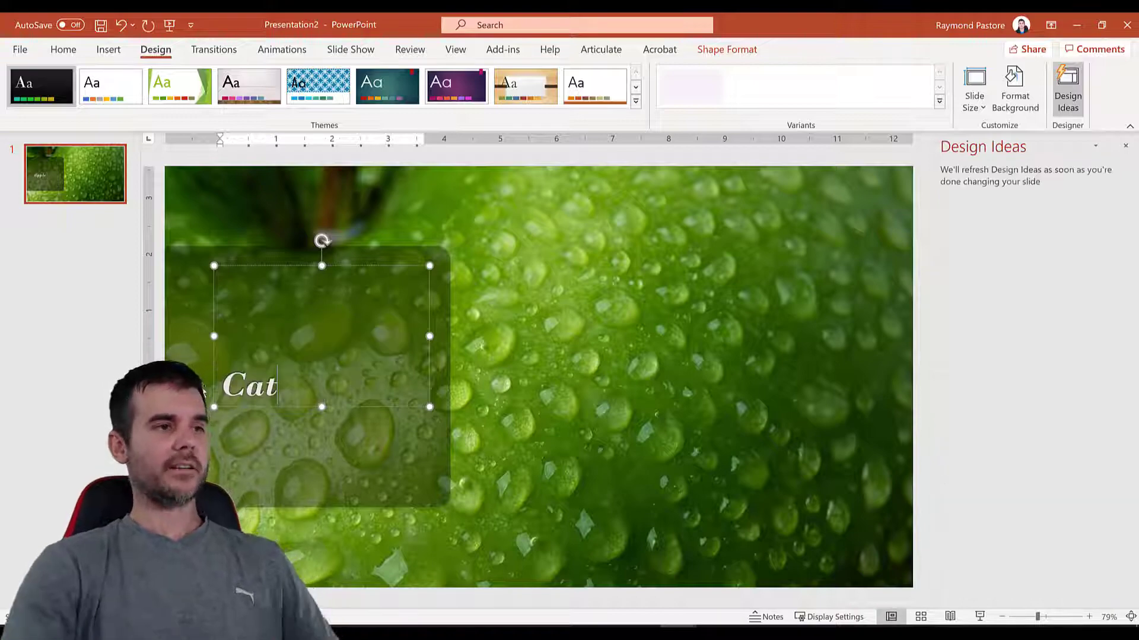
{"action": "left_click", "coordinate": [530, 323]}
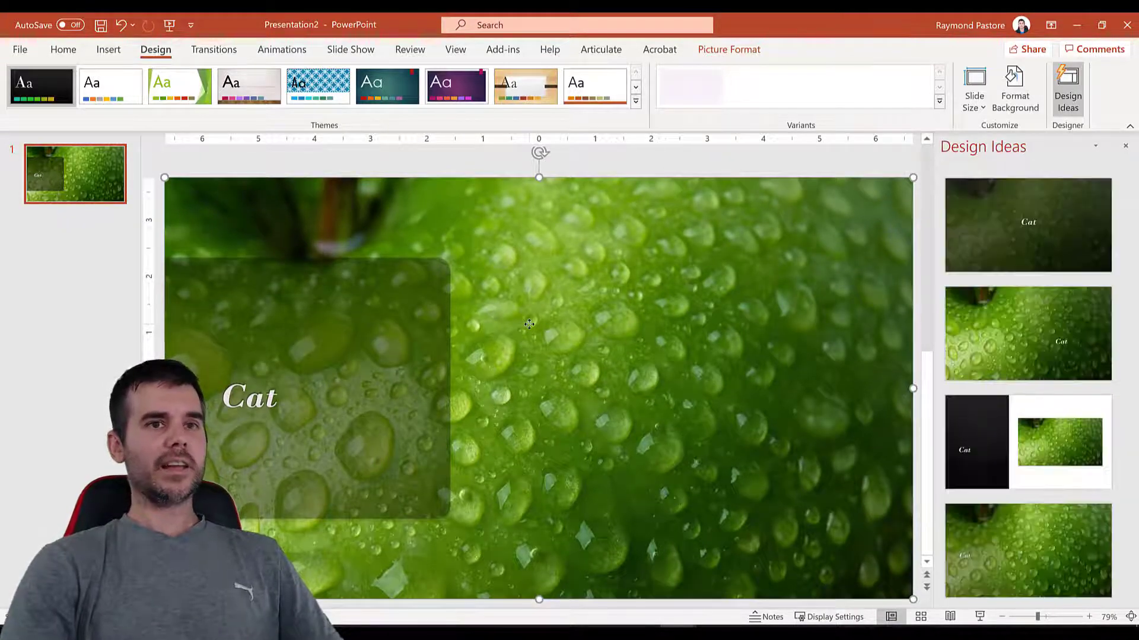
Step: Toggle Design Ideas off and on to get fresh 'Cat' suggestions
{"action": "scroll", "coordinate": [1062, 338], "scroll_direction": "down", "scroll_amount": 4}
{"action": "scroll", "coordinate": [1060, 336], "scroll_direction": "up", "scroll_amount": 2}
{"action": "left_click", "coordinate": [1067, 83]}
{"action": "left_click", "coordinate": [1077, 99]}
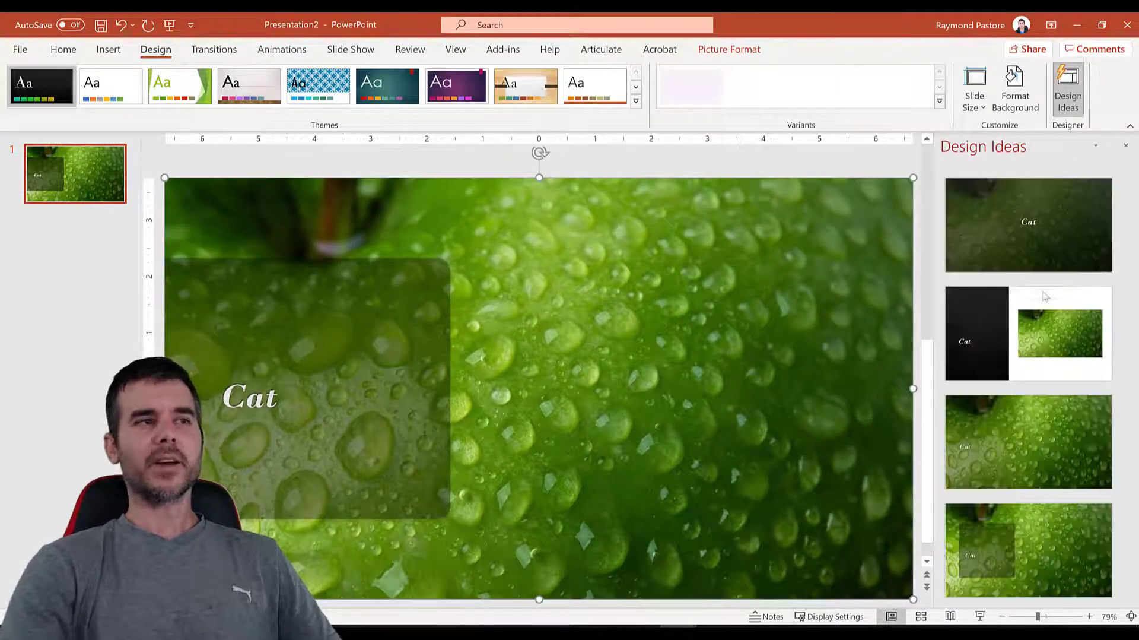
Step: Create a new blank presentation
{"action": "left_click", "coordinate": [21, 50]}
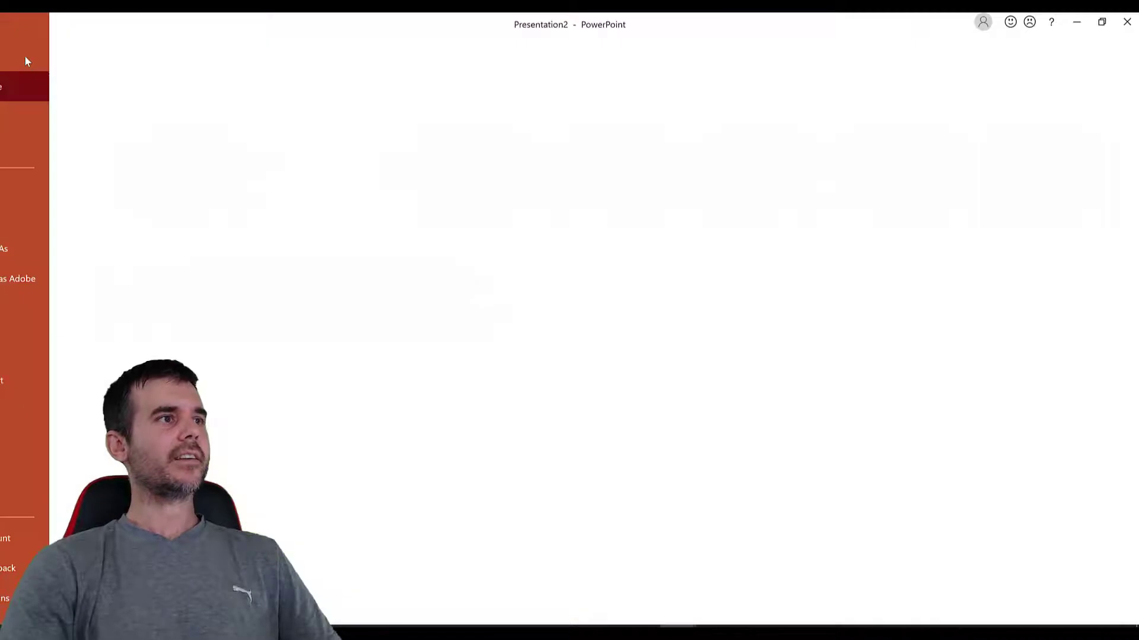
{"action": "left_click", "coordinate": [41, 115]}
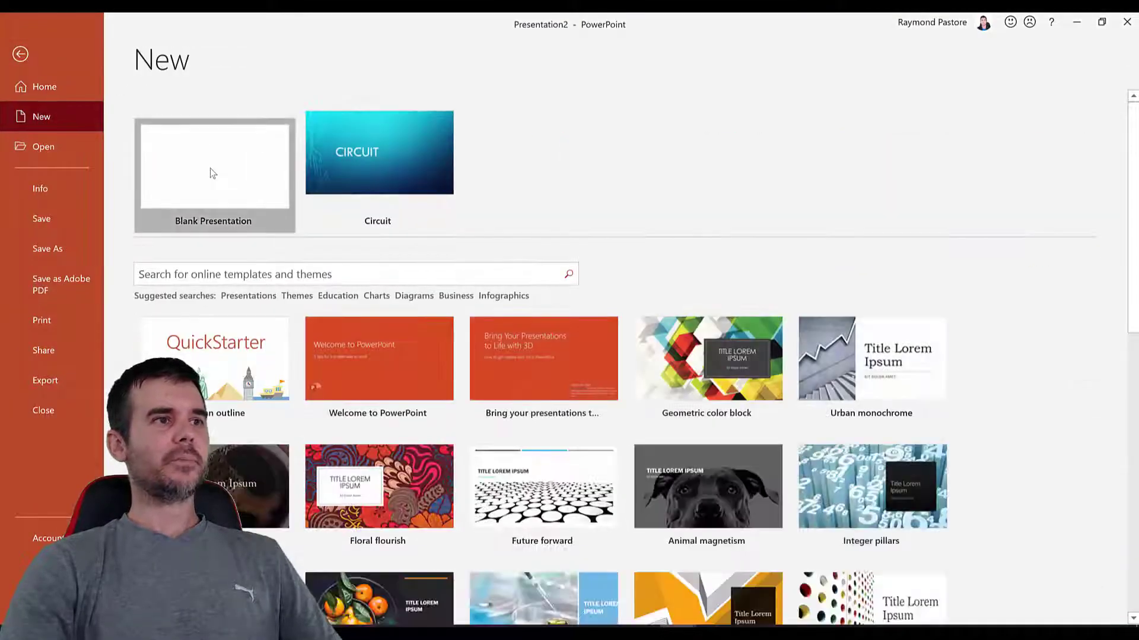
{"action": "left_click", "coordinate": [211, 172]}
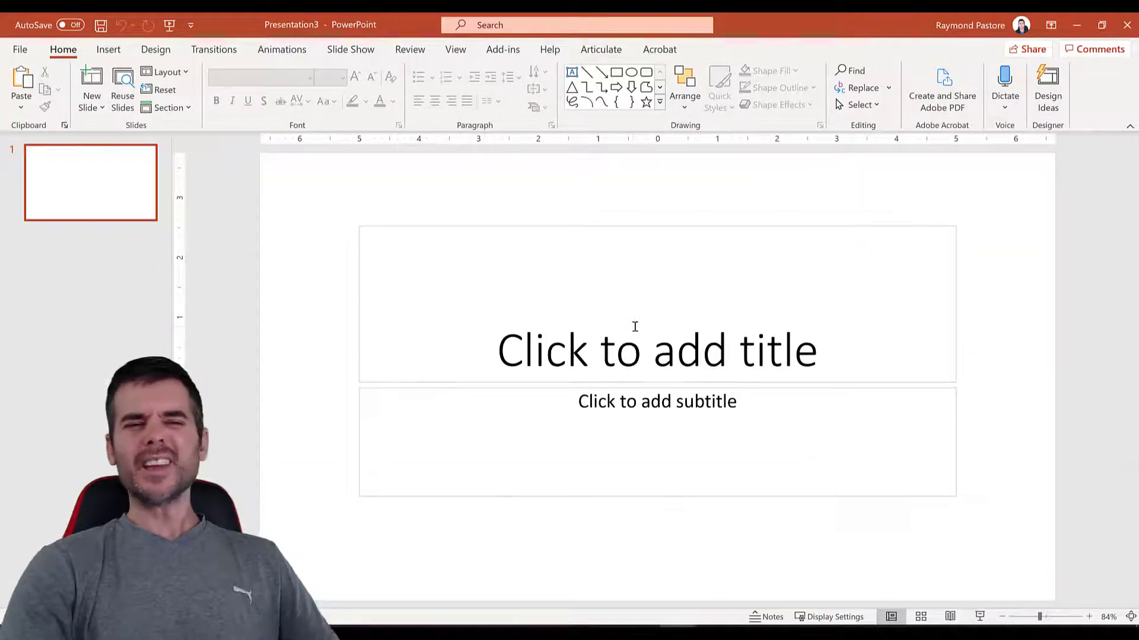
Step: Delete the subtitle placeholder and place the cursor in the title placeholder
{"action": "left_click", "coordinate": [635, 327]}
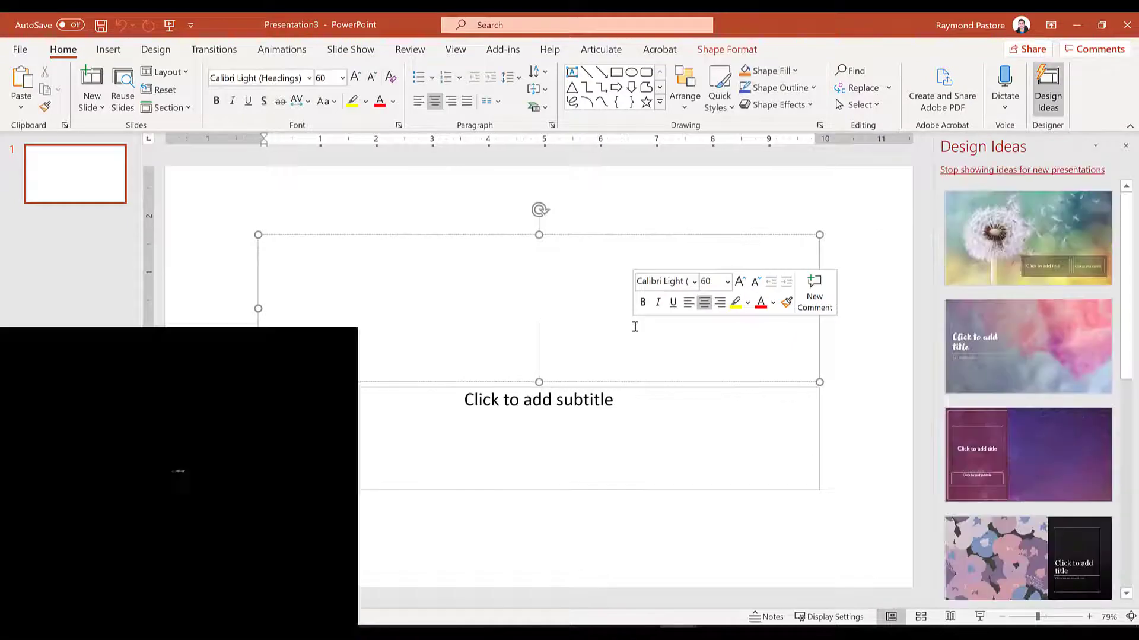
{"action": "scroll", "coordinate": [1012, 332], "scroll_direction": "down", "scroll_amount": 6}
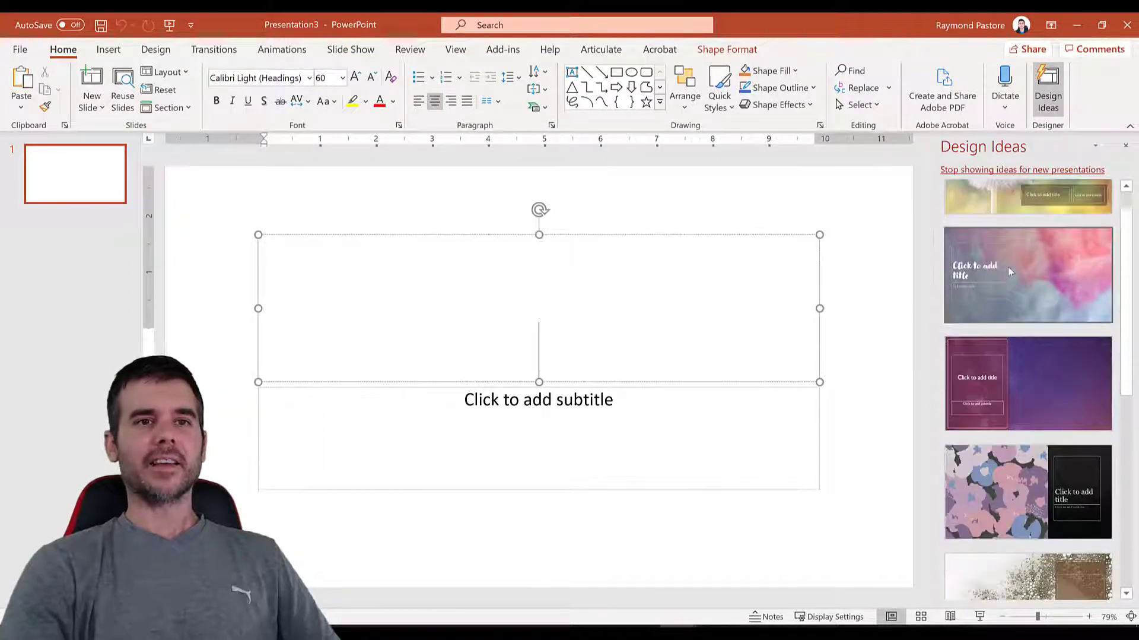
{"action": "scroll", "coordinate": [1012, 332], "scroll_direction": "down", "scroll_amount": 2}
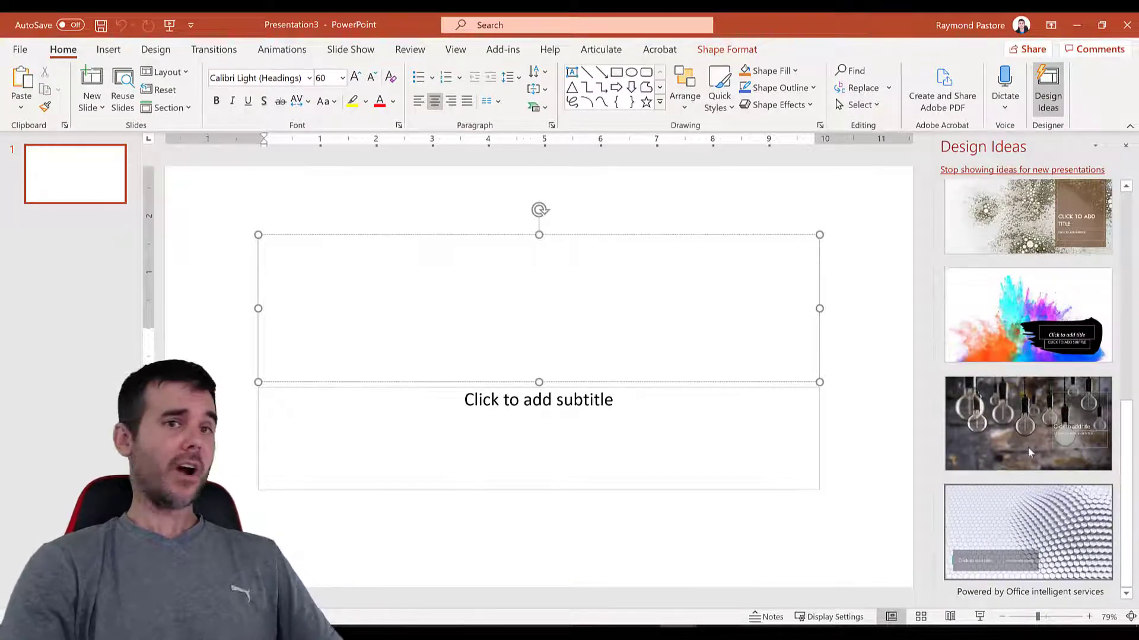
{"action": "scroll", "coordinate": [1033, 454], "scroll_direction": "up", "scroll_amount": 10}
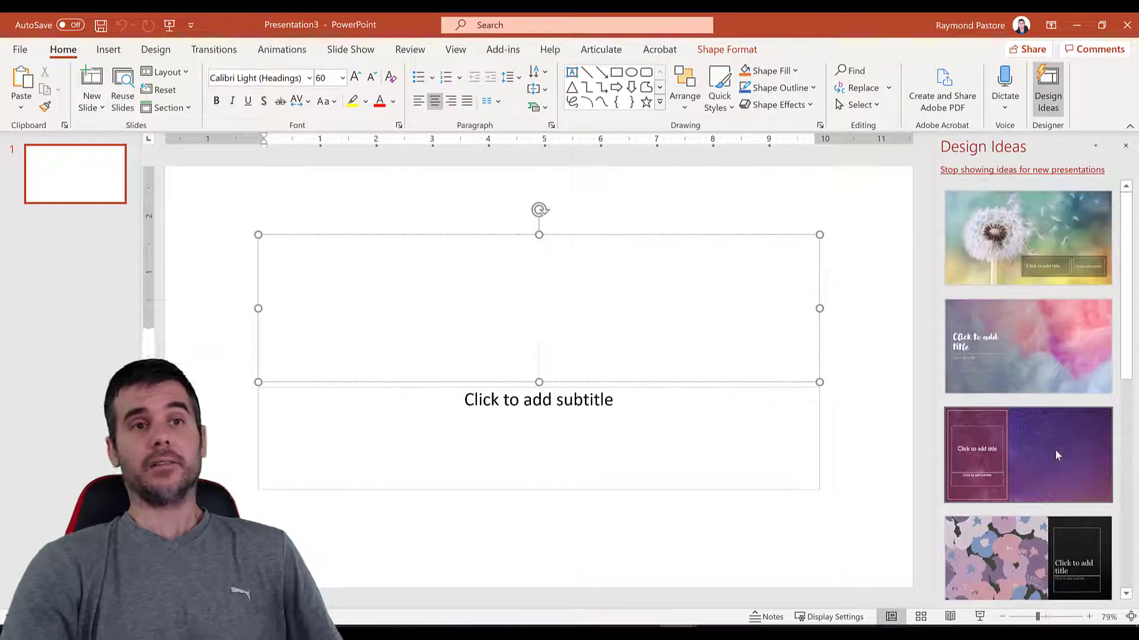
{"action": "left_click", "coordinate": [593, 406]}
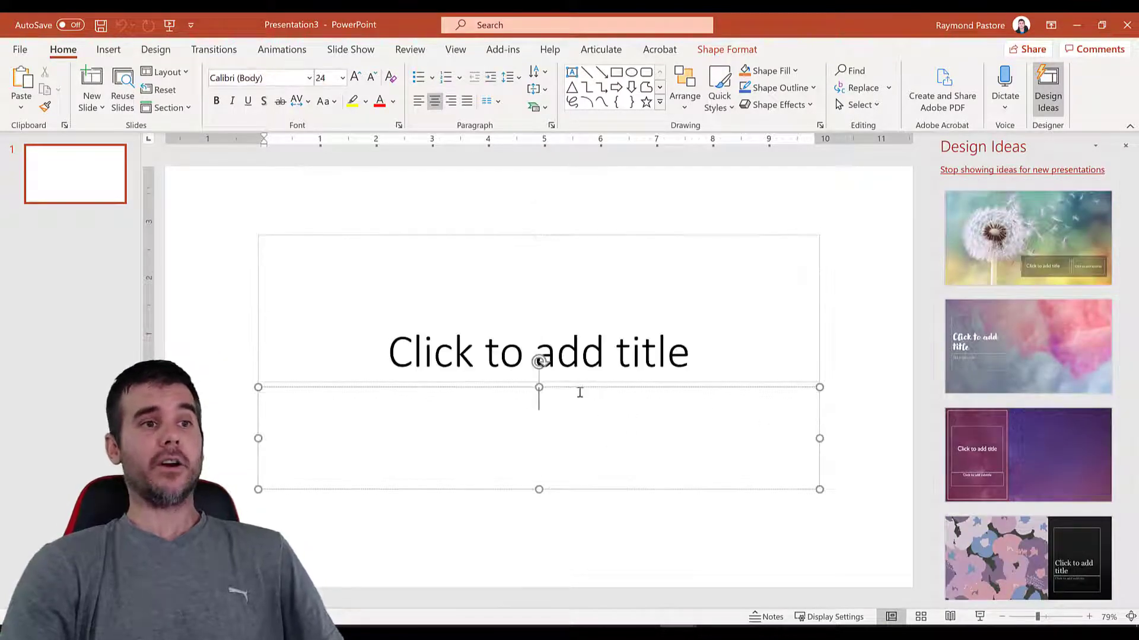
{"action": "key", "text": "Escape"}
{"action": "key", "text": "Delete"}
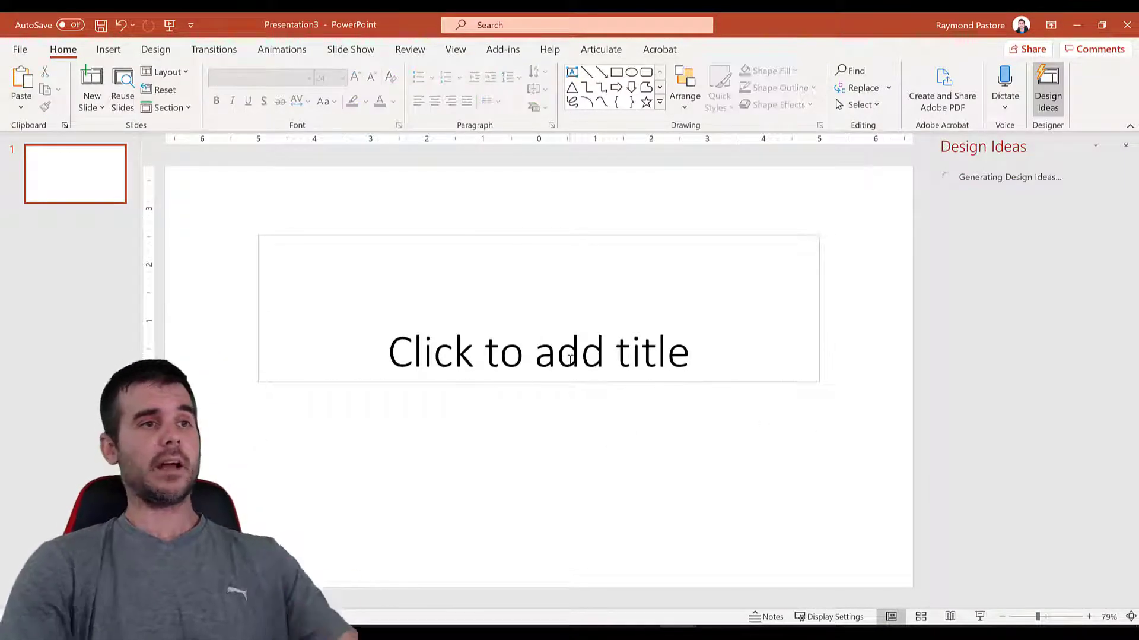
{"action": "left_click", "coordinate": [571, 360]}
Step: Title the slide 'Cat' and apply the framed brown cat-photo design
{"action": "type", "text": "Cat"}
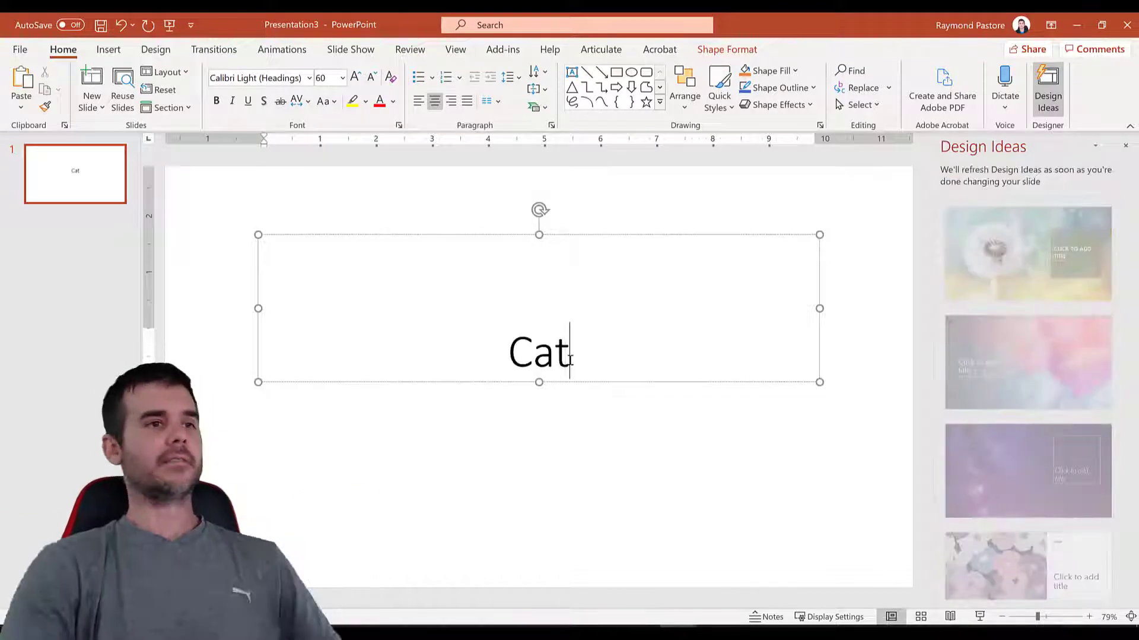
{"action": "left_click", "coordinate": [539, 427]}
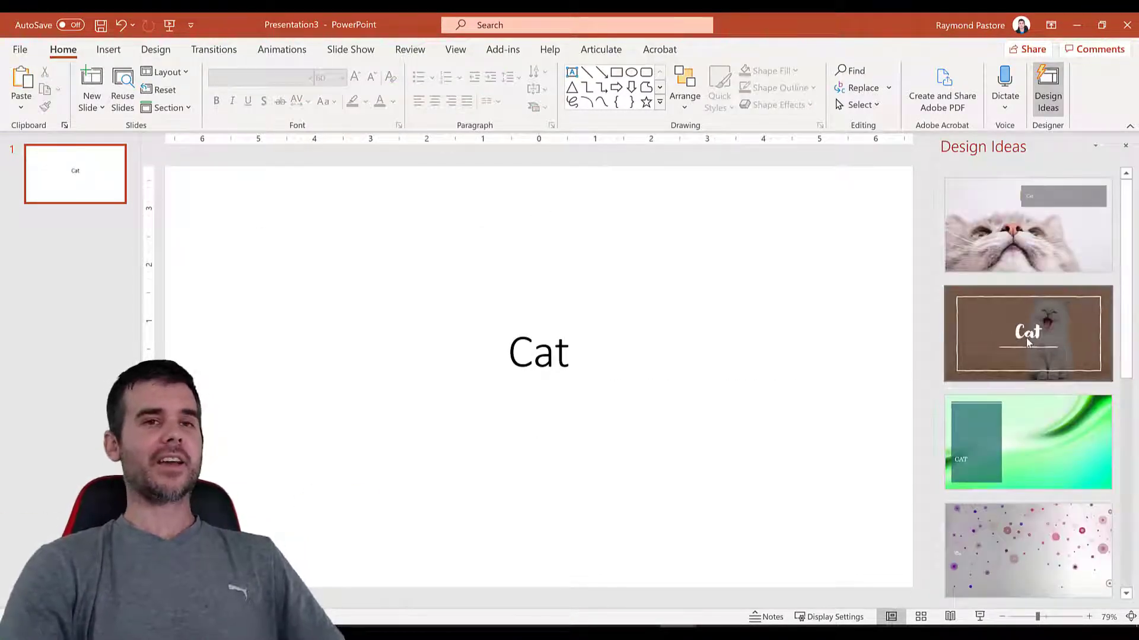
{"action": "left_click", "coordinate": [1029, 342]}
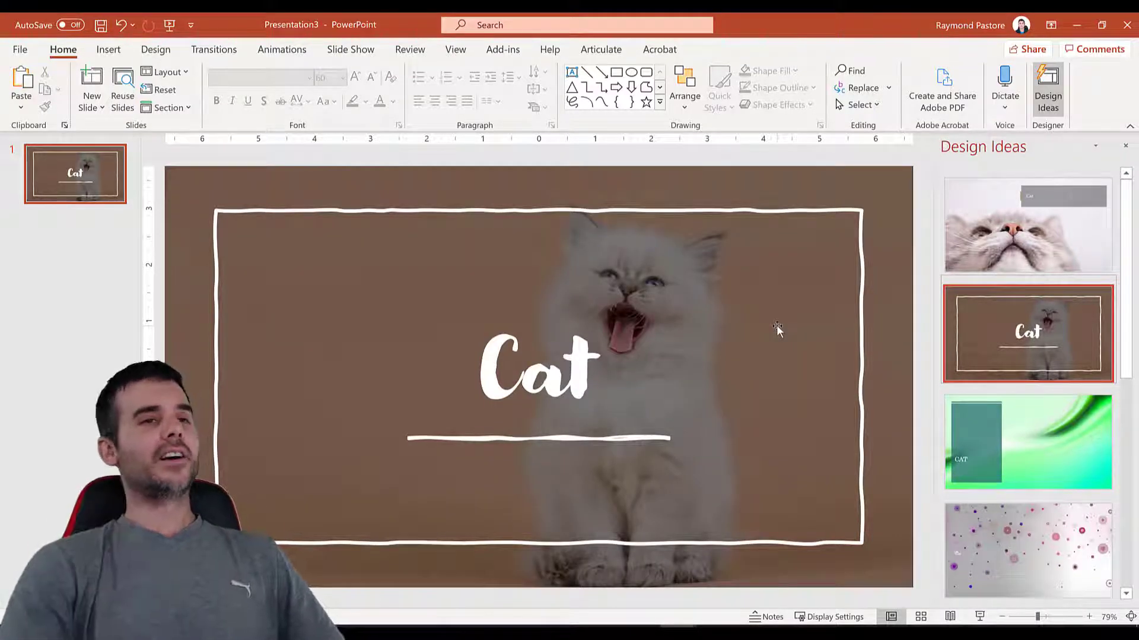
Step: Create another new blank presentation
{"action": "left_click", "coordinate": [18, 49]}
{"action": "left_click", "coordinate": [191, 168]}
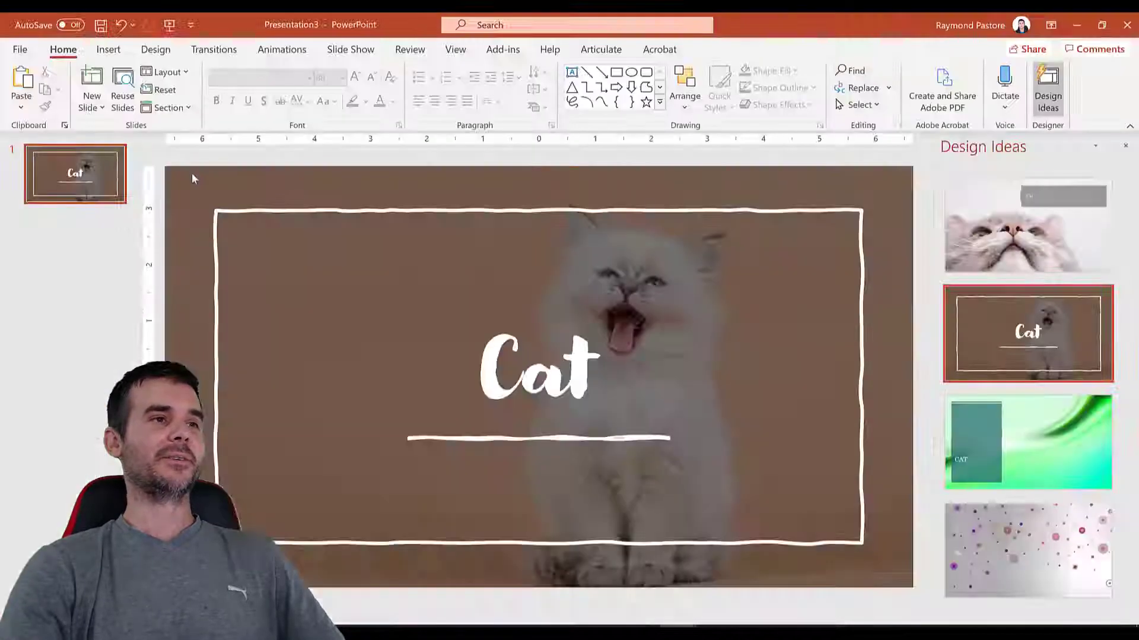
{"action": "left_click", "coordinate": [545, 359]}
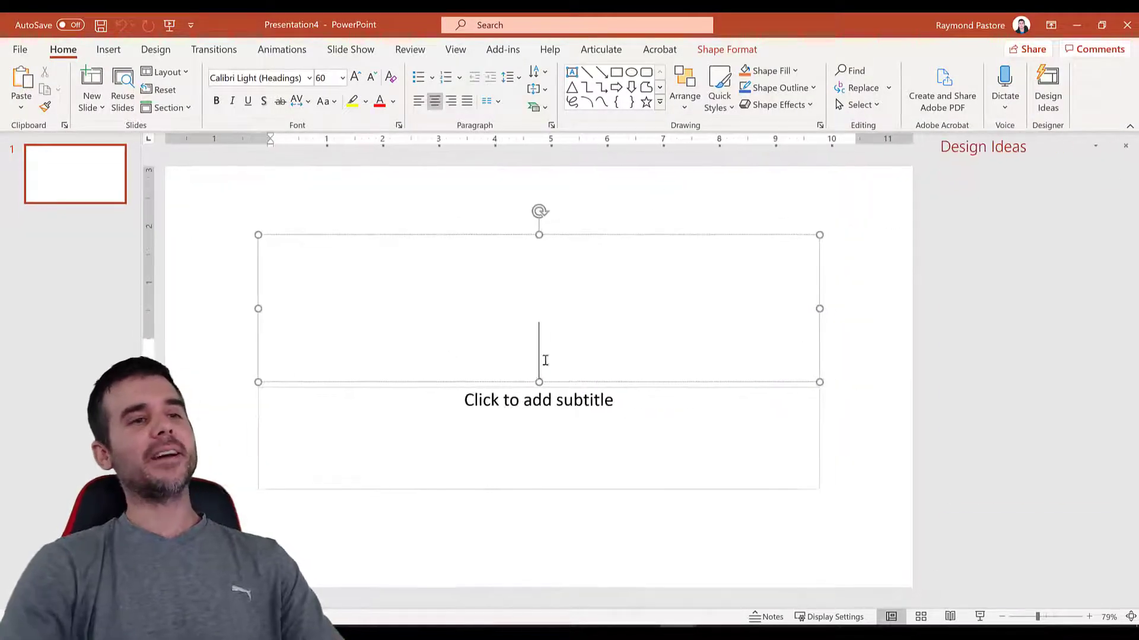
Step: Delete the subtitle placeholder and title the slide 'Tiger'
{"action": "left_click", "coordinate": [534, 442]}
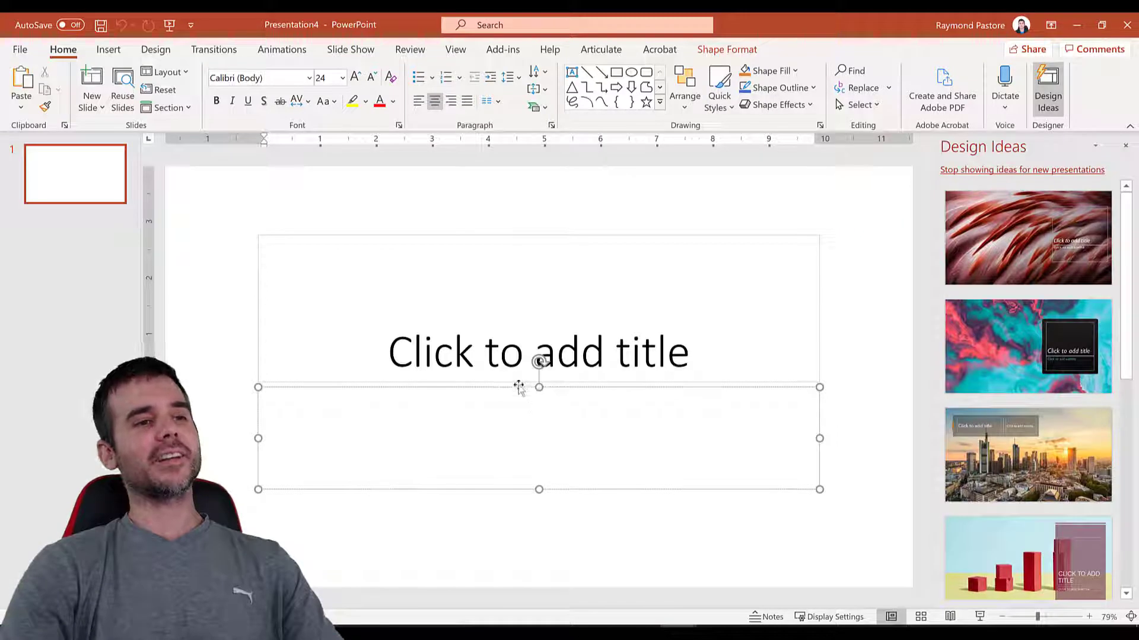
{"action": "key", "text": "Delete"}
{"action": "left_click", "coordinate": [525, 346]}
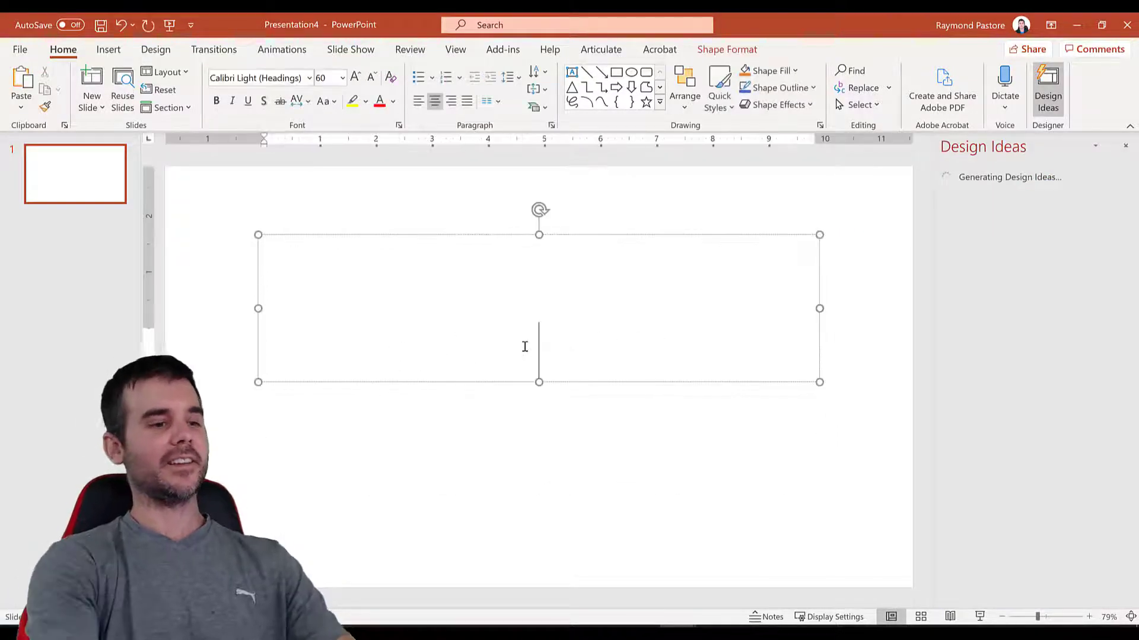
{"action": "type", "text": "Tiger"}
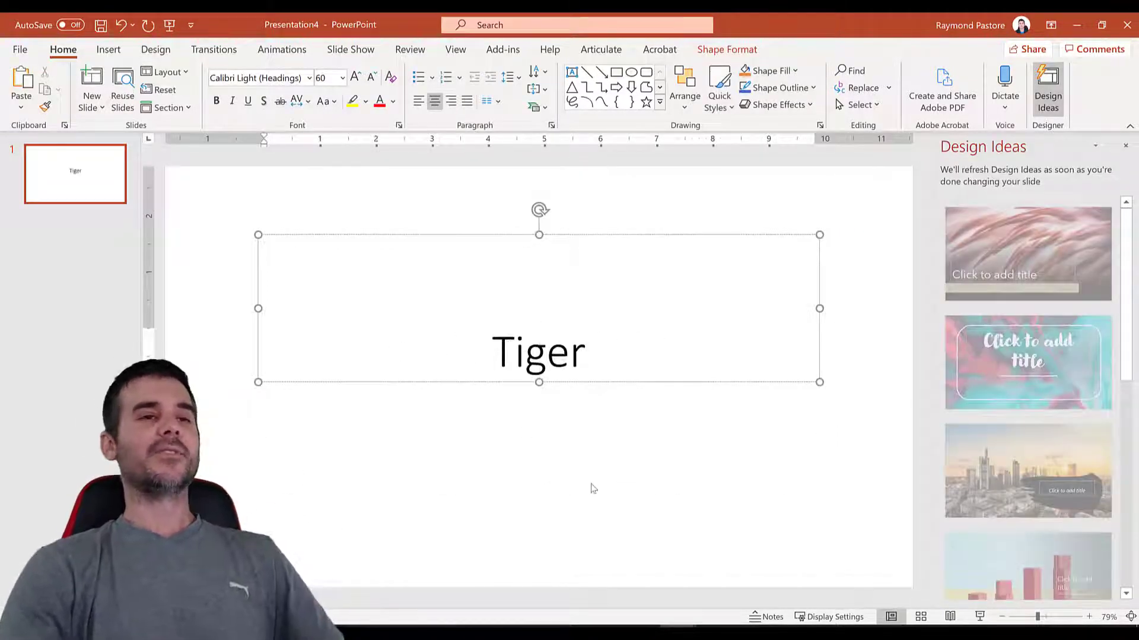
{"action": "left_click", "coordinate": [594, 488]}
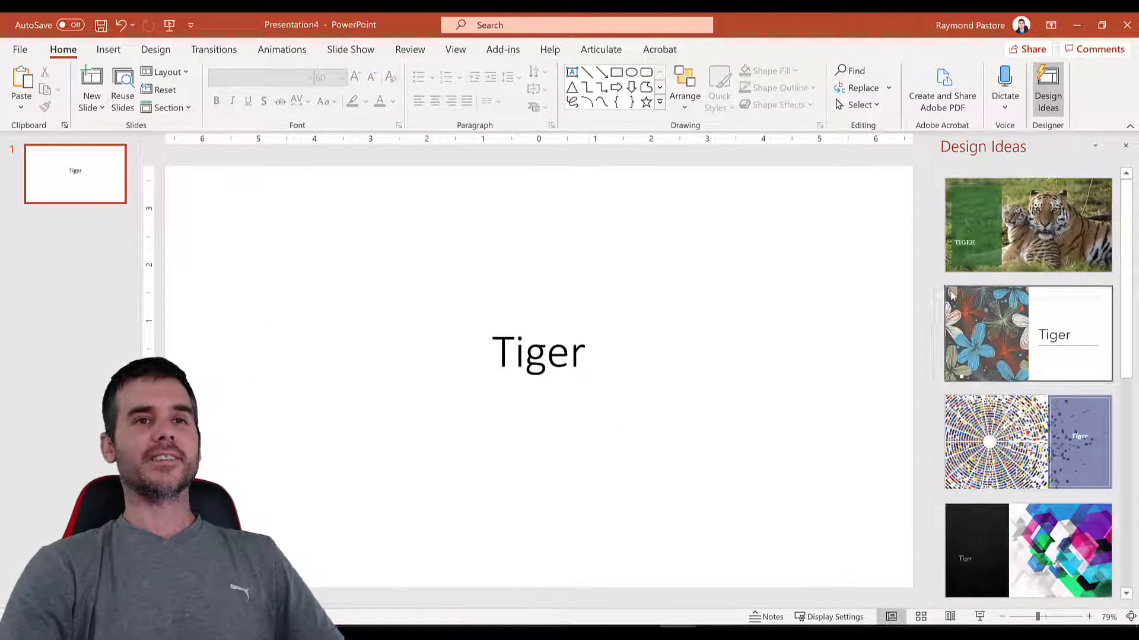
Step: Try tiger-photo designs and apply the darkened TIGER layout with the title near upper left
{"action": "scroll", "coordinate": [961, 304], "scroll_direction": "down", "scroll_amount": 5}
{"action": "scroll", "coordinate": [1072, 256], "scroll_direction": "up", "scroll_amount": 5}
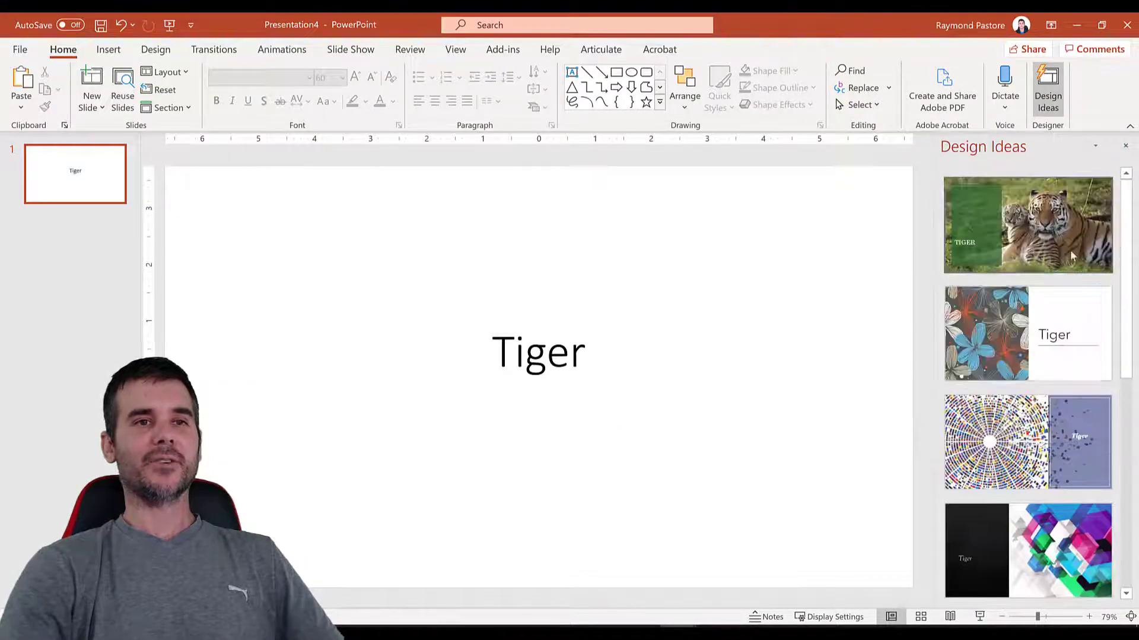
{"action": "left_click", "coordinate": [1073, 256]}
{"action": "left_click", "coordinate": [1049, 86]}
{"action": "left_click", "coordinate": [1049, 86]}
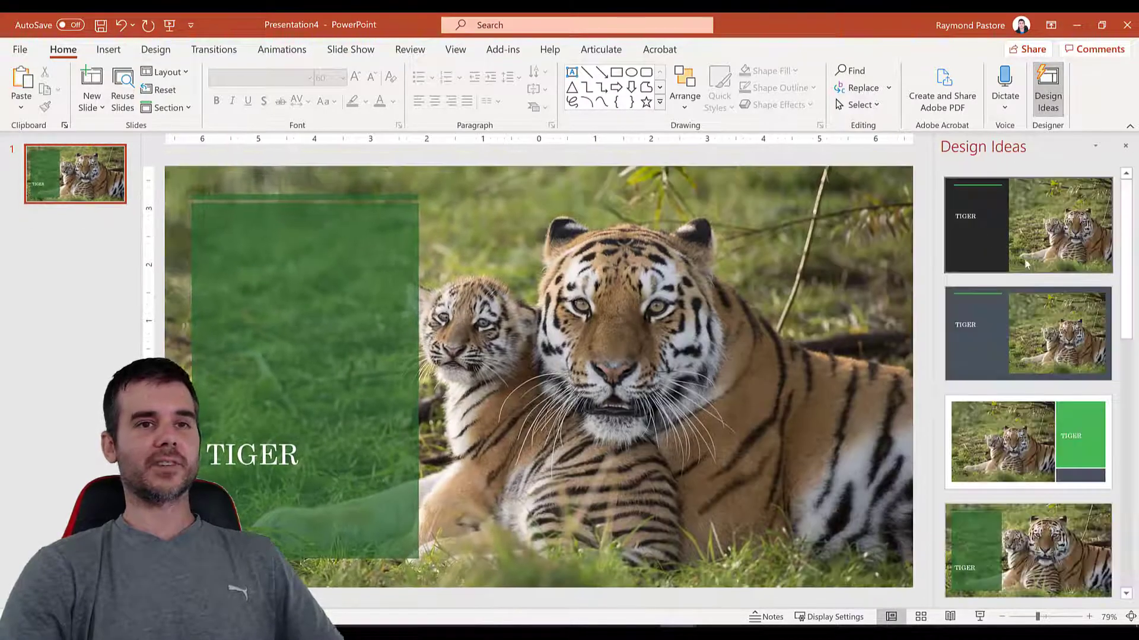
{"action": "scroll", "coordinate": [1029, 285], "scroll_direction": "down", "scroll_amount": 10}
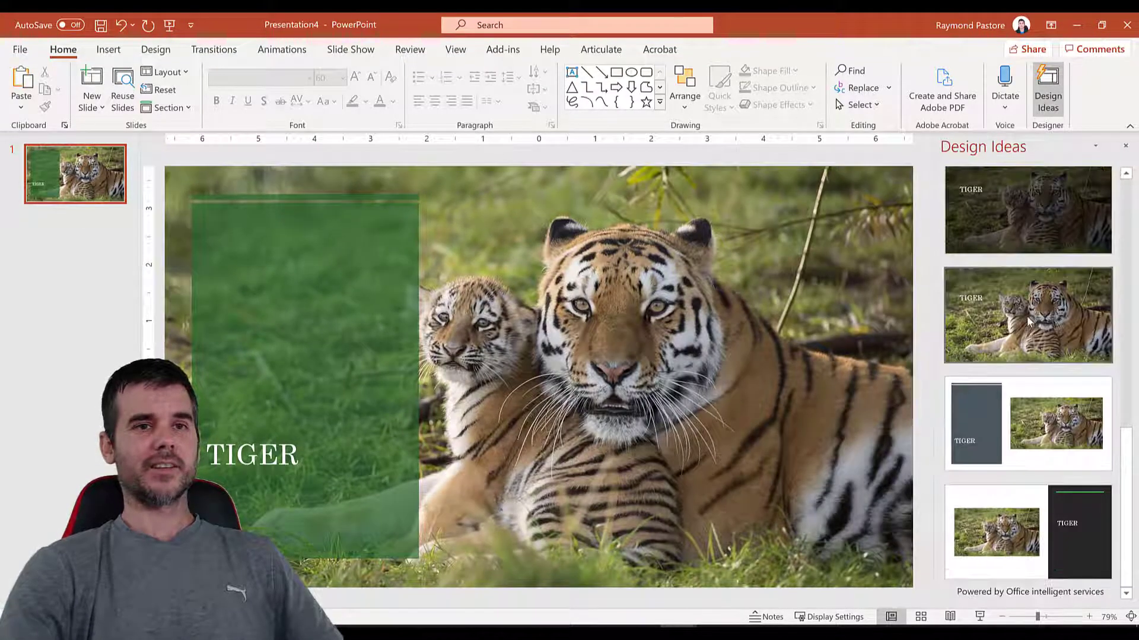
{"action": "scroll", "coordinate": [1029, 320], "scroll_direction": "up", "scroll_amount": 3}
{"action": "left_click", "coordinate": [1021, 292]}
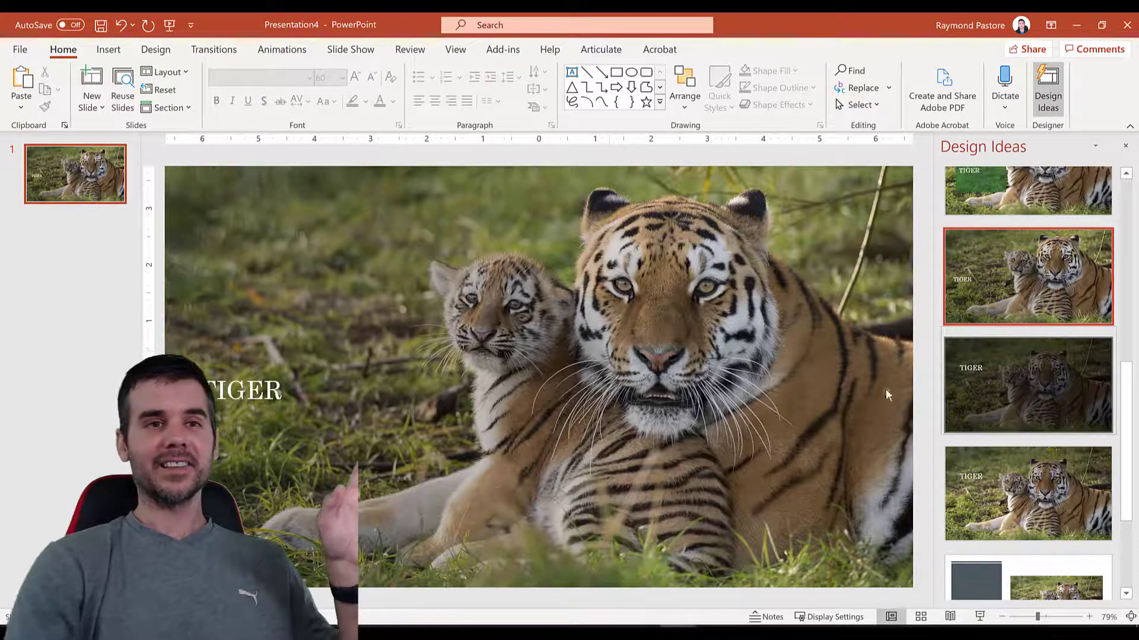
{"action": "left_click", "coordinate": [1034, 375]}
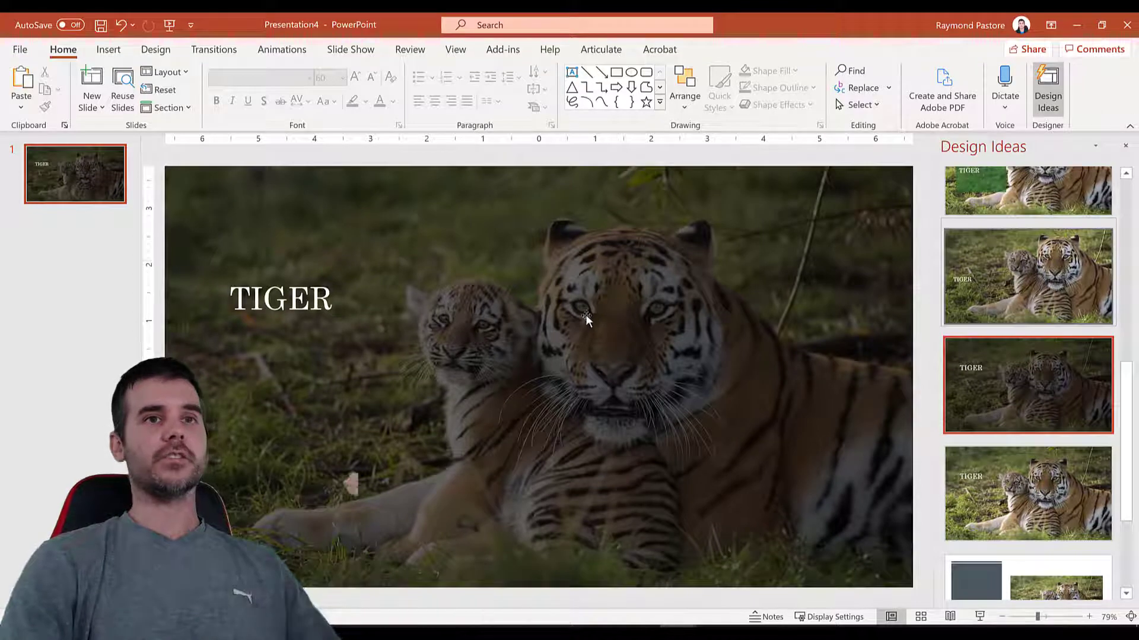
{"action": "left_click", "coordinate": [1049, 90]}
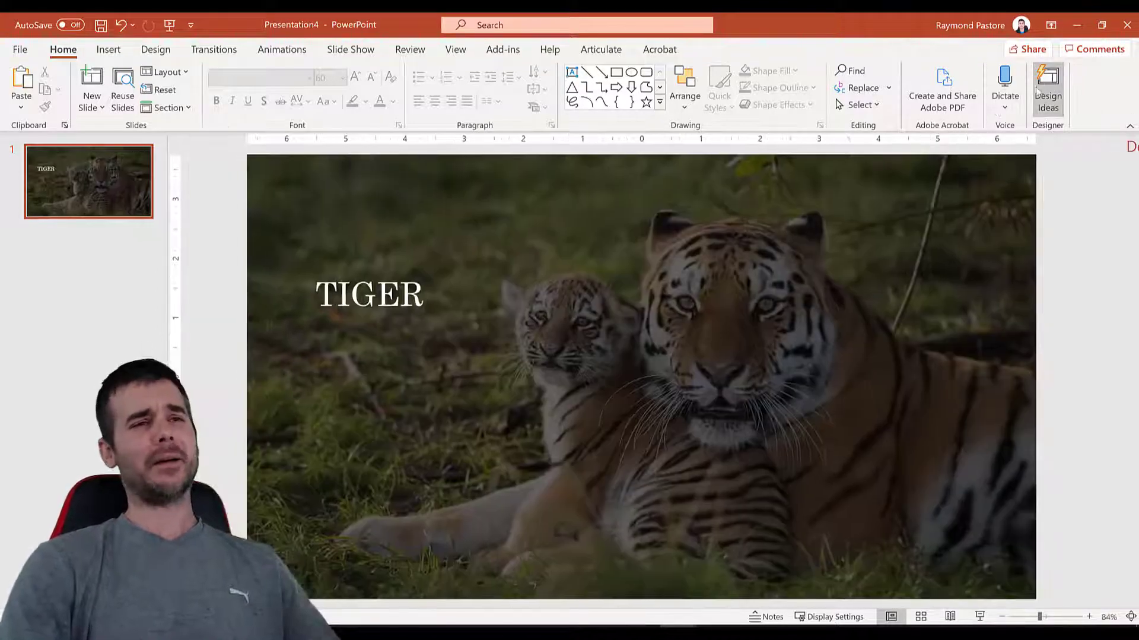
Step: Start a new blank presentation, Presentation5
{"action": "left_click", "coordinate": [1049, 90]}
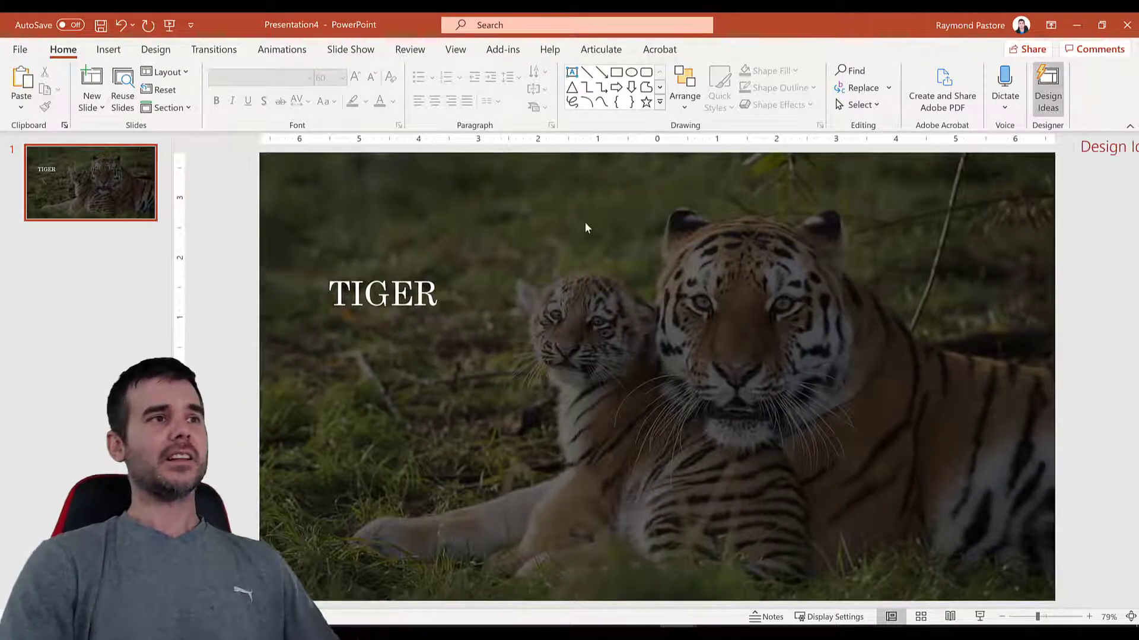
{"action": "left_click", "coordinate": [27, 49]}
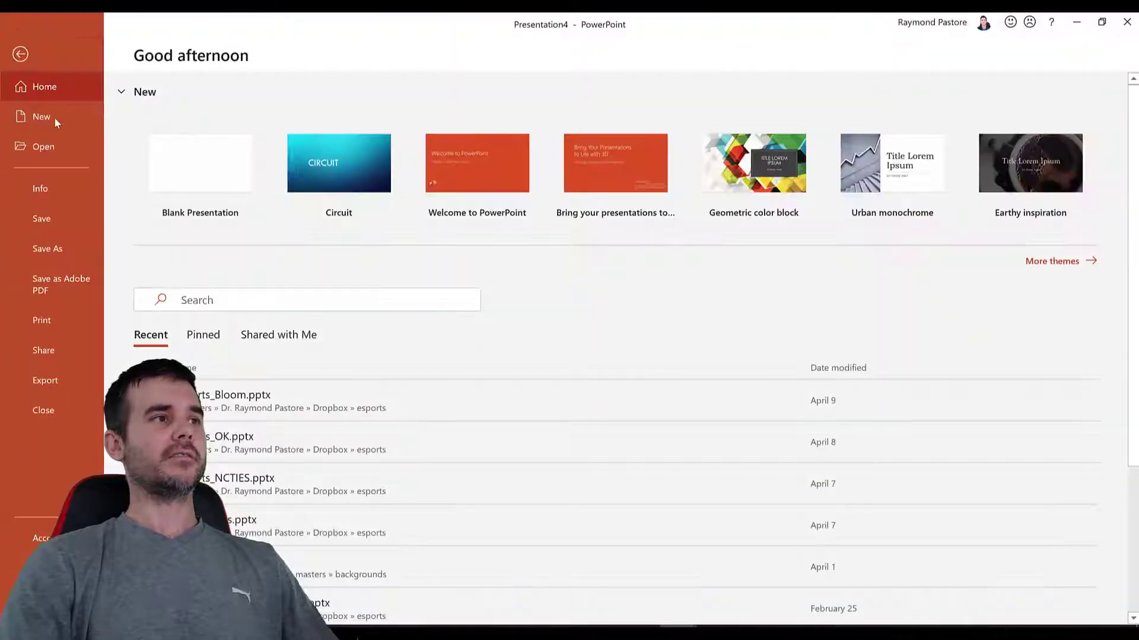
{"action": "left_click", "coordinate": [41, 117]}
{"action": "left_click", "coordinate": [190, 183]}
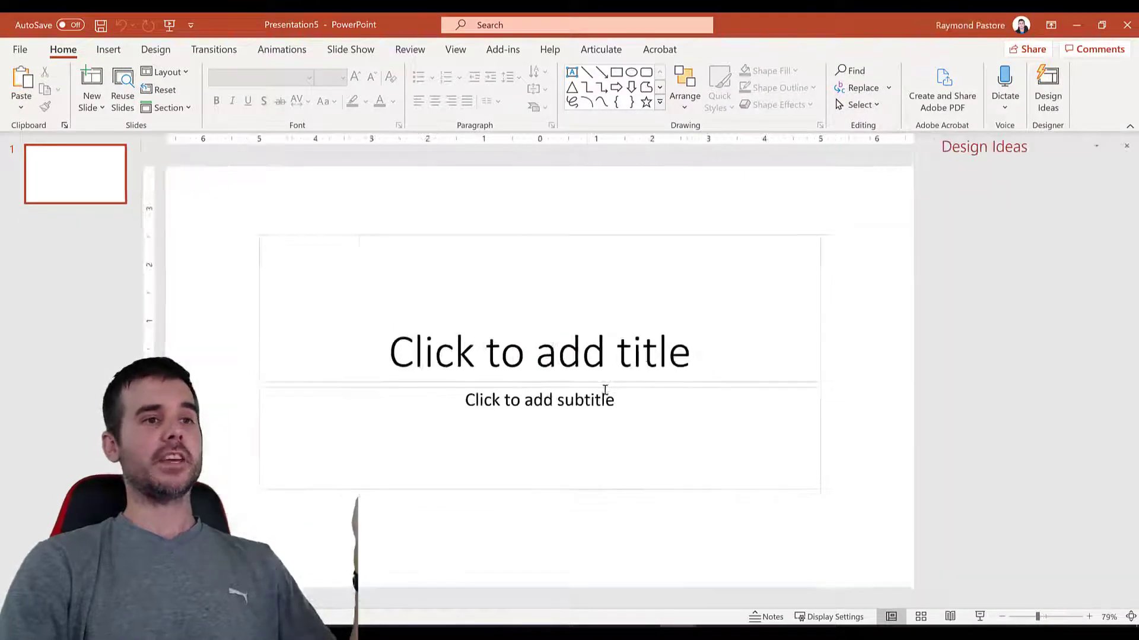
Step: Delete the subtitle, title the slide 'Graduation', and browse the new design suggestions
{"action": "left_click", "coordinate": [594, 386]}
{"action": "key", "text": "Delete"}
{"action": "left_click", "coordinate": [541, 342]}
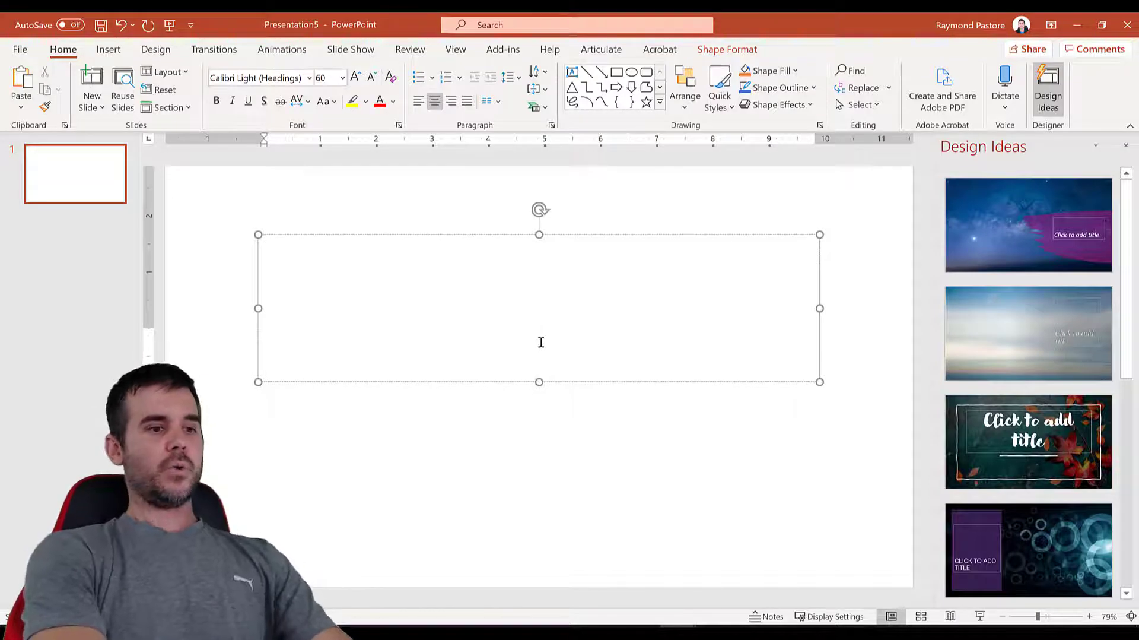
{"action": "type", "text": "Graduation"}
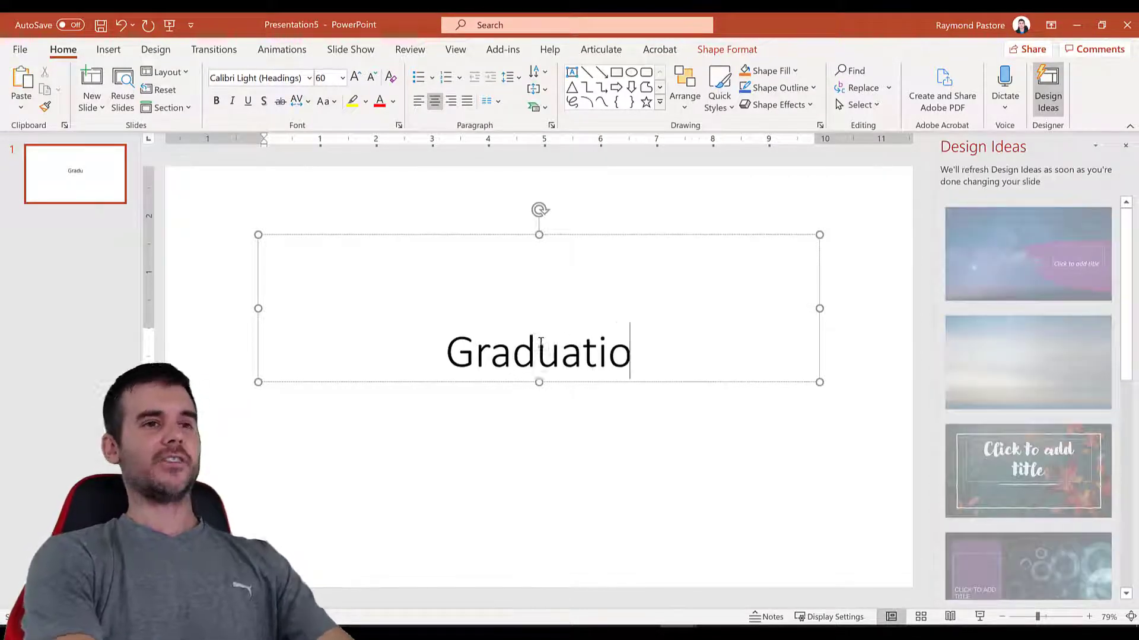
{"action": "left_click", "coordinate": [167, 263]}
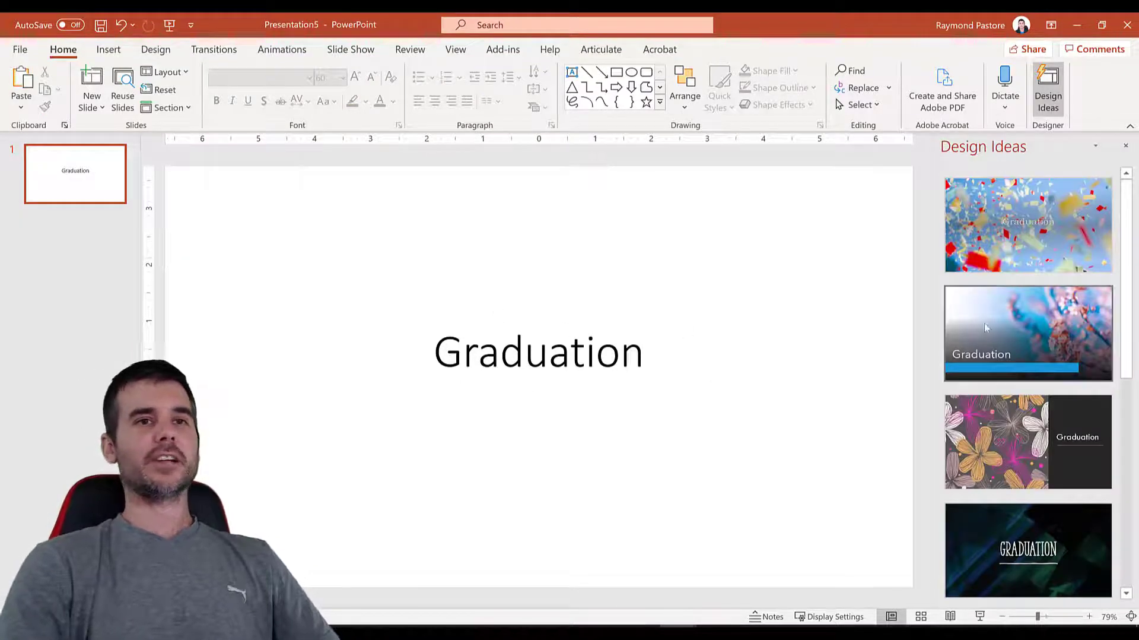
{"action": "scroll", "coordinate": [1029, 236], "scroll_direction": "down", "scroll_amount": 4}
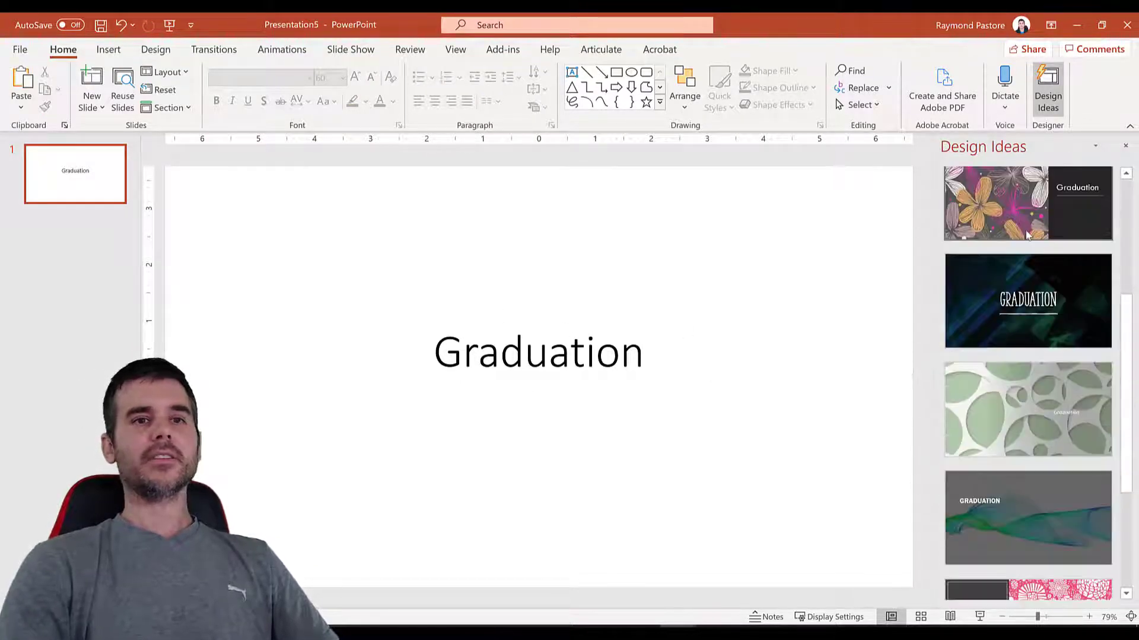
{"action": "scroll", "coordinate": [1029, 236], "scroll_direction": "down", "scroll_amount": 3}
{"action": "scroll", "coordinate": [1067, 358], "scroll_direction": "up", "scroll_amount": 6}
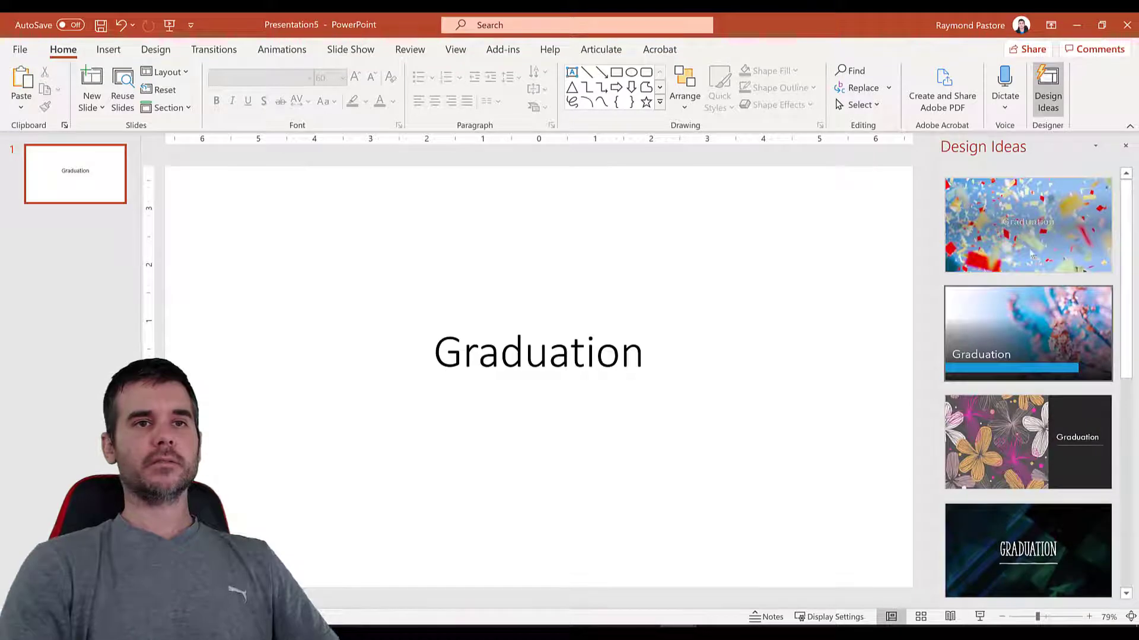
Step: Try the confetti background and black-box Graduation designs
{"action": "left_click", "coordinate": [1029, 248]}
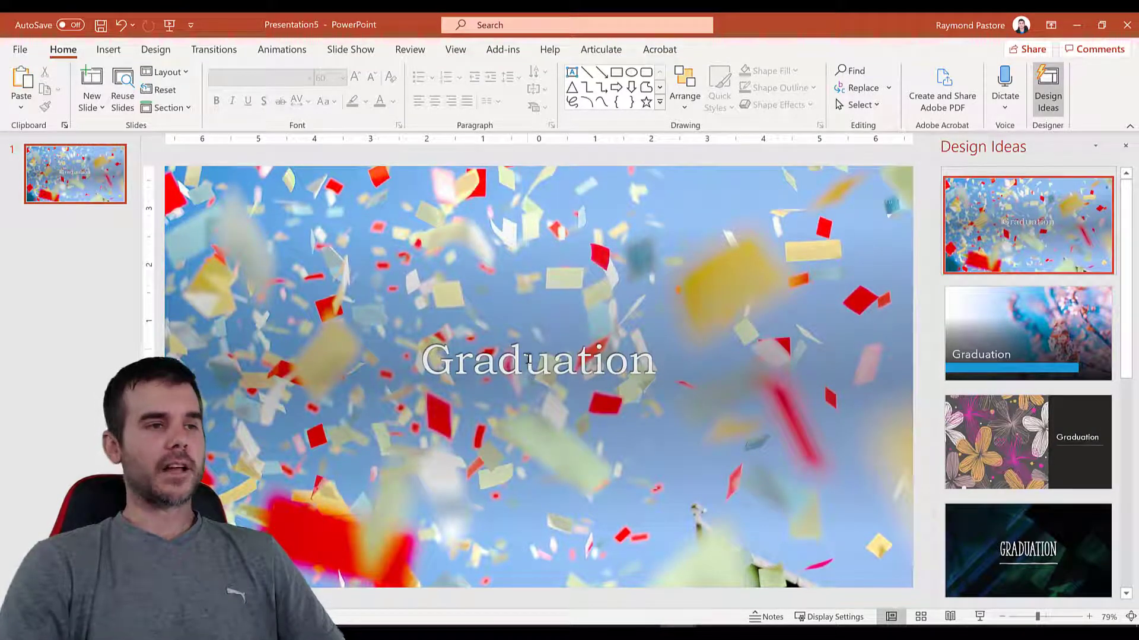
{"action": "double_click", "coordinate": [528, 362]}
{"action": "left_click", "coordinate": [795, 184]}
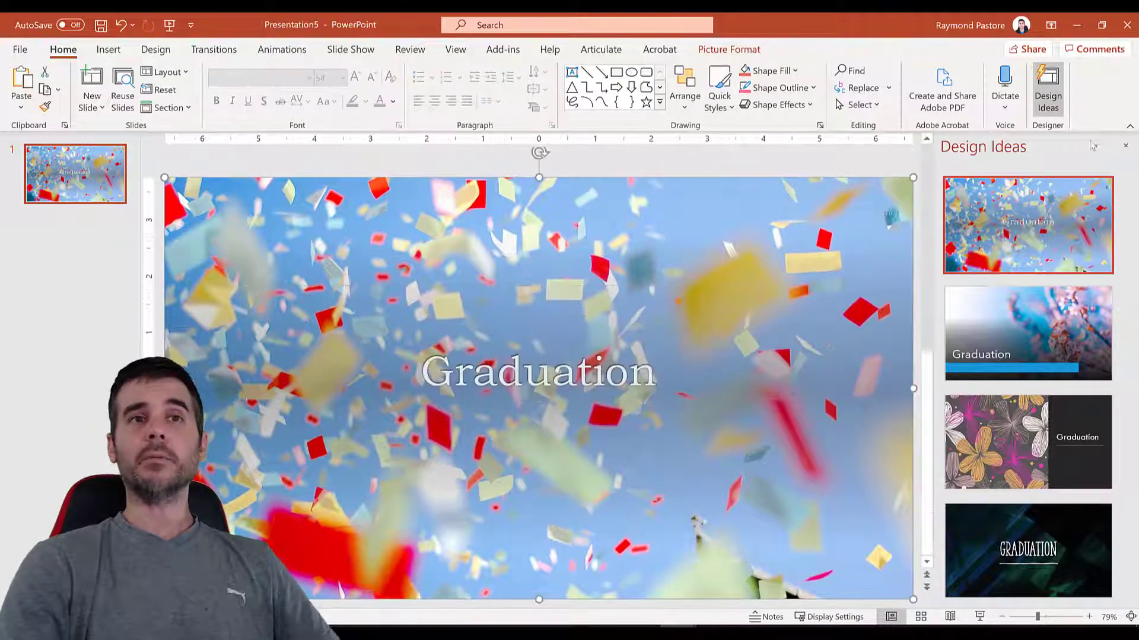
{"action": "left_click", "coordinate": [1042, 86]}
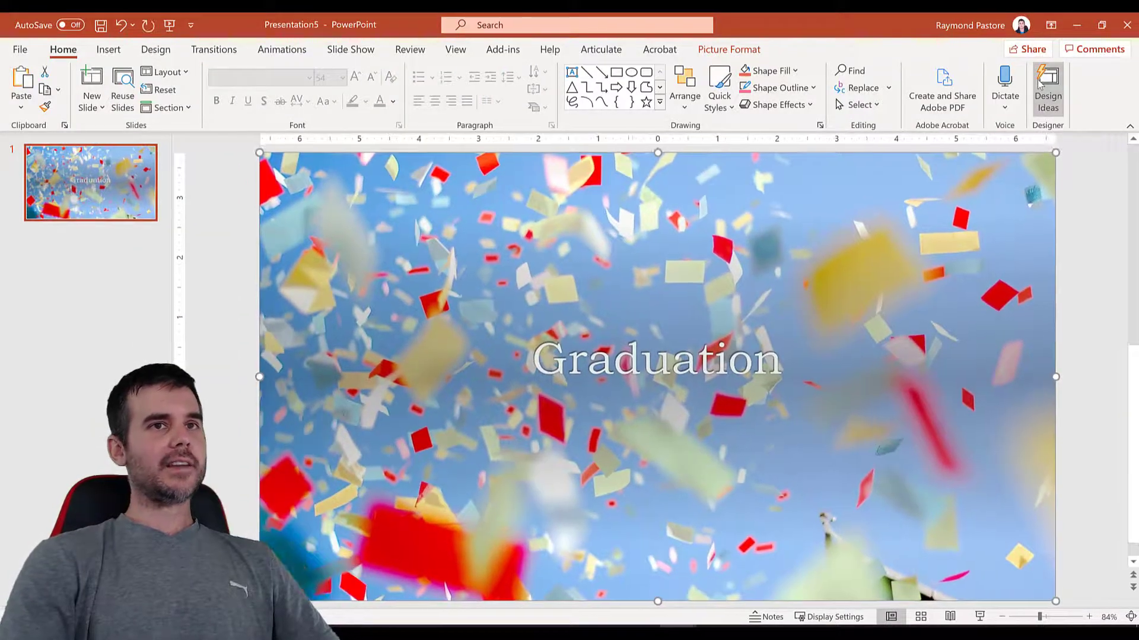
{"action": "left_click", "coordinate": [1040, 84]}
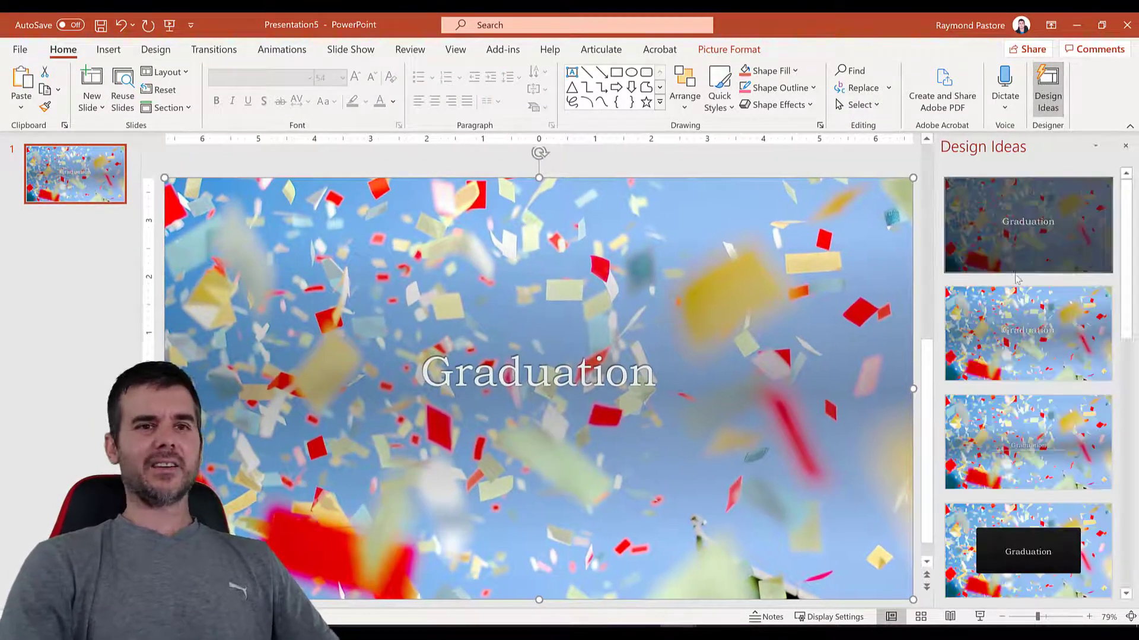
{"action": "scroll", "coordinate": [1028, 415], "scroll_direction": "down", "scroll_amount": 2}
{"action": "left_click", "coordinate": [1028, 502]}
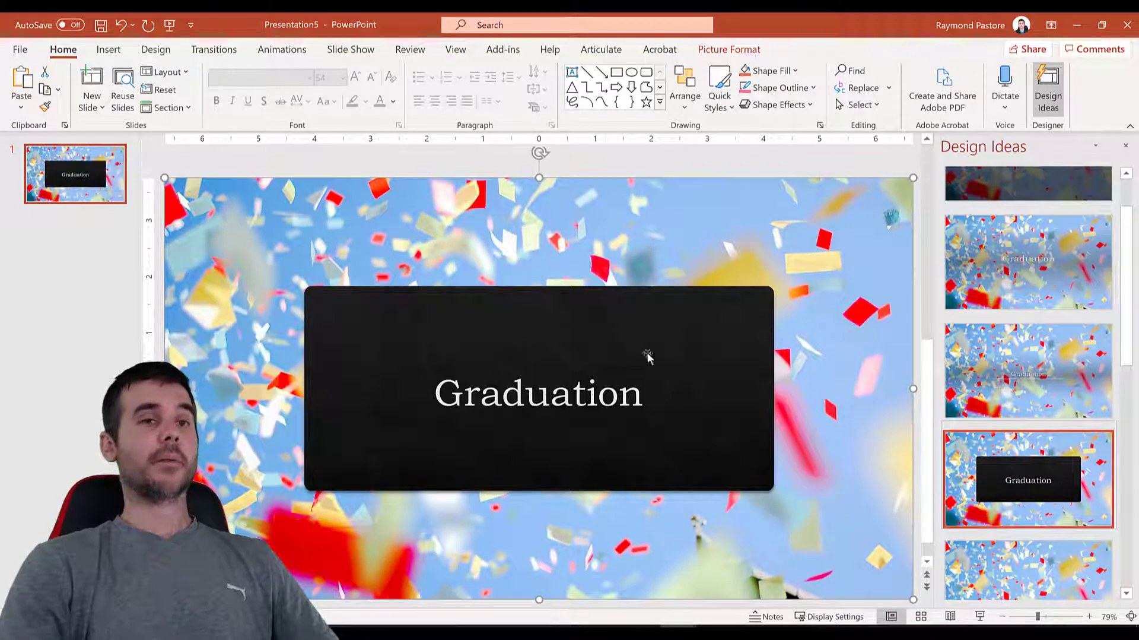
Step: Compare more layouts and apply the black left panel design with the confetti photo right
{"action": "scroll", "coordinate": [1028, 356], "scroll_direction": "up", "scroll_amount": 2}
{"action": "left_click", "coordinate": [1028, 224]}
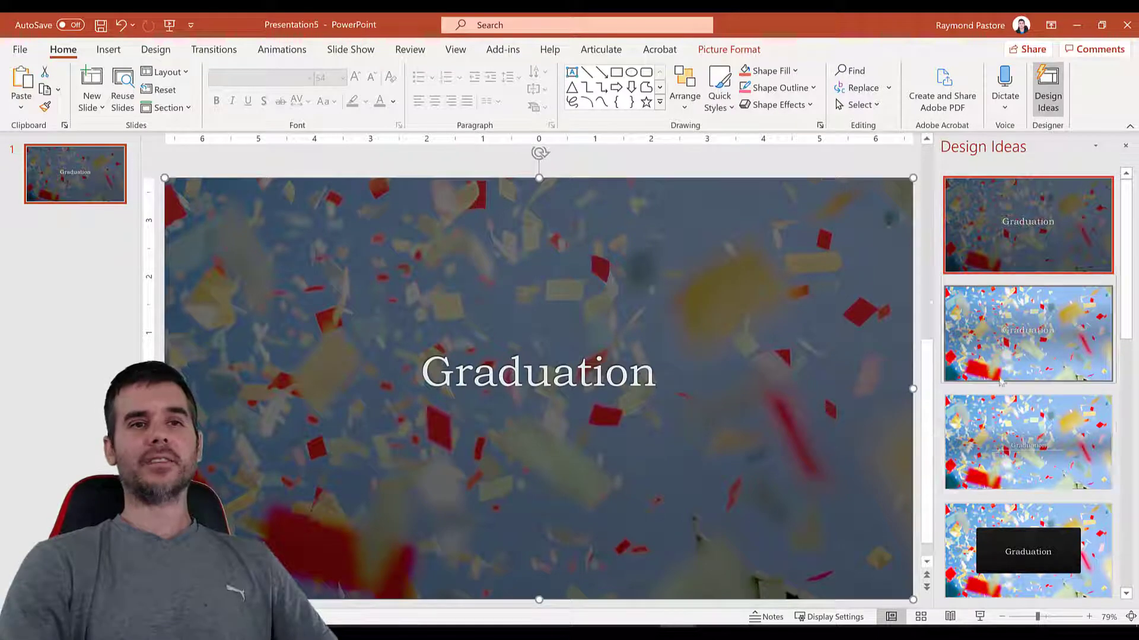
{"action": "scroll", "coordinate": [999, 375], "scroll_direction": "down", "scroll_amount": 5}
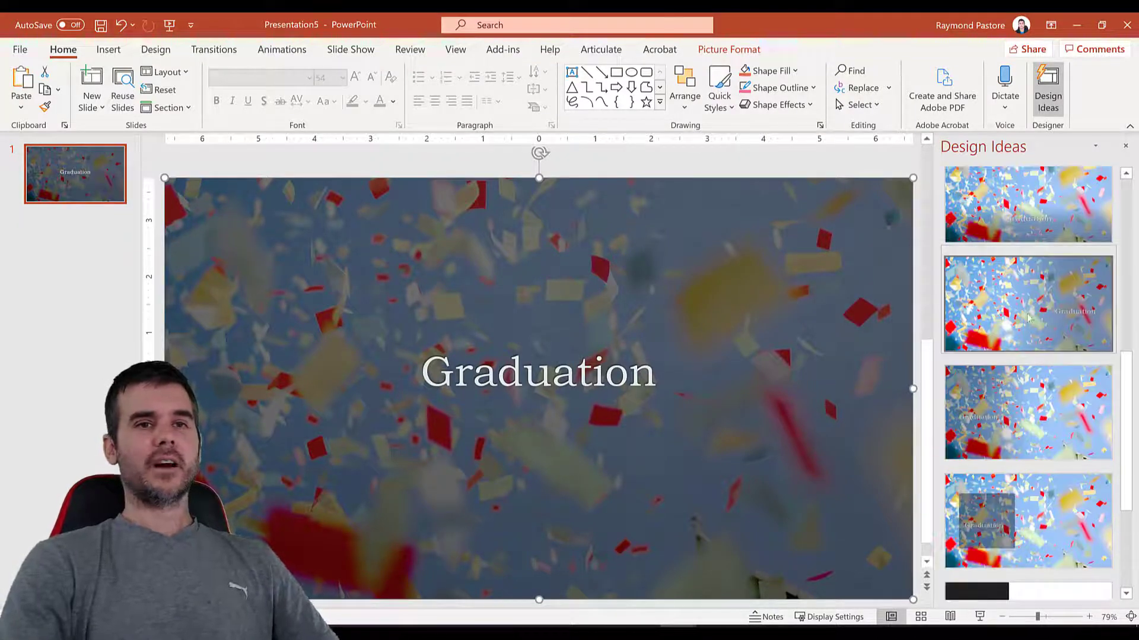
{"action": "left_click", "coordinate": [1029, 318]}
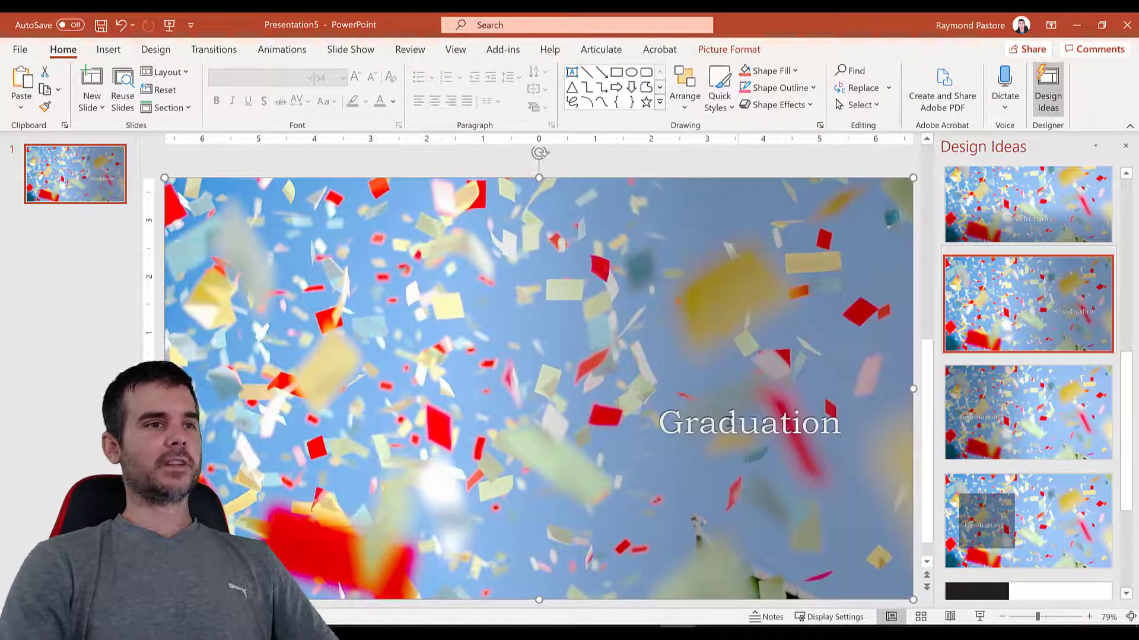
{"action": "scroll", "coordinate": [1063, 556], "scroll_direction": "down", "scroll_amount": 4}
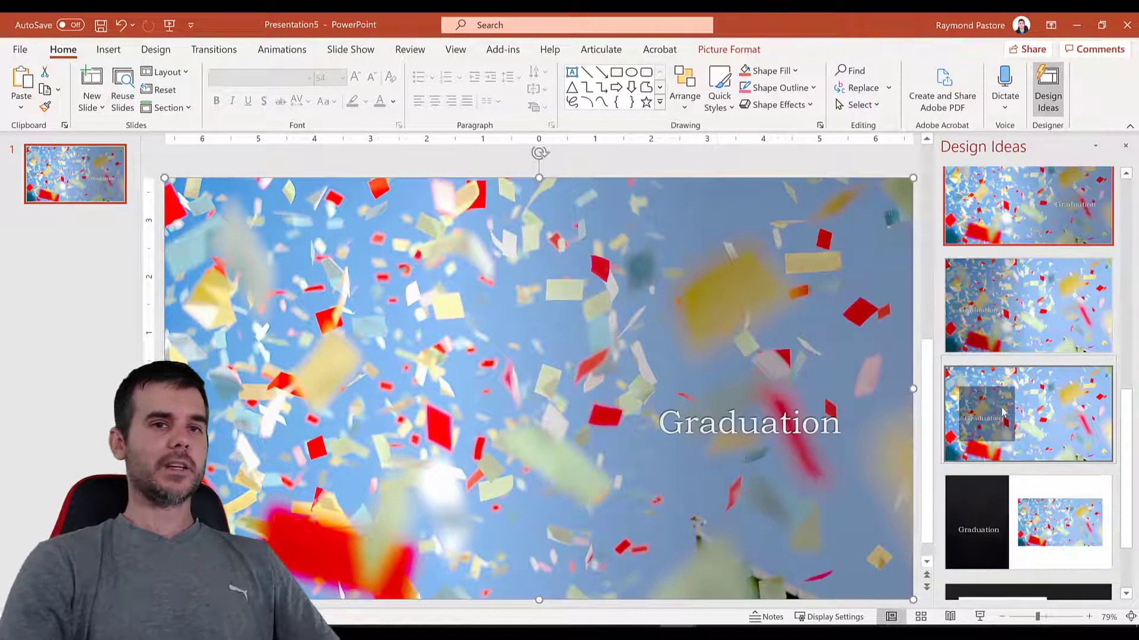
{"action": "left_click", "coordinate": [1062, 554]}
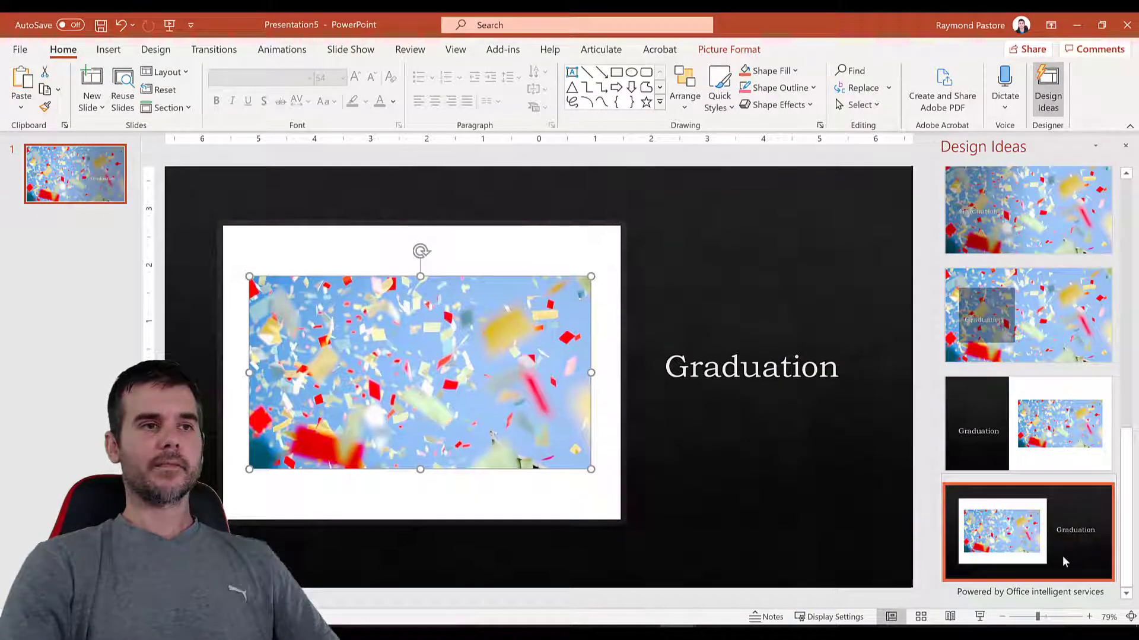
{"action": "left_click", "coordinate": [1044, 449]}
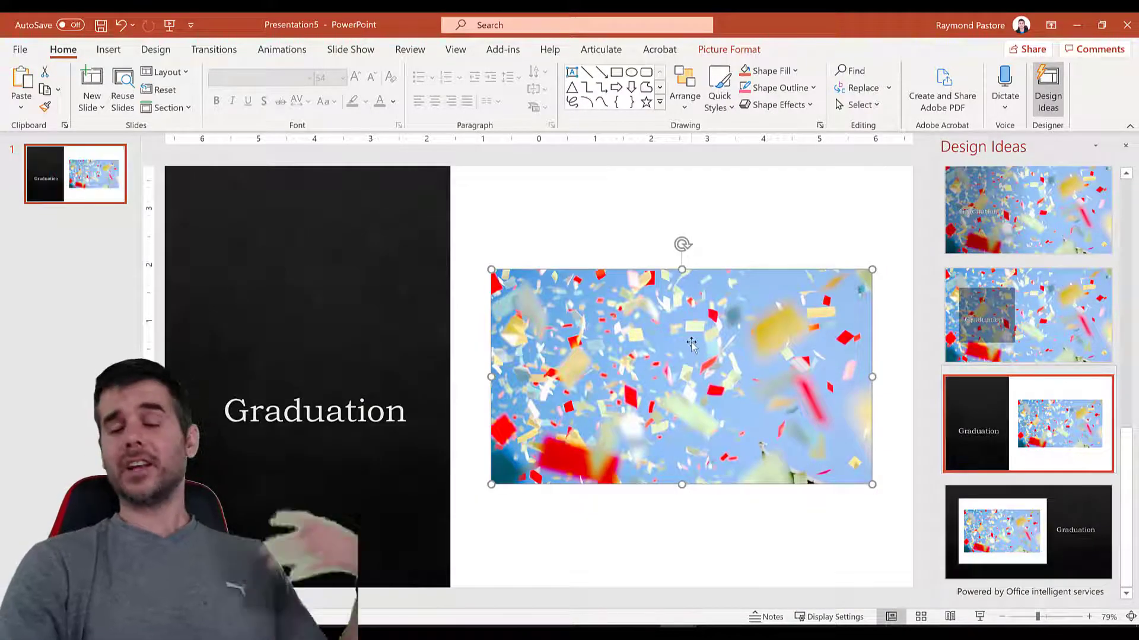
{"action": "left_click", "coordinate": [592, 220]}
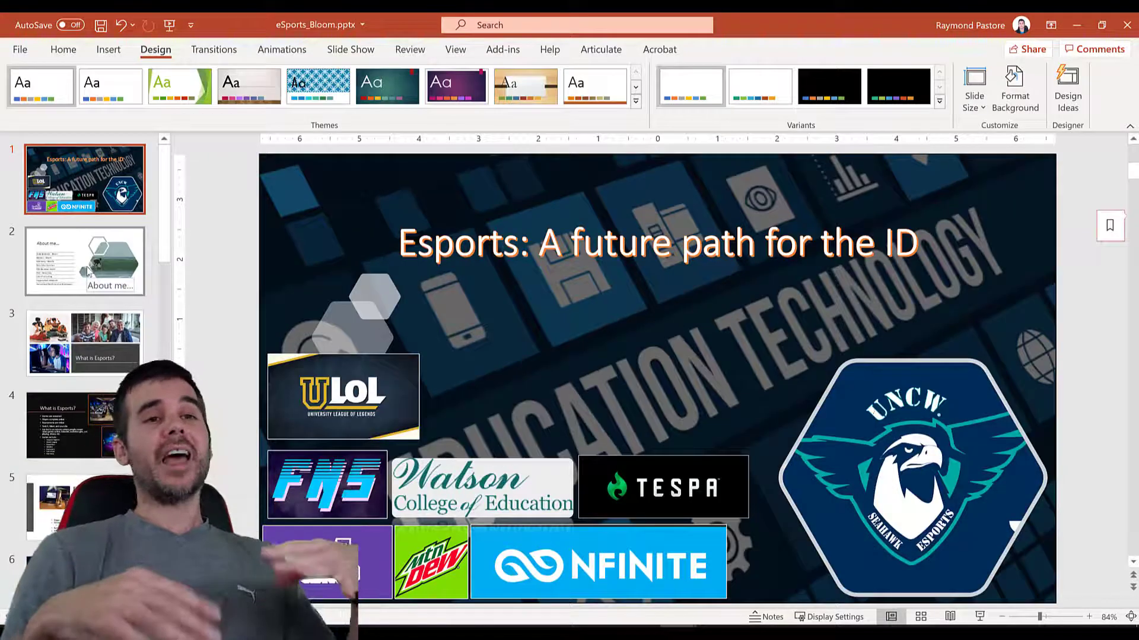
Step: Open slide 3 of eSports_Bloom, inspect its gaming photos, then scroll on to the 'What is Esports?' slide
{"action": "left_click", "coordinate": [102, 373]}
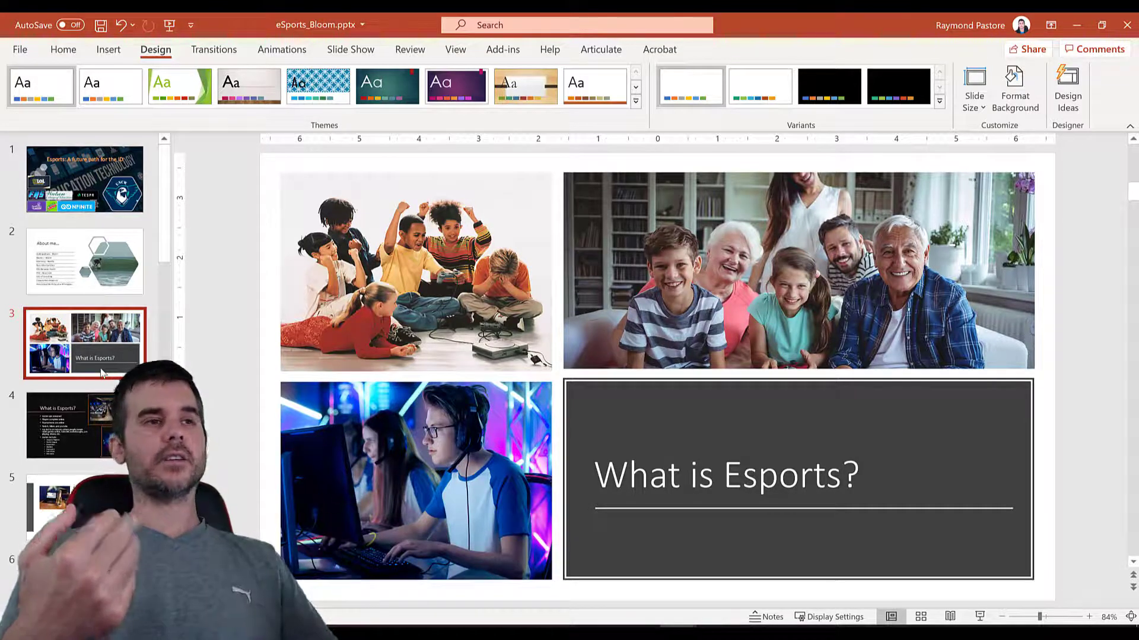
{"action": "left_click", "coordinate": [473, 264]}
{"action": "left_click", "coordinate": [579, 264]}
{"action": "left_click", "coordinate": [524, 405]}
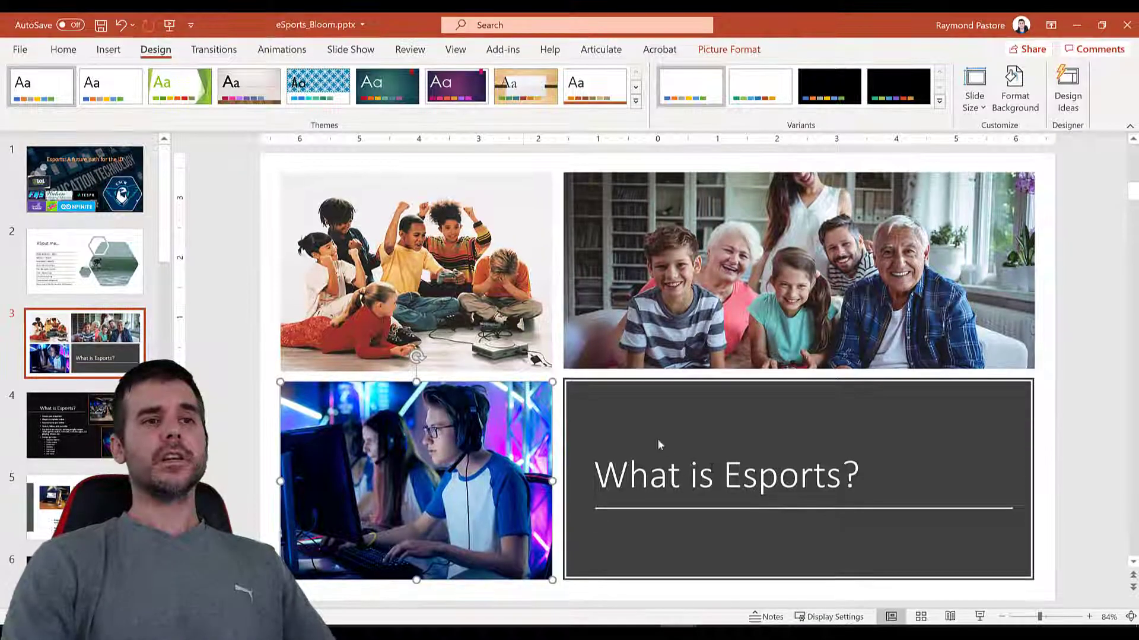
{"action": "left_click", "coordinate": [716, 472]}
{"action": "left_click", "coordinate": [568, 403]}
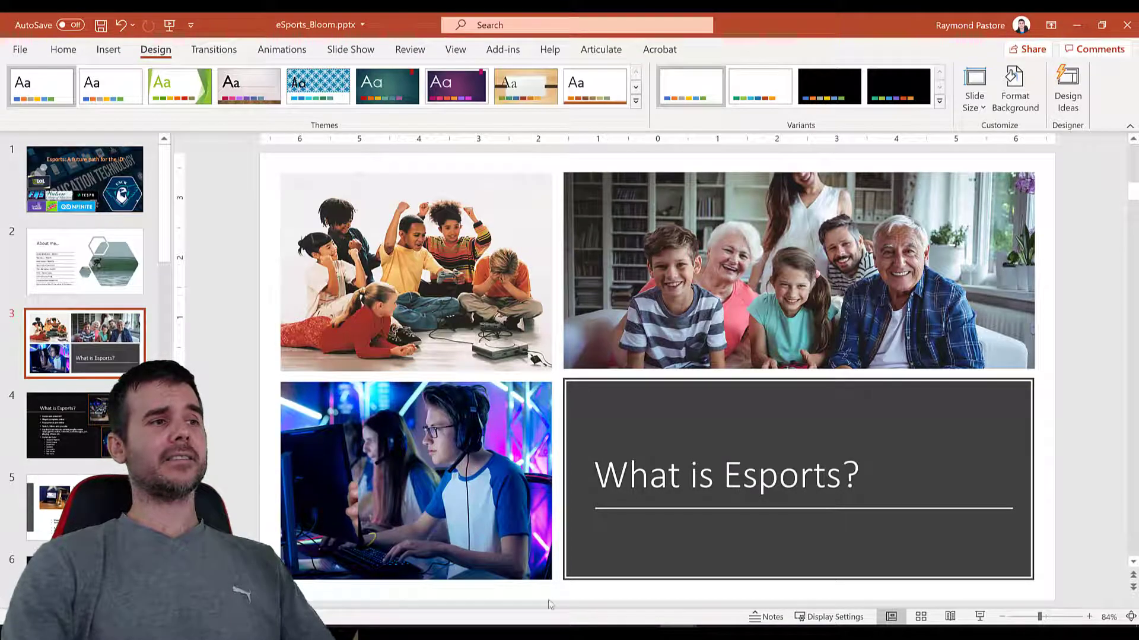
{"action": "scroll", "coordinate": [577, 408], "scroll_direction": "down", "scroll_amount": 1}
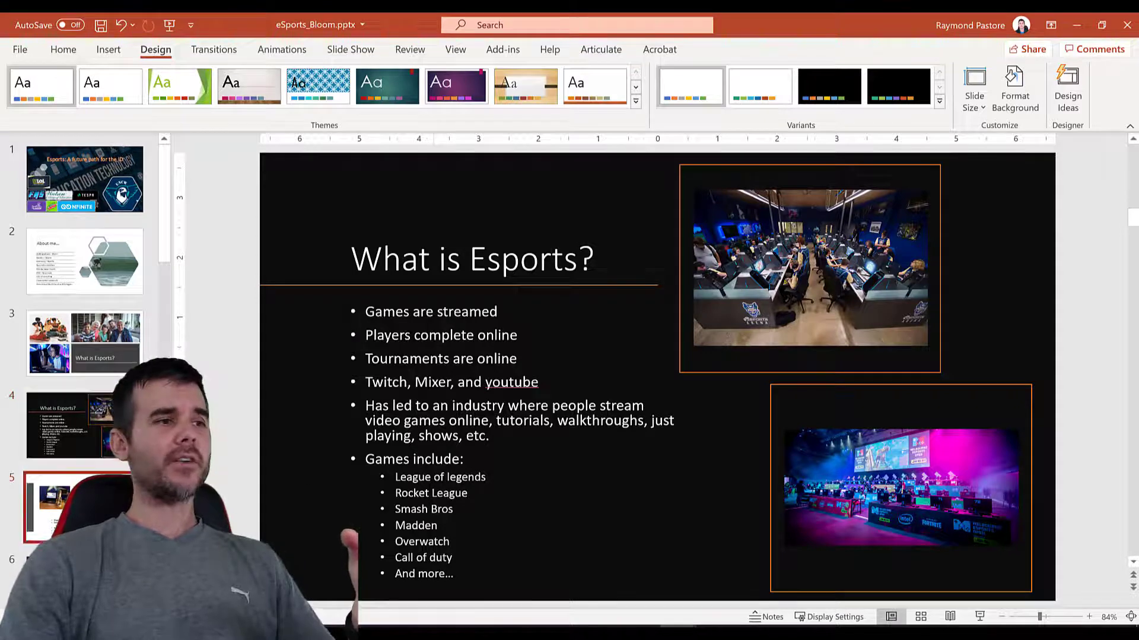
Step: Browse the esports slides '100 Million', 'More subscribers than Netflix' and 'Goldman Sachs'
{"action": "key", "text": "Page_Down"}
{"action": "scroll", "coordinate": [106, 288], "scroll_direction": "down", "scroll_amount": 2}
{"action": "scroll", "coordinate": [106, 288], "scroll_direction": "down", "scroll_amount": 2}
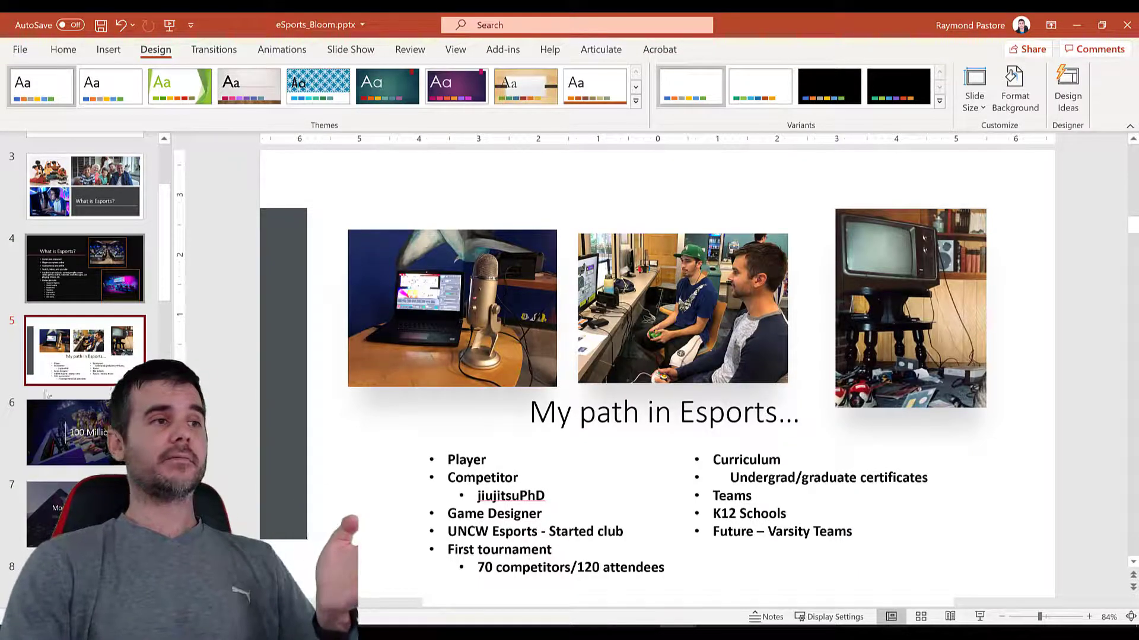
{"action": "left_click", "coordinate": [119, 430]}
{"action": "key", "text": "Down"}
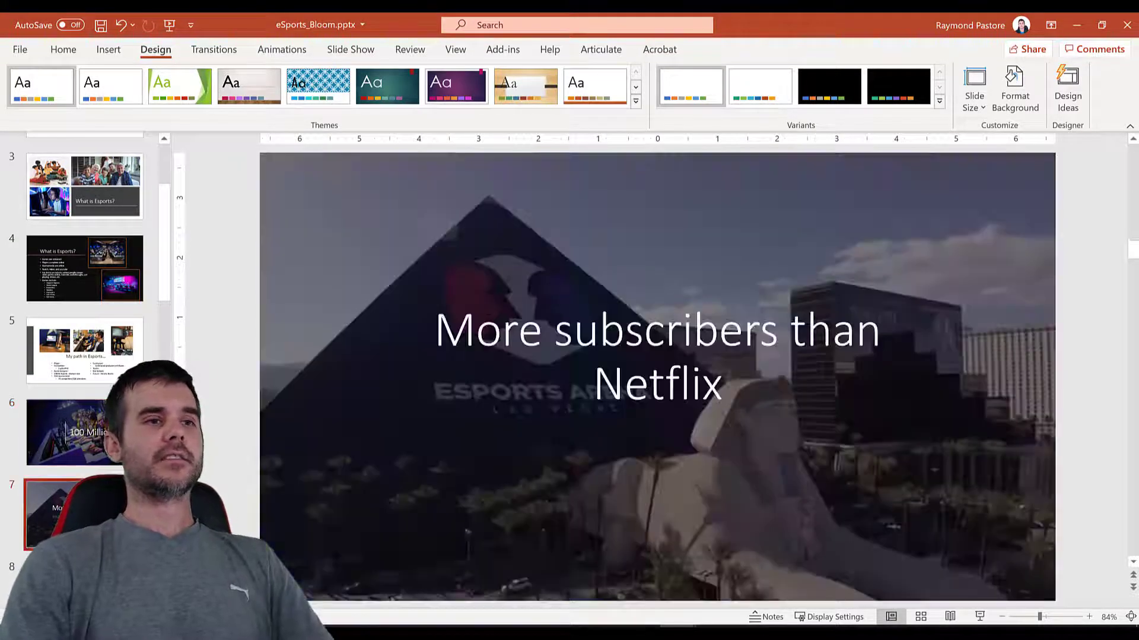
{"action": "scroll", "coordinate": [69, 347], "scroll_direction": "down", "scroll_amount": 1}
{"action": "left_click", "coordinate": [68, 347]}
{"action": "left_click", "coordinate": [86, 446]}
{"action": "key", "text": "Down"}
{"action": "left_click", "coordinate": [86, 446]}
{"action": "key", "text": "Up"}
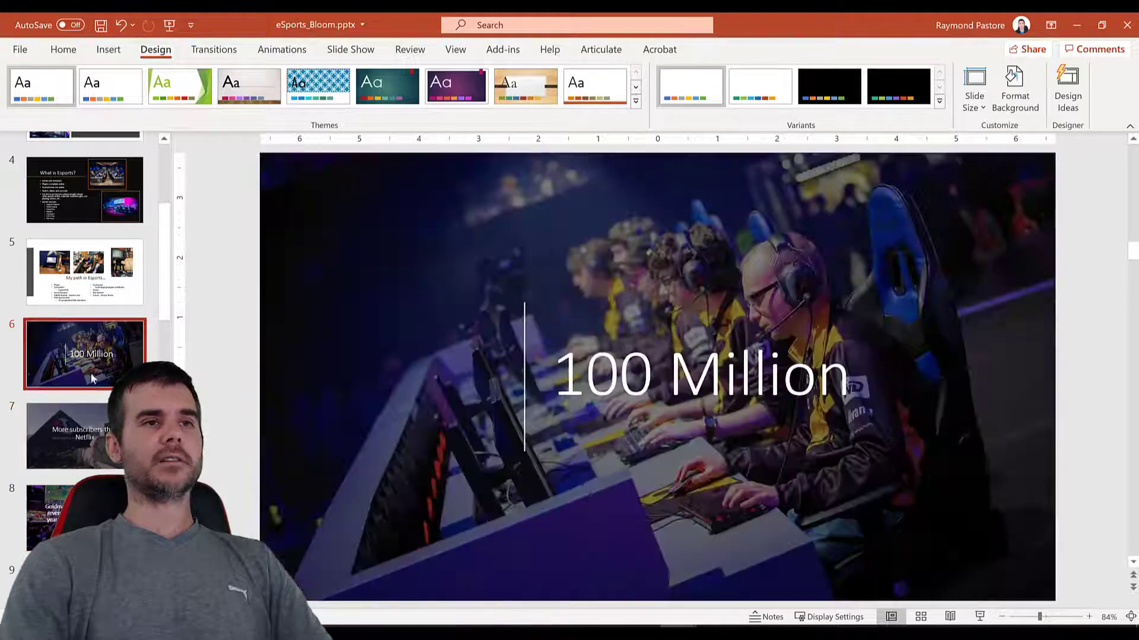
{"action": "key", "text": "Down"}
{"action": "key", "text": "Down"}
{"action": "key", "text": "Up"}
Step: Page through slides 9 to 19, including the Twitch and K-16 esports slides
{"action": "left_click", "coordinate": [83, 394]}
{"action": "scroll", "coordinate": [84, 356], "scroll_direction": "down", "scroll_amount": 3}
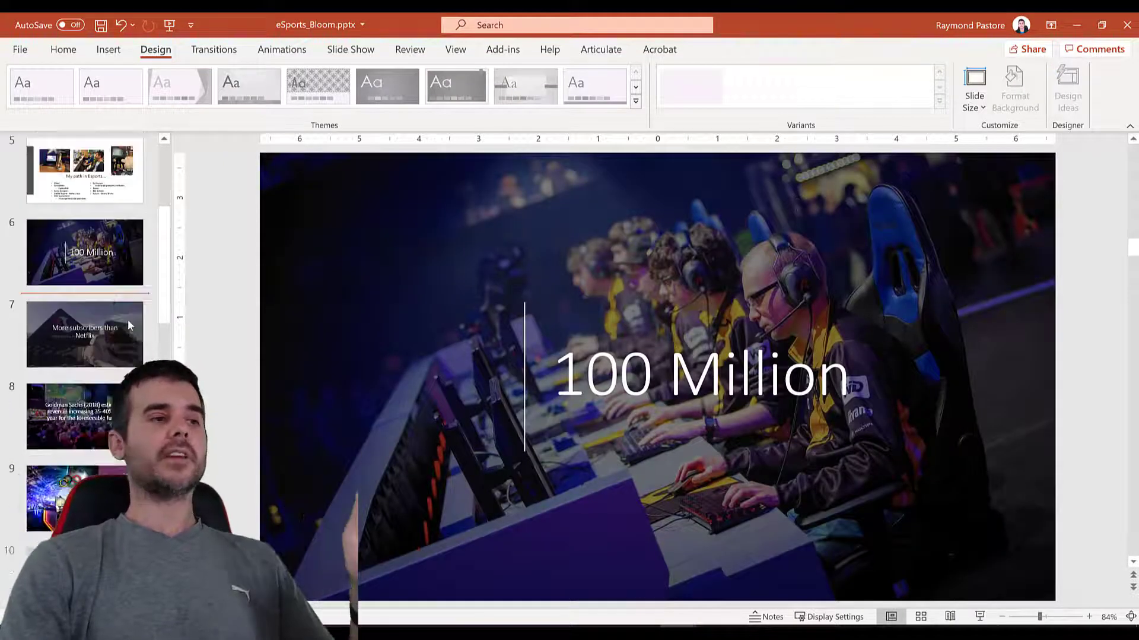
{"action": "left_click", "coordinate": [83, 363]}
{"action": "key", "text": "Down"}
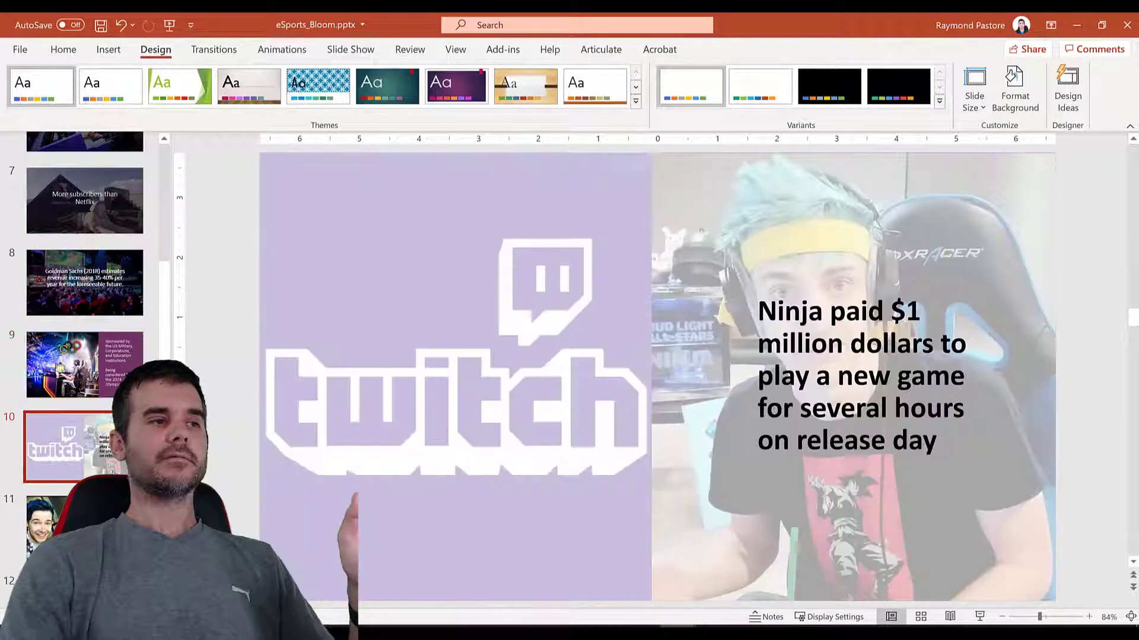
{"action": "key", "text": "Down"}
{"action": "key", "text": "Down"}
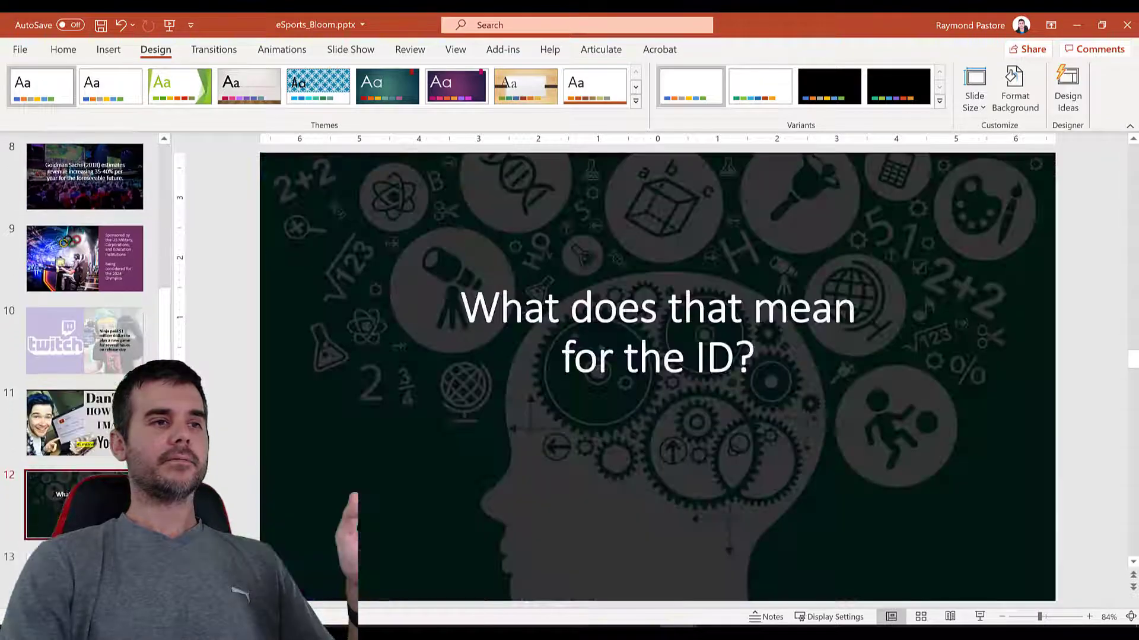
{"action": "scroll", "coordinate": [92, 392], "scroll_direction": "down", "scroll_amount": 3}
{"action": "scroll", "coordinate": [92, 392], "scroll_direction": "down", "scroll_amount": 1}
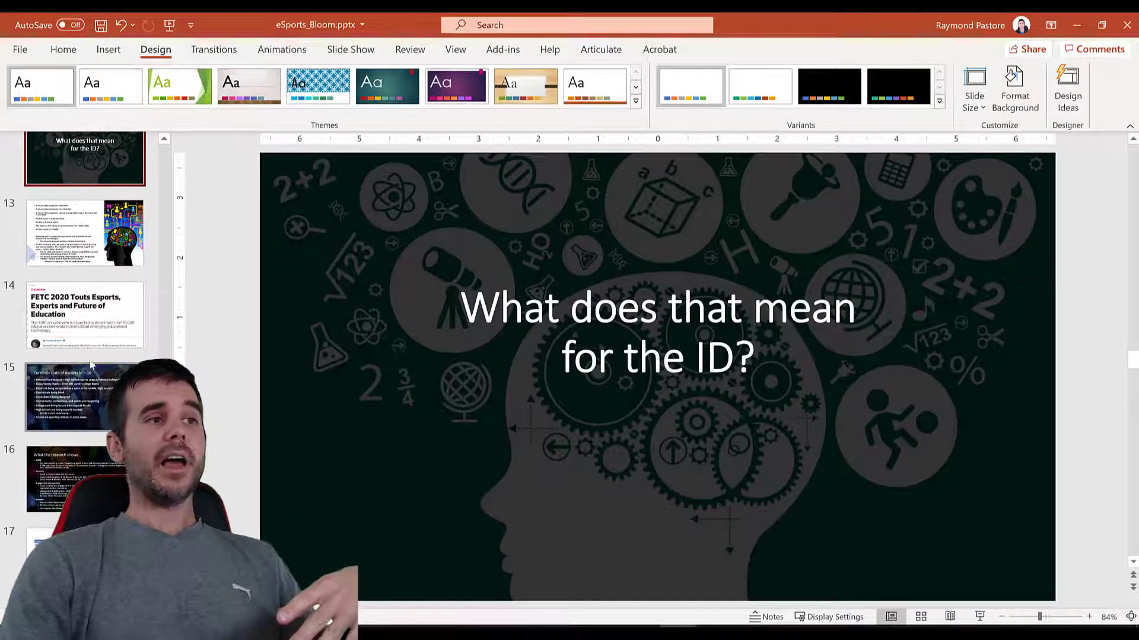
{"action": "left_click", "coordinate": [118, 249]}
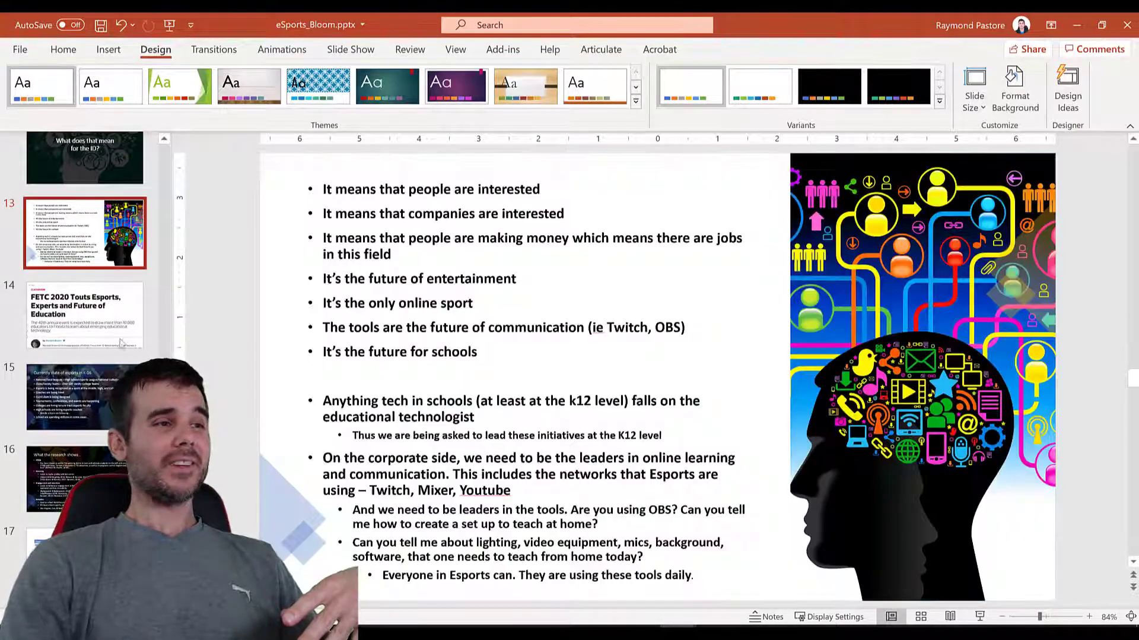
{"action": "left_click", "coordinate": [99, 402]}
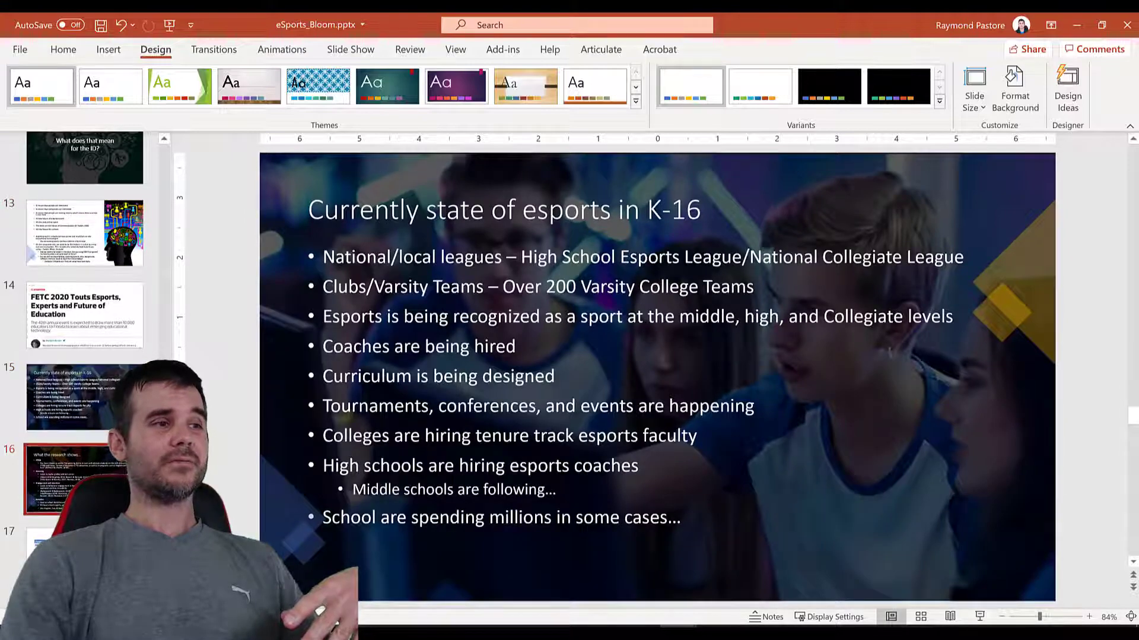
{"action": "key", "text": "Down"}
{"action": "scroll", "coordinate": [92, 392], "scroll_direction": "down", "scroll_amount": 3}
{"action": "scroll", "coordinate": [89, 356], "scroll_direction": "down", "scroll_amount": 3}
{"action": "left_click", "coordinate": [84, 332]}
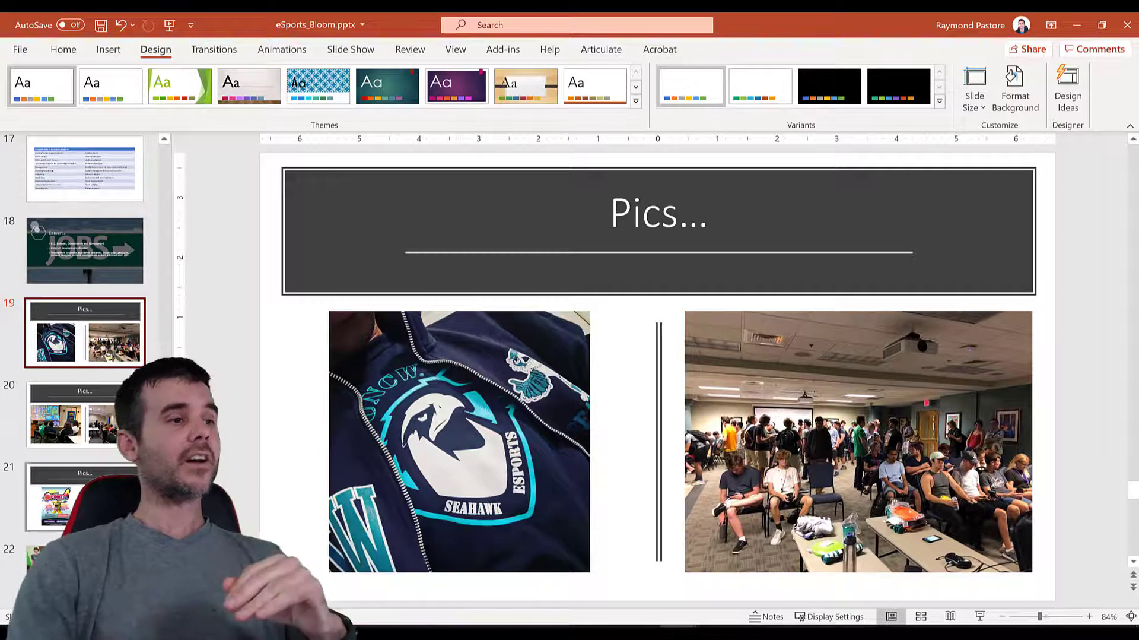
Step: View slide 21's two event posters, then return to the top of the deck and slide 1
{"action": "left_click", "coordinate": [77, 496]}
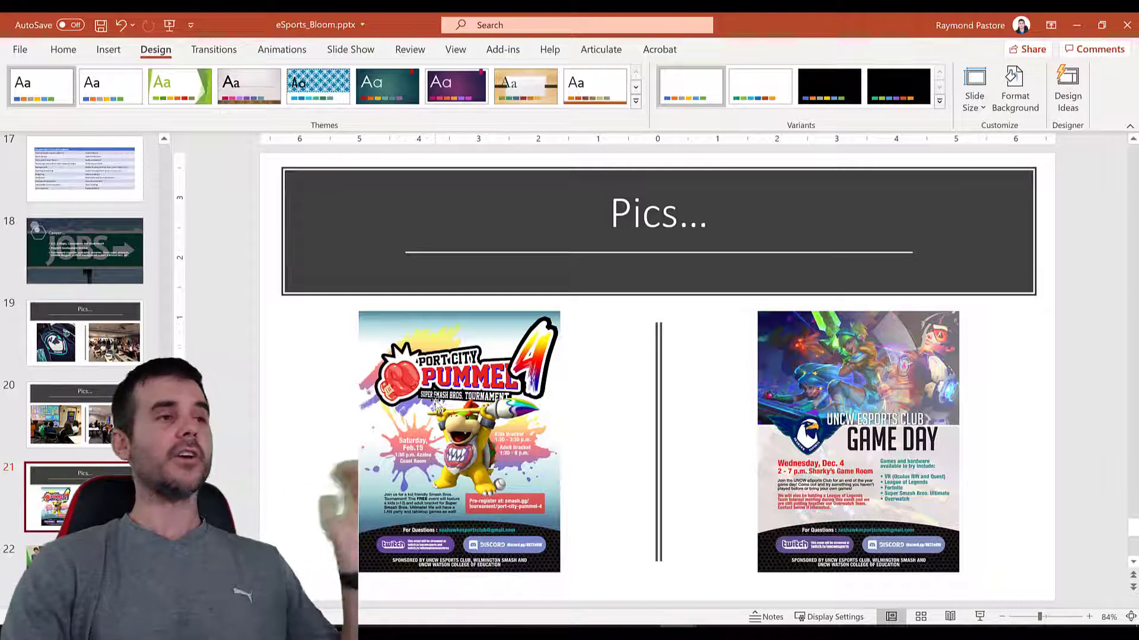
{"action": "scroll", "coordinate": [64, 255], "scroll_direction": "up", "scroll_amount": 10}
{"action": "scroll", "coordinate": [64, 255], "scroll_direction": "up", "scroll_amount": 6}
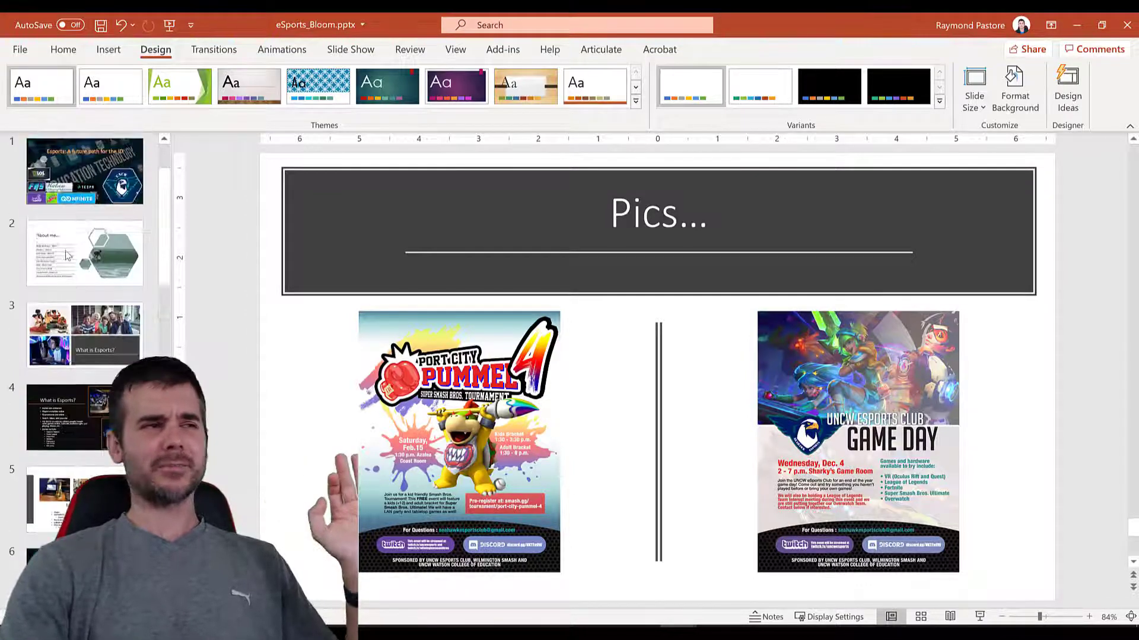
{"action": "left_click", "coordinate": [95, 167]}
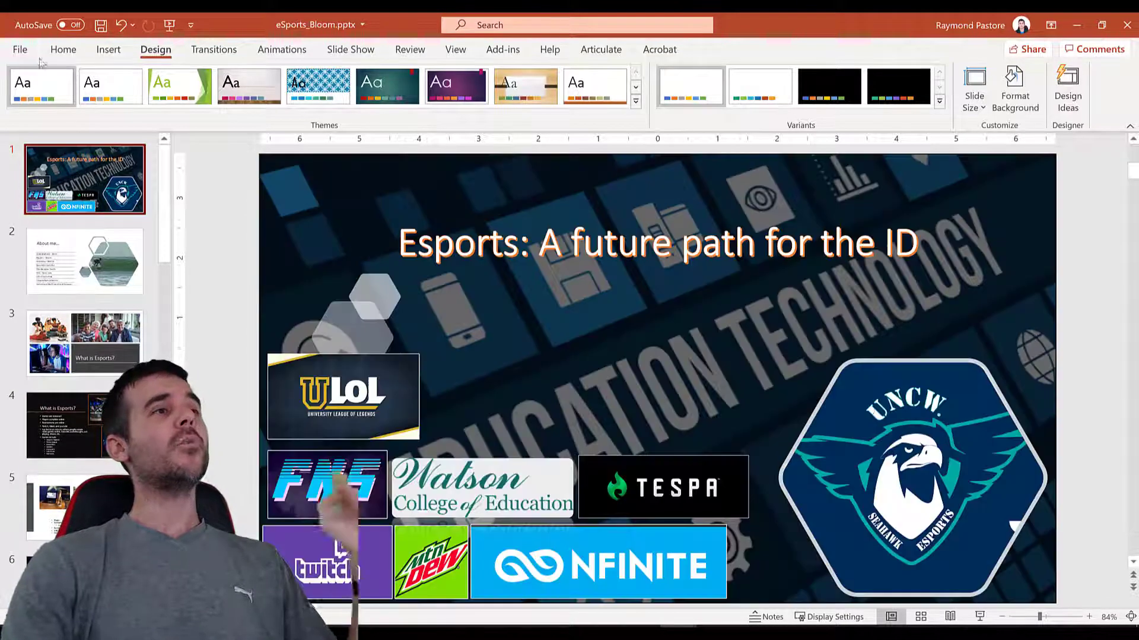
Step: Create a new blank presentation and place the cursor in its title placeholder
{"action": "left_click", "coordinate": [20, 49]}
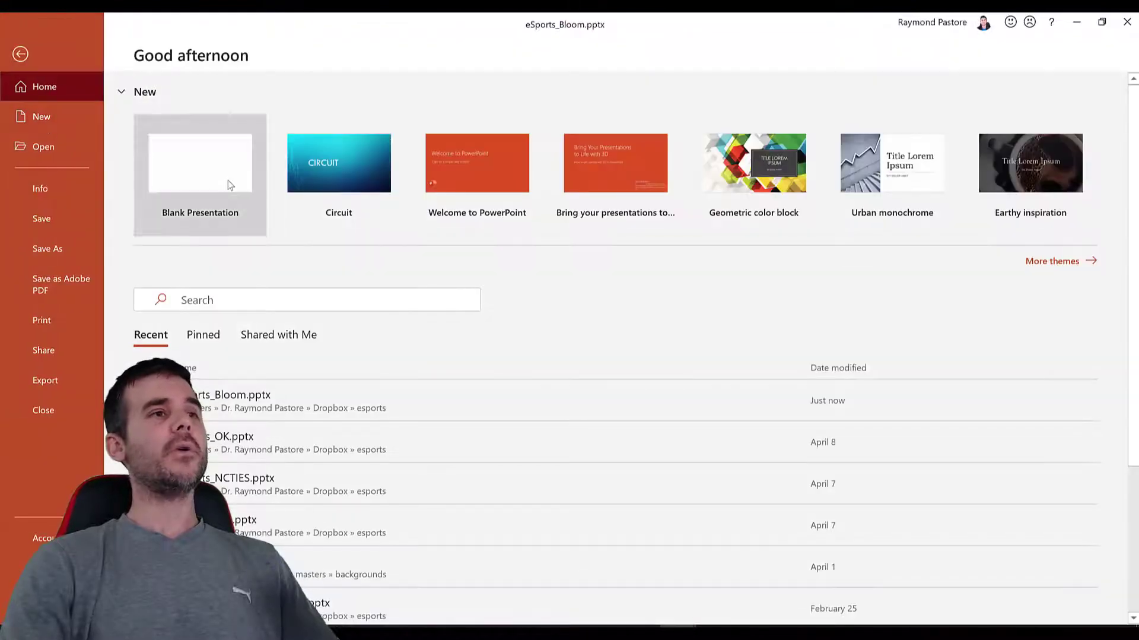
{"action": "left_click", "coordinate": [229, 182]}
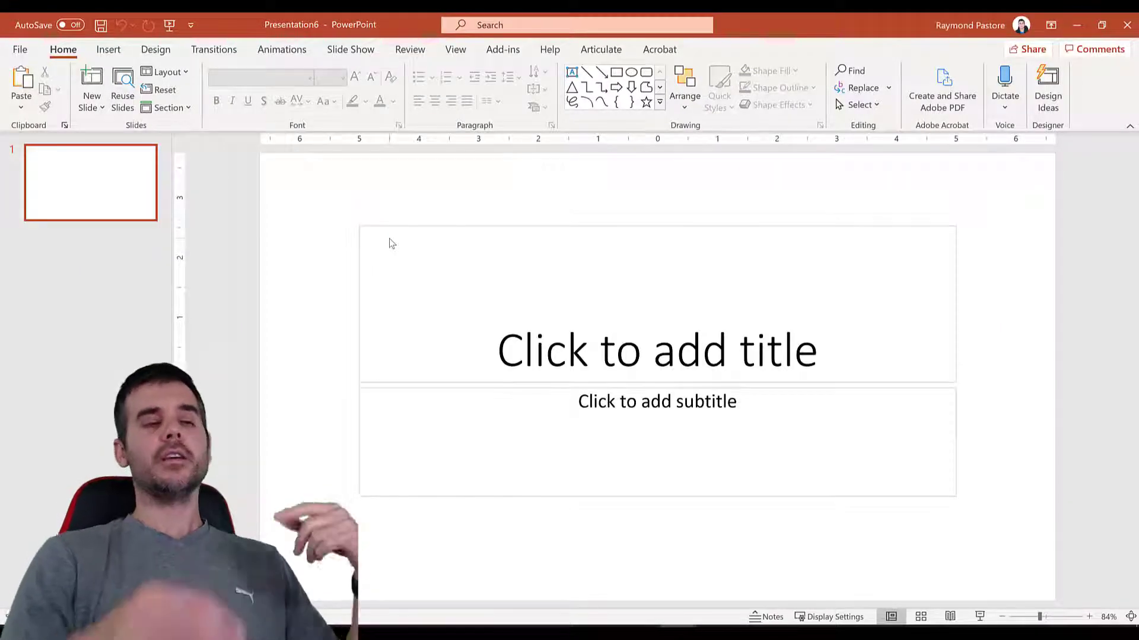
{"action": "left_click", "coordinate": [613, 432]}
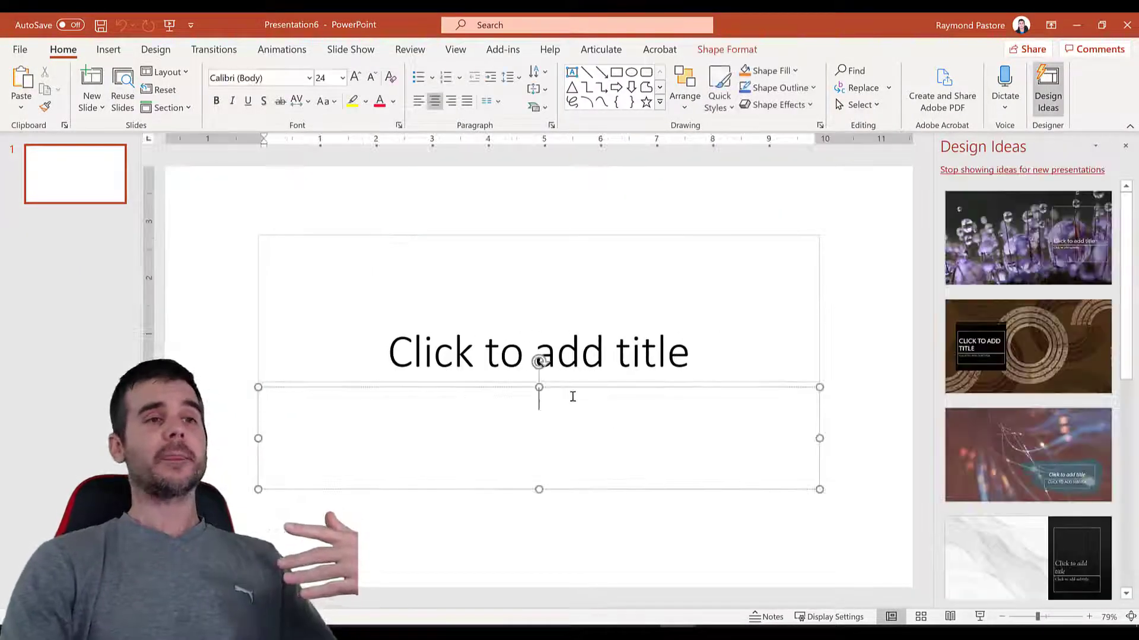
{"action": "left_click", "coordinate": [546, 340]}
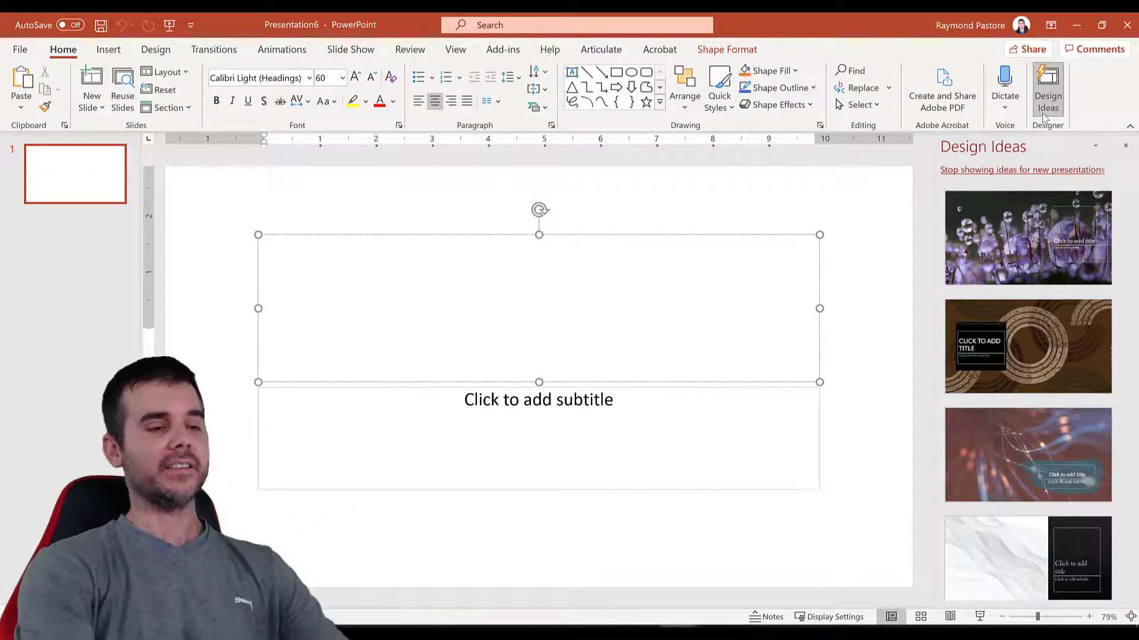
Step: Type the title start 'How to design slides in PPT' and delete the empty subtitle placeholder
{"action": "type", "text": "Disgn"}
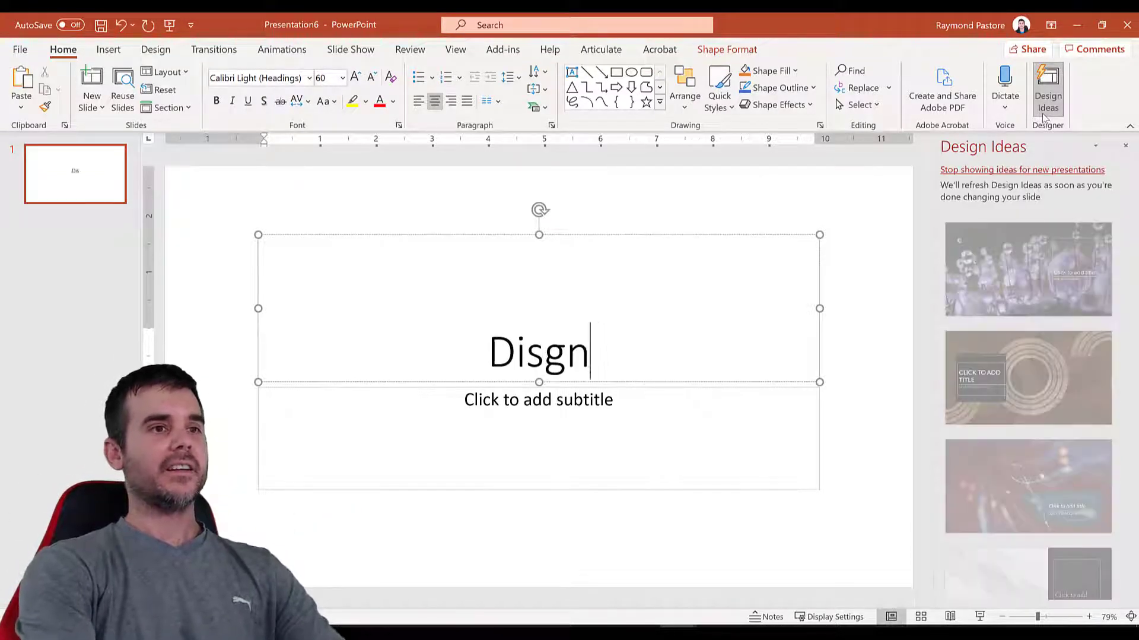
{"action": "key", "text": "BackSpace"}
{"action": "key", "text": "BackSpace"}
{"action": "key", "text": "BackSpace"}
{"action": "key", "text": "BackSpace"}
{"action": "key", "text": "BackSpace"}
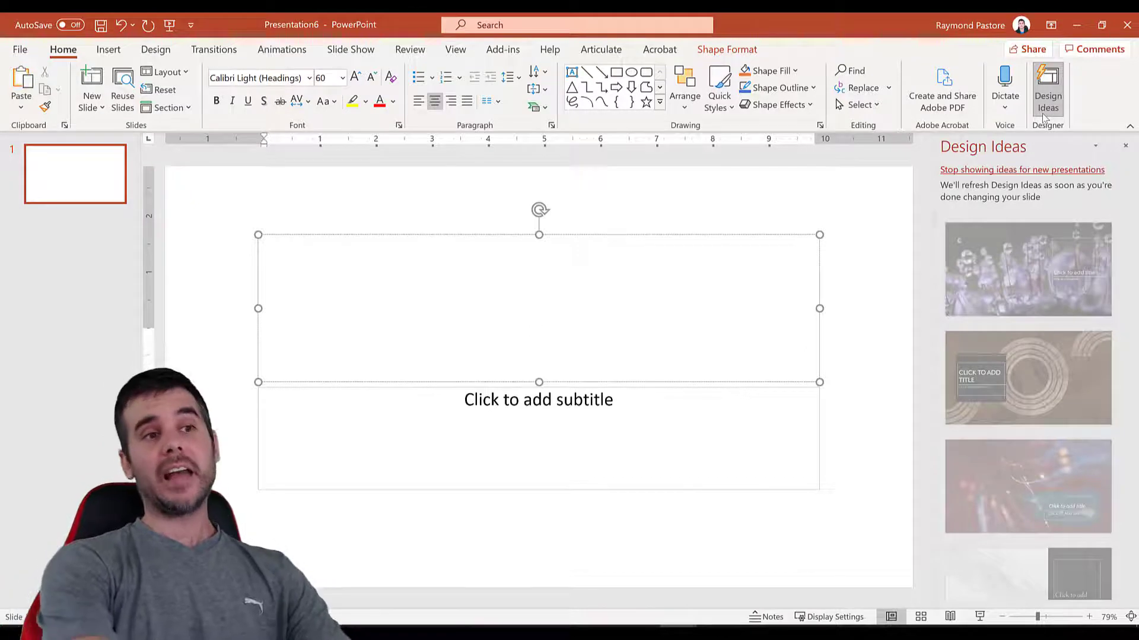
{"action": "type", "text": "HOw to des"}
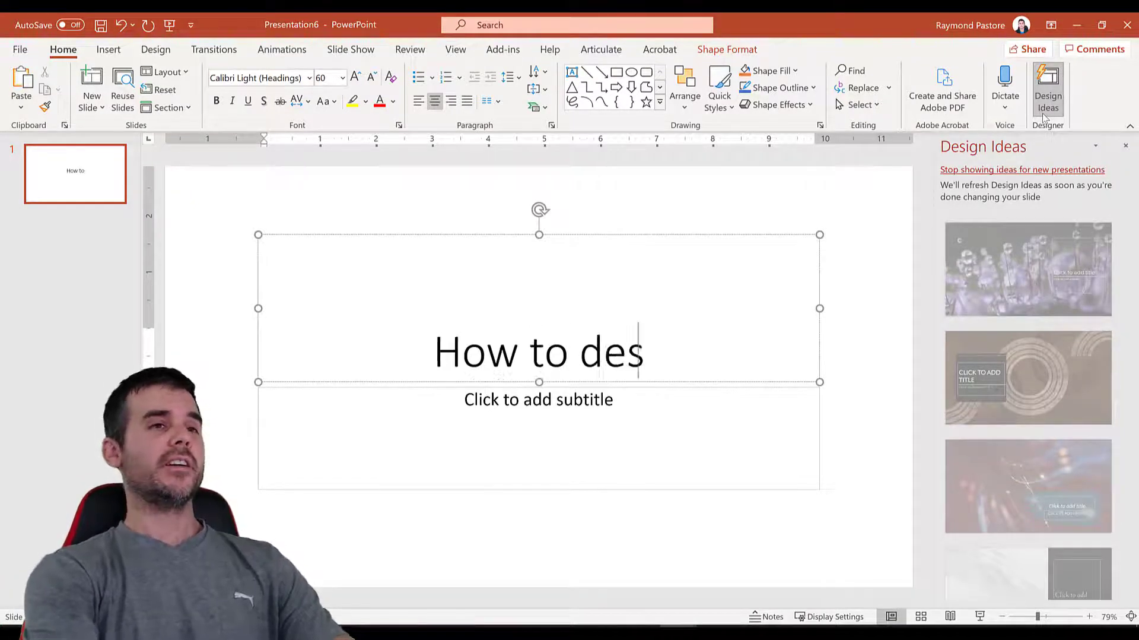
{"action": "type", "text": "ign"}
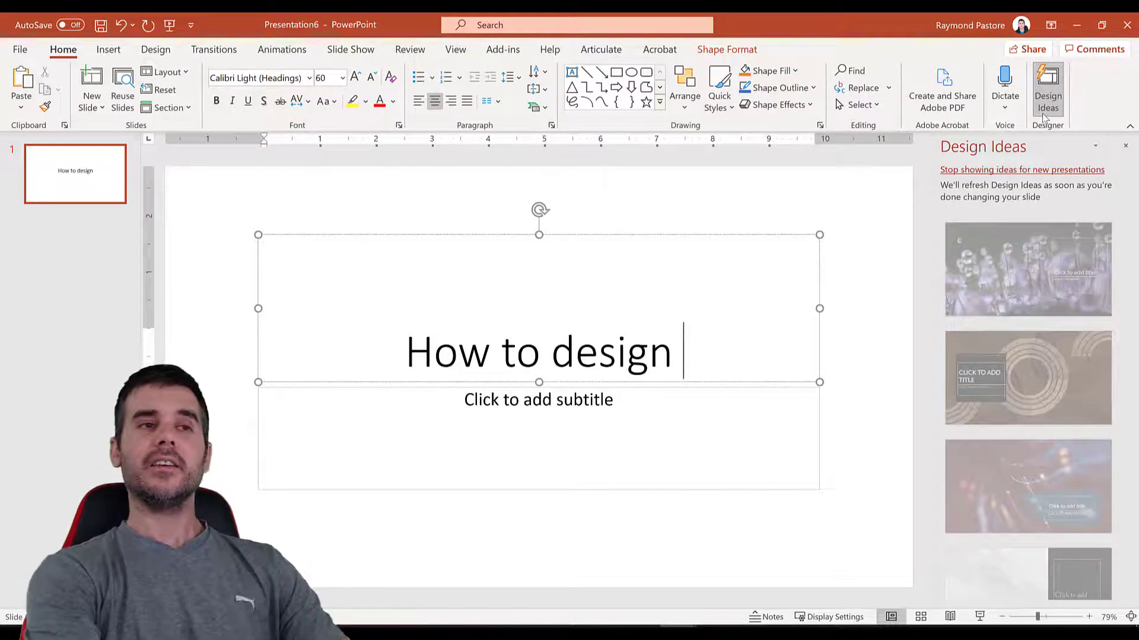
{"action": "type", "text": " slides"}
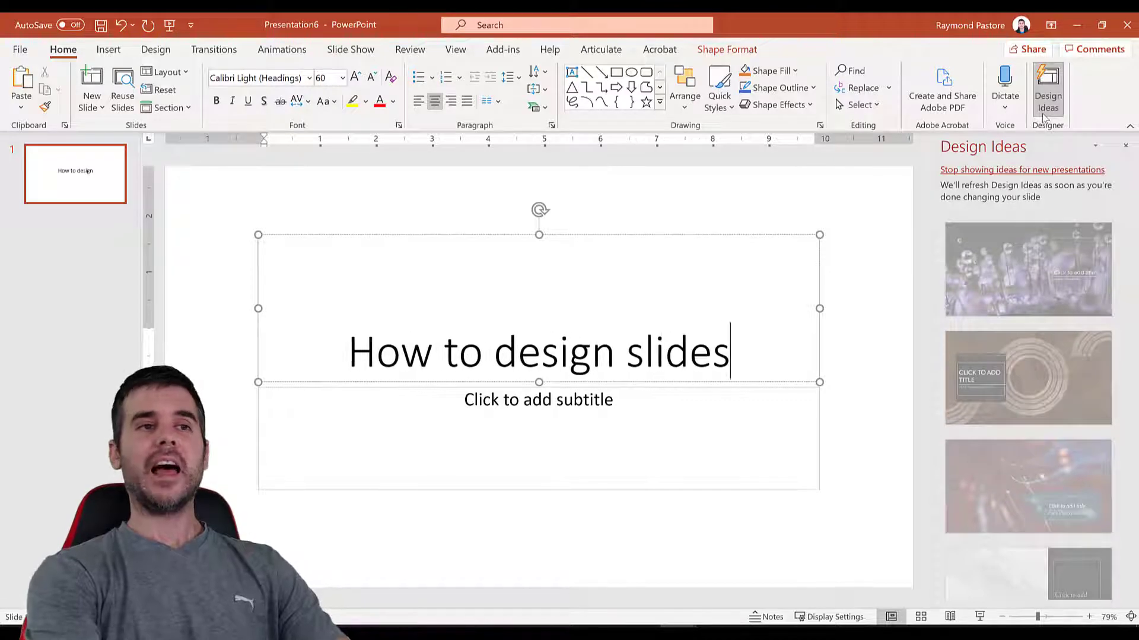
{"action": "type", "text": " in PPT"}
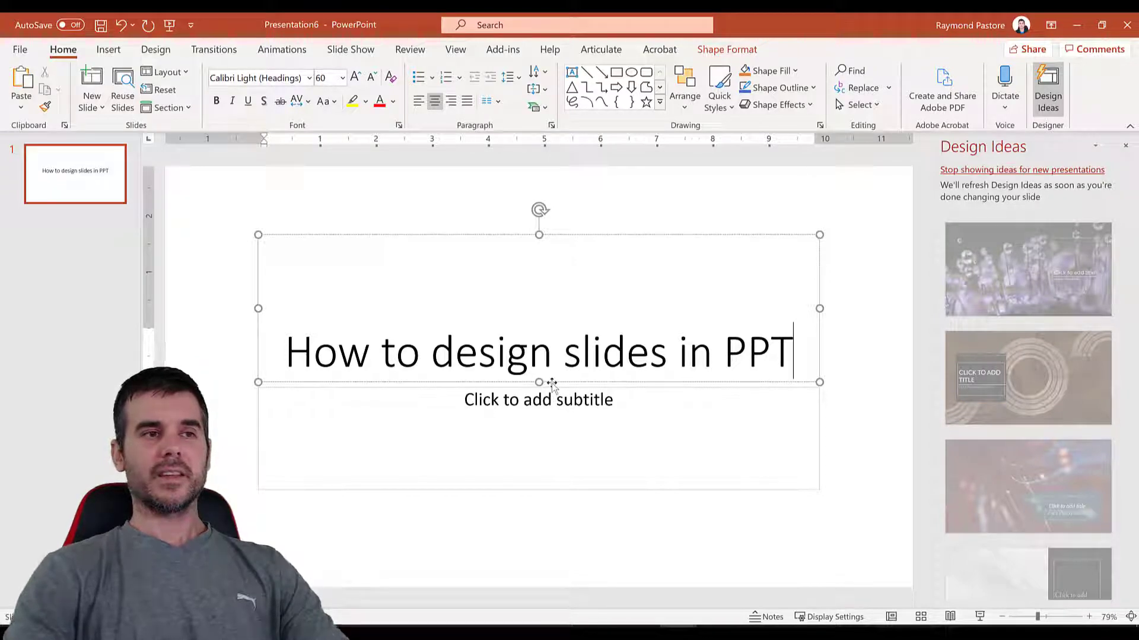
{"action": "left_click", "coordinate": [551, 384]}
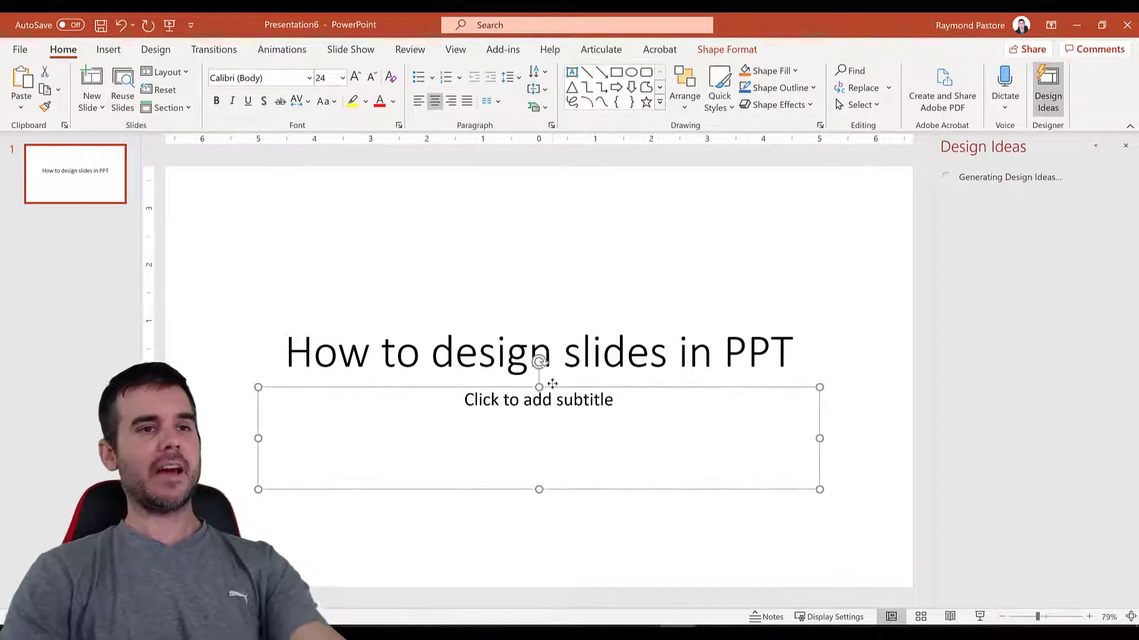
{"action": "key", "text": "Delete"}
Step: Complete the title with 'using the Design Ideas feature' and deselect it to refresh suggestions
{"action": "left_click", "coordinate": [798, 356]}
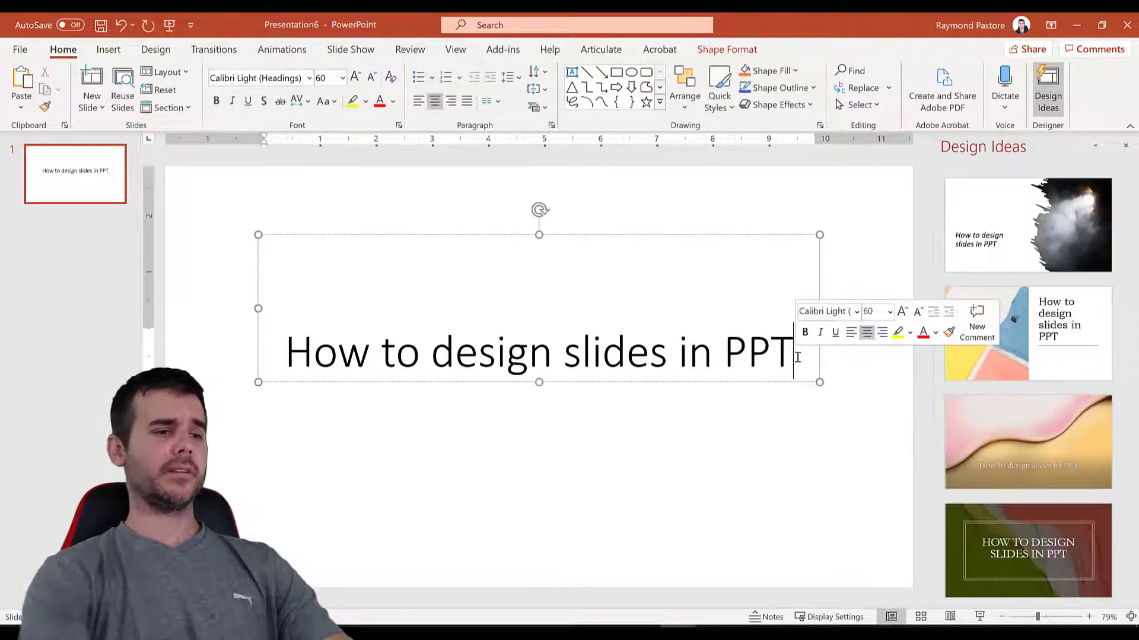
{"action": "type", "text": "using the "}
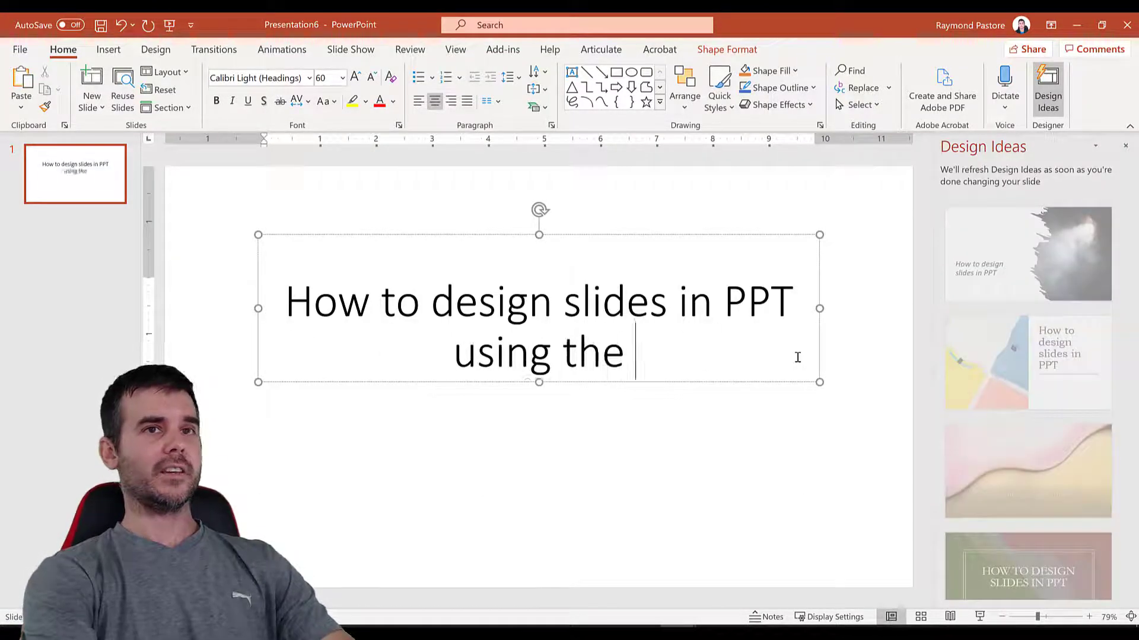
{"action": "type", "text": "Deisg"}
{"action": "key", "text": "BackSpace"}
{"action": "key", "text": "BackSpace"}
{"action": "key", "text": "BackSpace"}
{"action": "key", "text": "BackSpace"}
{"action": "key", "text": "BackSpace"}
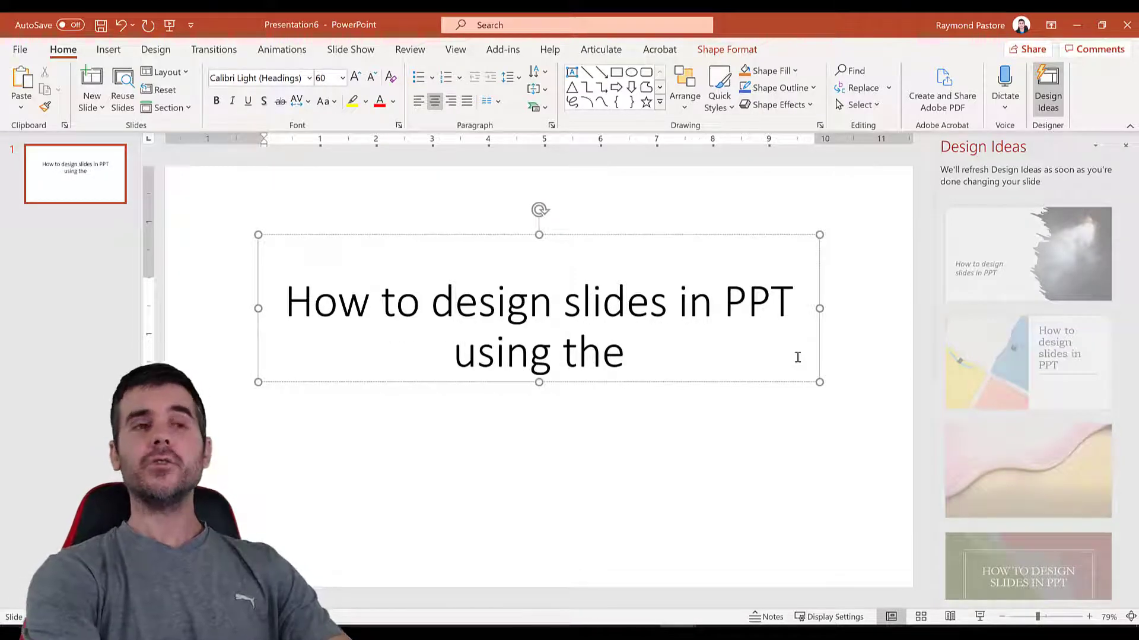
{"action": "type", "text": "Dies"}
{"action": "key", "text": "BackSpace"}
{"action": "key", "text": "BackSpace"}
{"action": "type", "text": "esign I"}
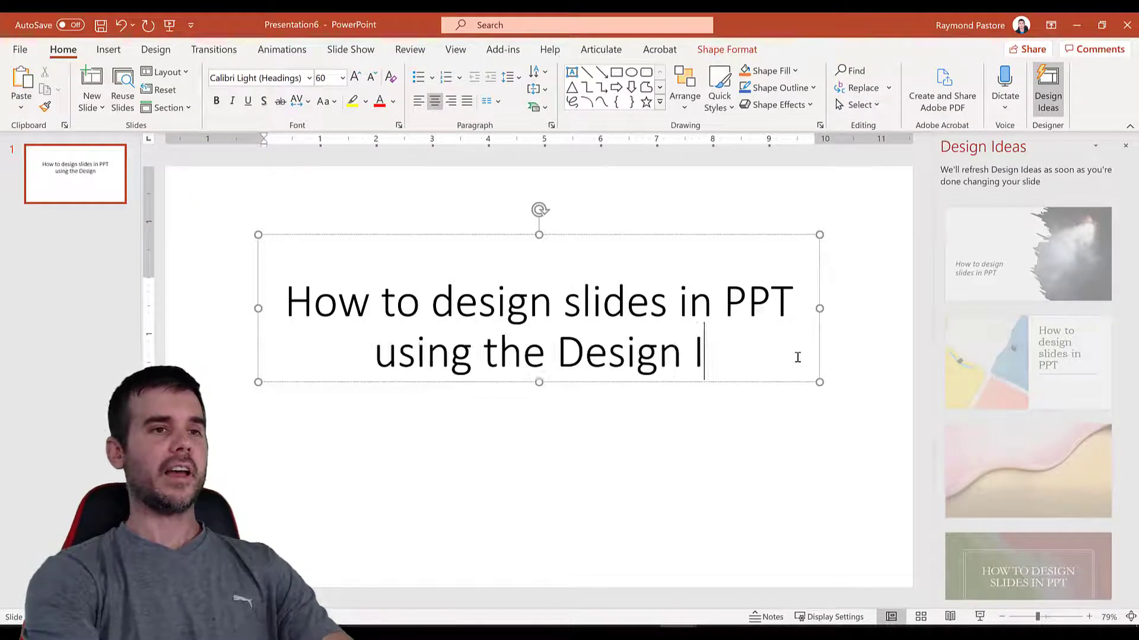
{"action": "type", "text": "deas feature"}
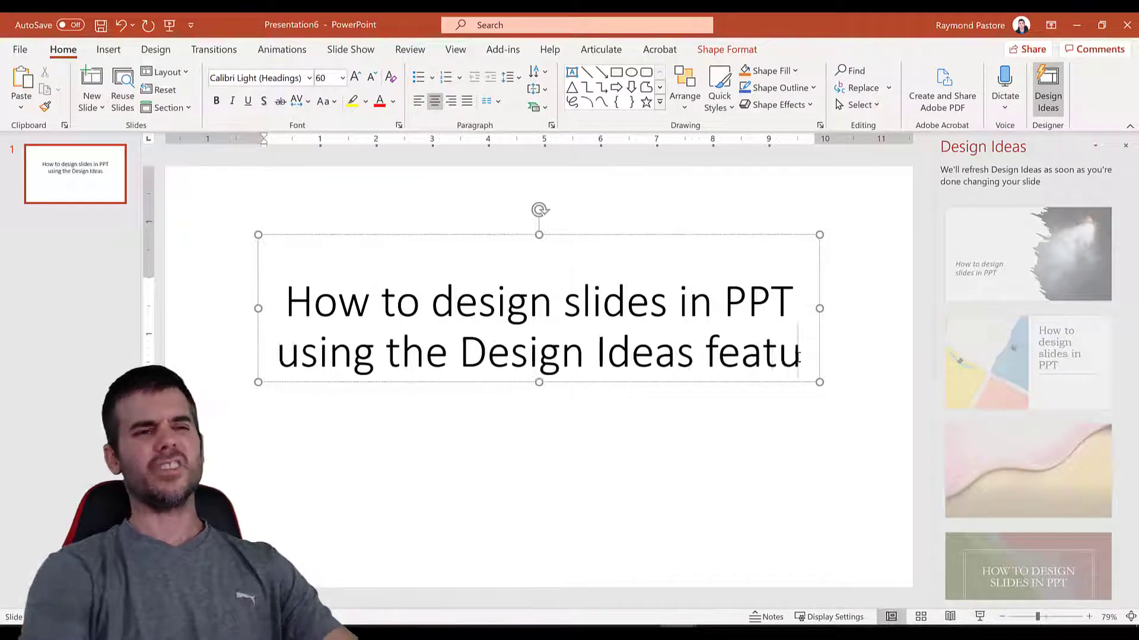
{"action": "left_click", "coordinate": [198, 356]}
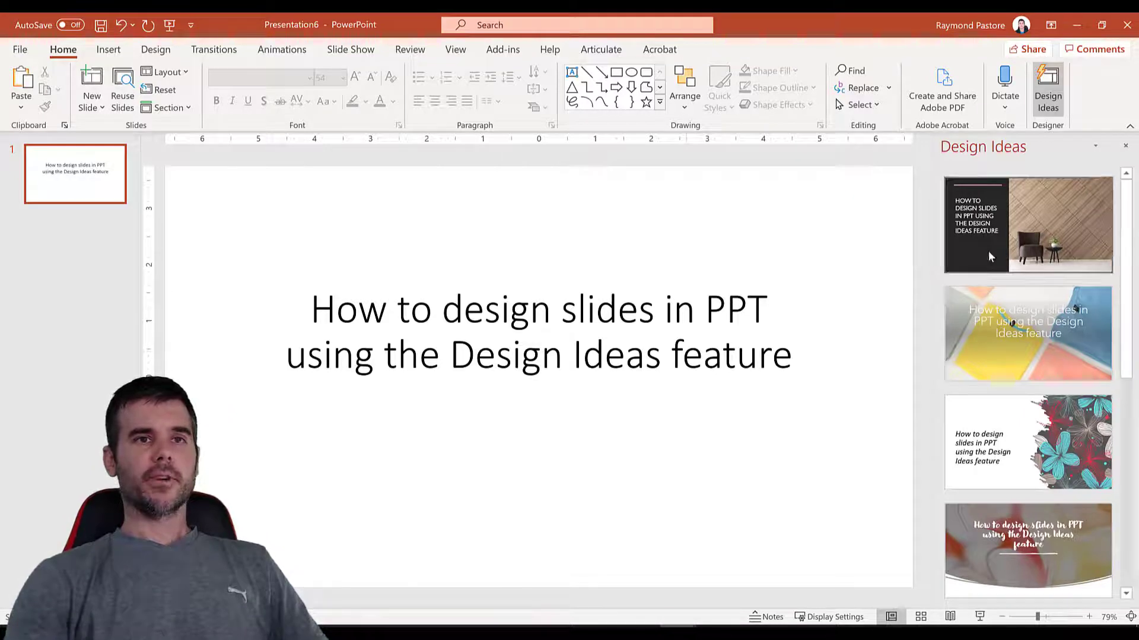
{"action": "scroll", "coordinate": [989, 256], "scroll_direction": "down", "scroll_amount": 5}
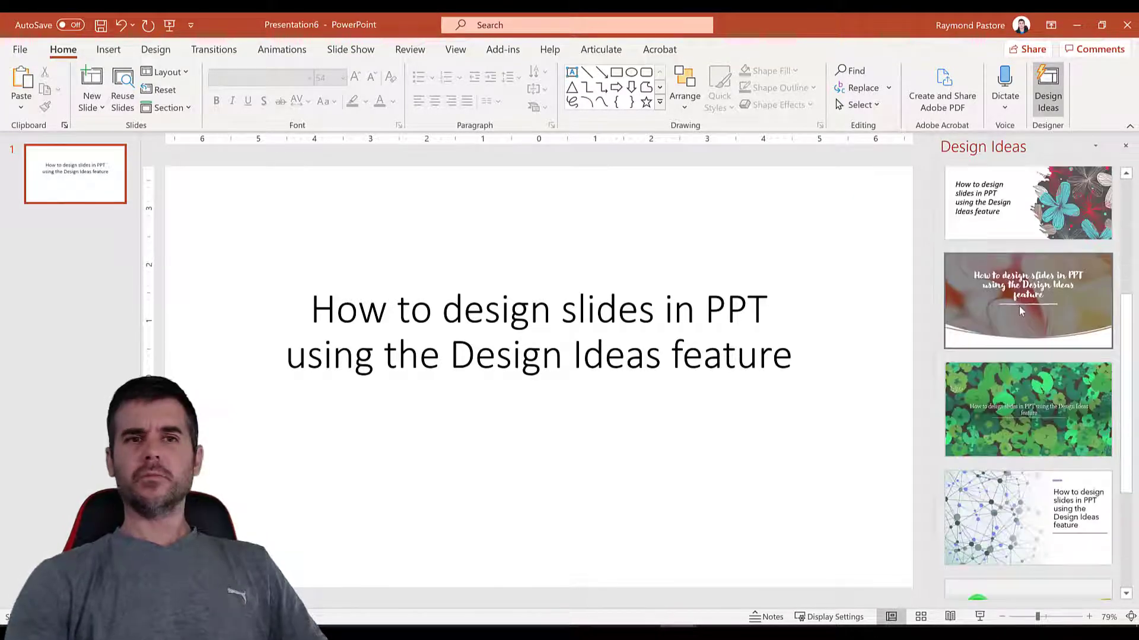
{"action": "scroll", "coordinate": [1020, 313], "scroll_direction": "down", "scroll_amount": 4}
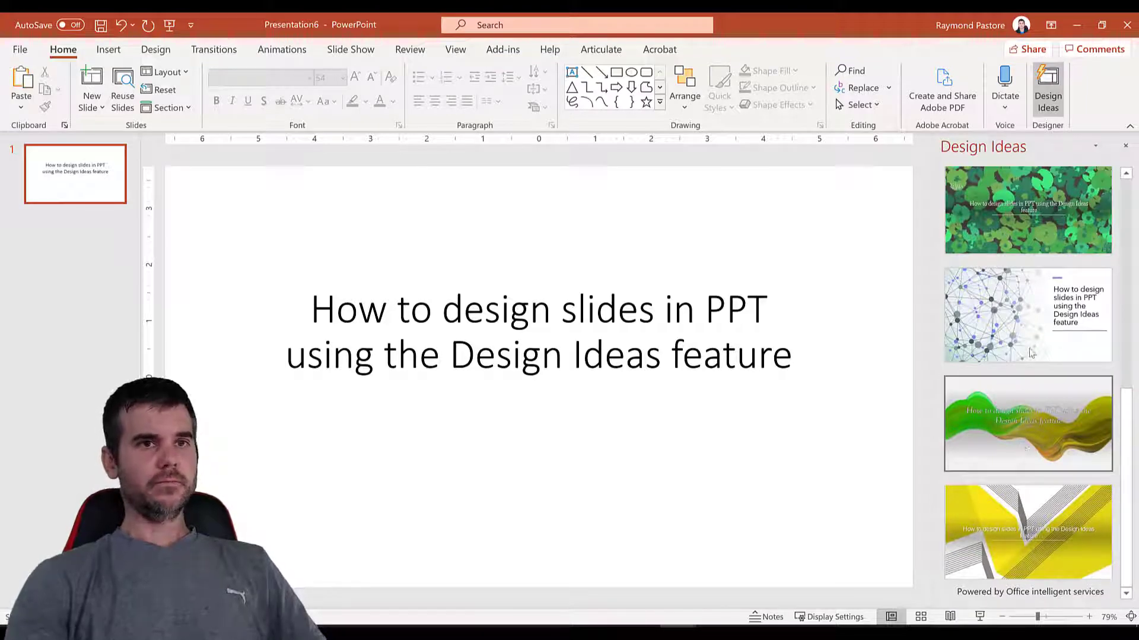
{"action": "left_click", "coordinate": [1048, 98]}
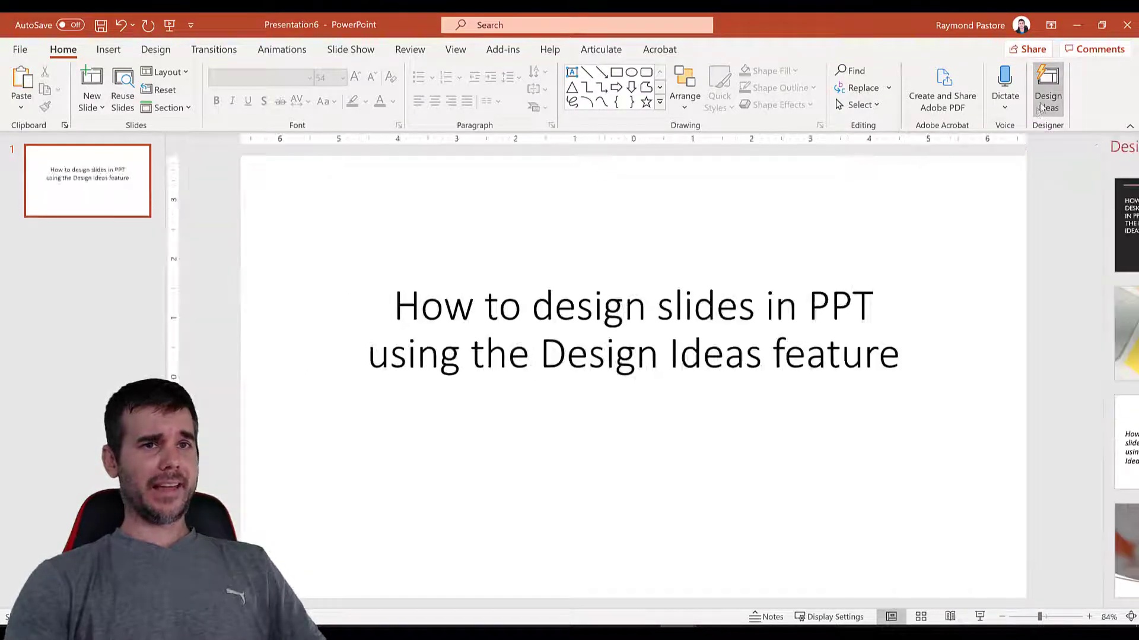
{"action": "left_click", "coordinate": [1047, 101]}
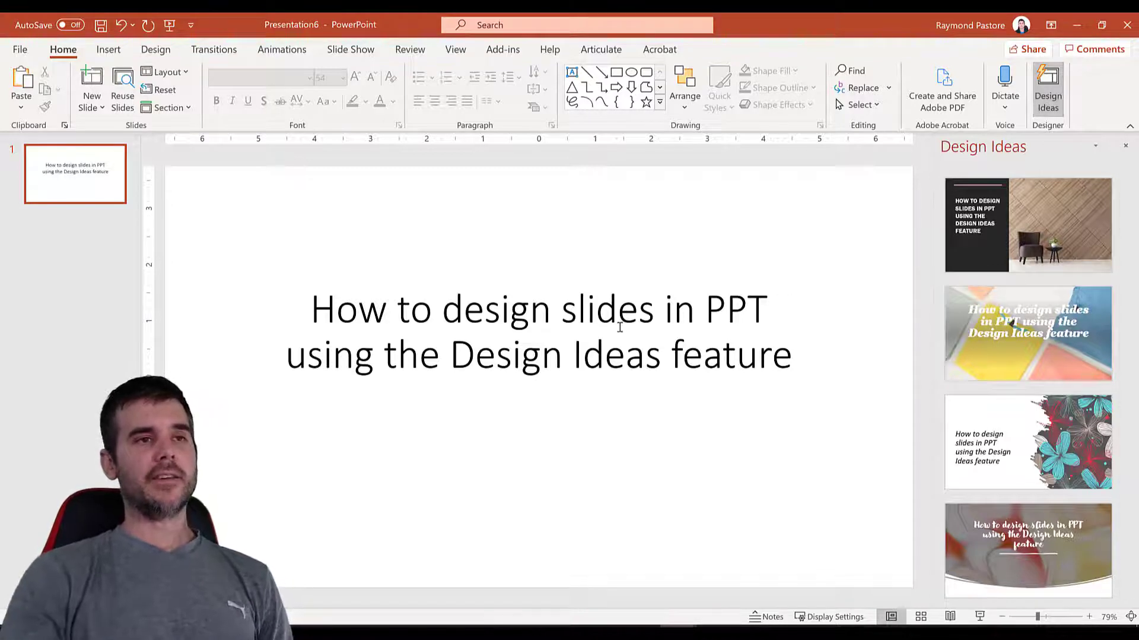
Step: Replace the whole title with 'PPT' and browse the Design Ideas offered for it
{"action": "left_click", "coordinate": [619, 325]}
{"action": "key", "text": "ctrl+a"}
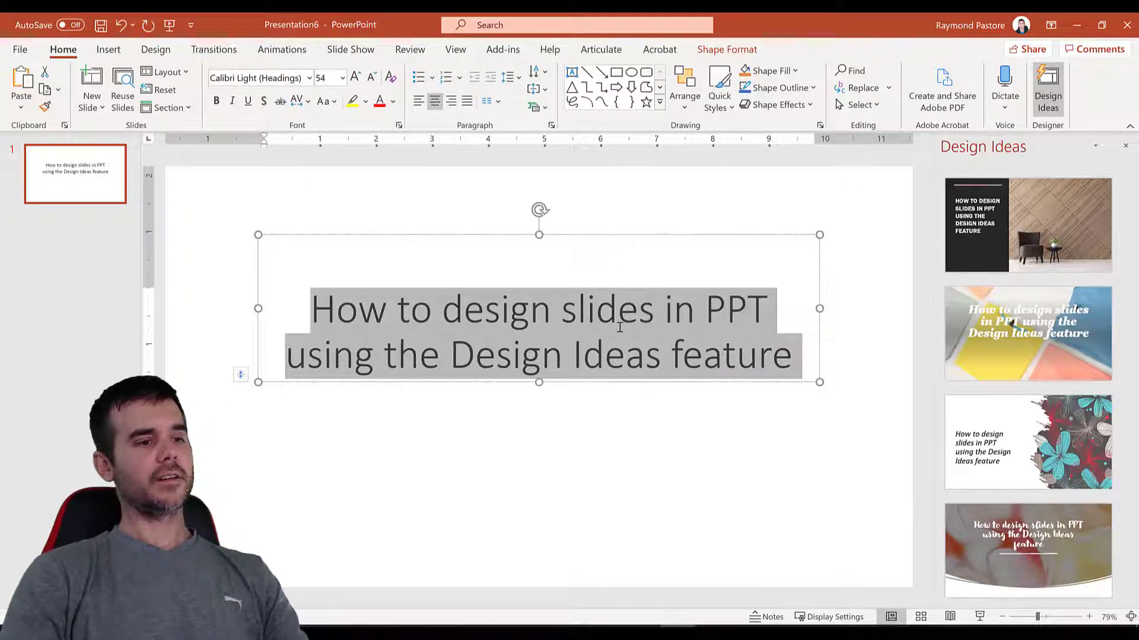
{"action": "key", "text": "BackSpace"}
{"action": "type", "text": "PPT"}
{"action": "left_click", "coordinate": [278, 221]}
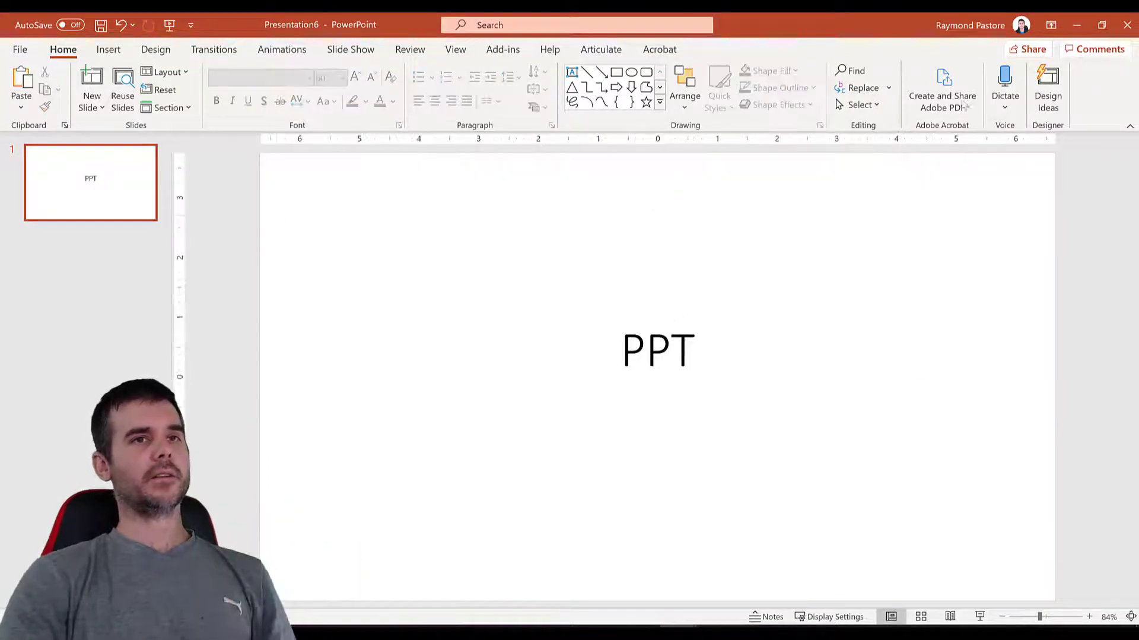
{"action": "left_click", "coordinate": [1047, 106]}
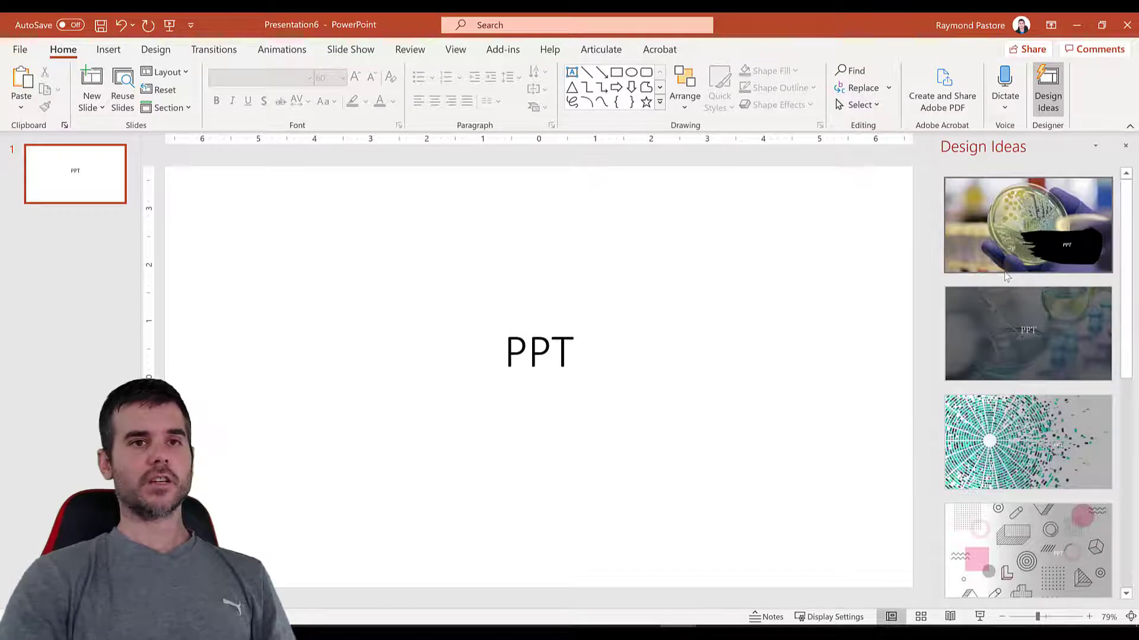
{"action": "scroll", "coordinate": [1014, 289], "scroll_direction": "down", "scroll_amount": 4}
{"action": "scroll", "coordinate": [1014, 289], "scroll_direction": "down", "scroll_amount": 2}
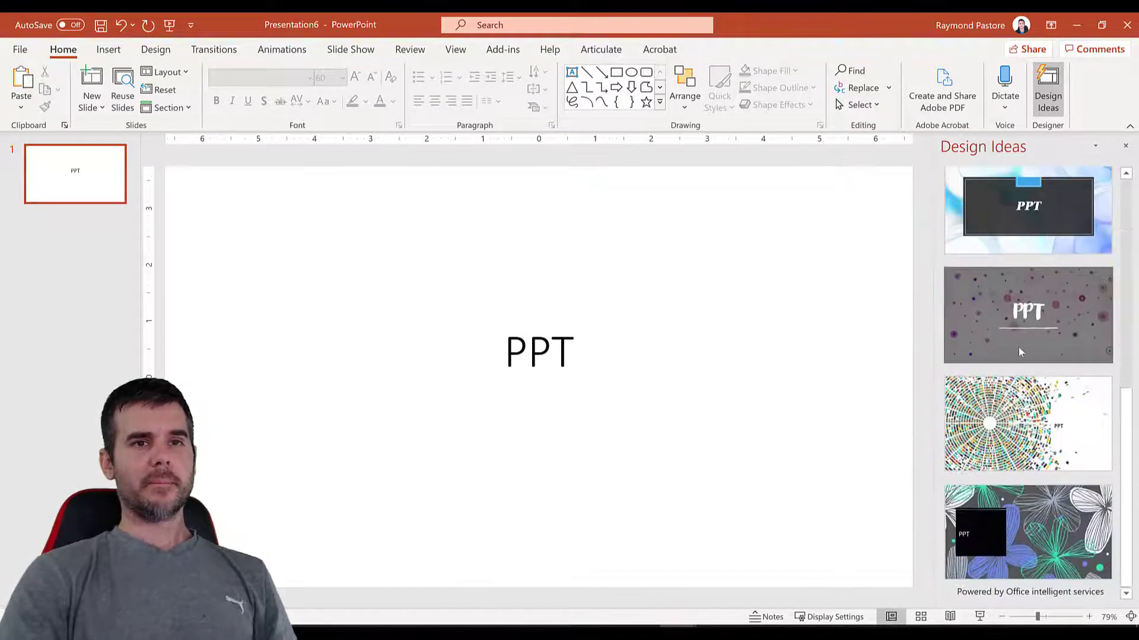
{"action": "scroll", "coordinate": [1012, 356], "scroll_direction": "up", "scroll_amount": 6}
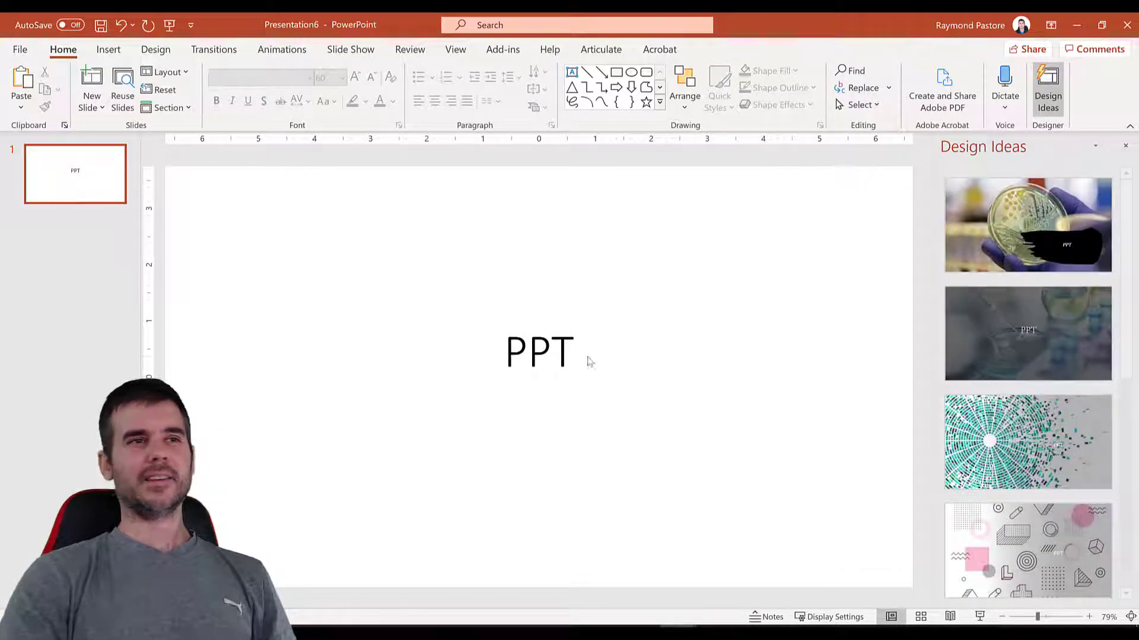
Step: Change the title word 'PPT' to 'PowerPoint' and deselect it so suggestions refresh
{"action": "left_click", "coordinate": [562, 350]}
{"action": "double_click", "coordinate": [518, 356]}
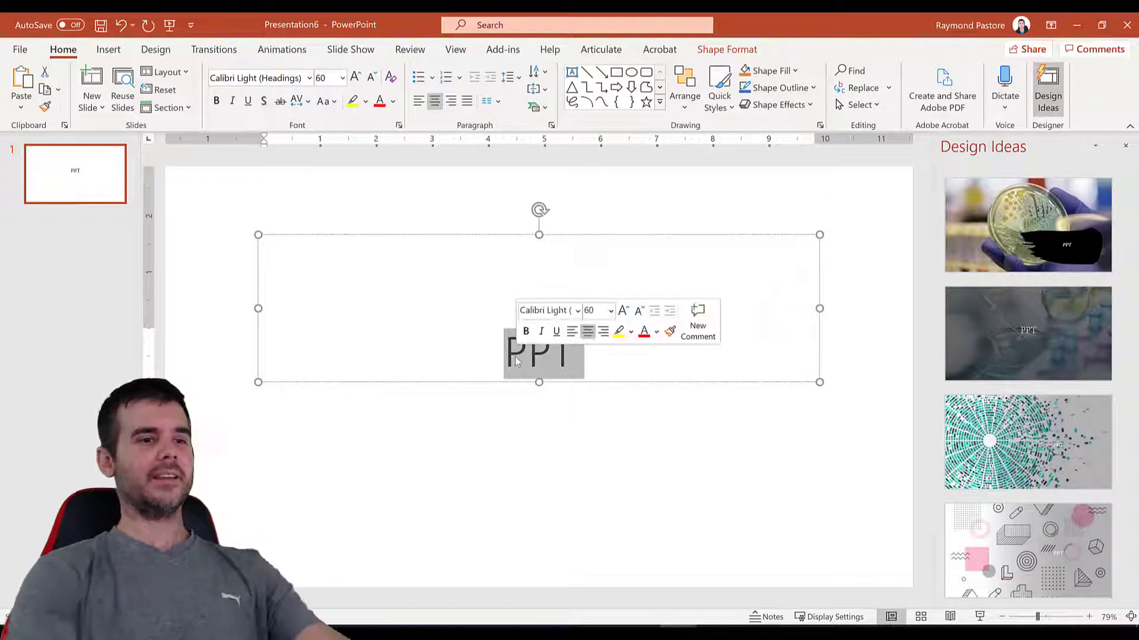
{"action": "type", "text": "PowerPOint"}
{"action": "key", "text": "BackSpace"}
{"action": "key", "text": "BackSpace"}
{"action": "key", "text": "BackSpace"}
{"action": "key", "text": "BackSpace"}
{"action": "type", "text": "oints"}
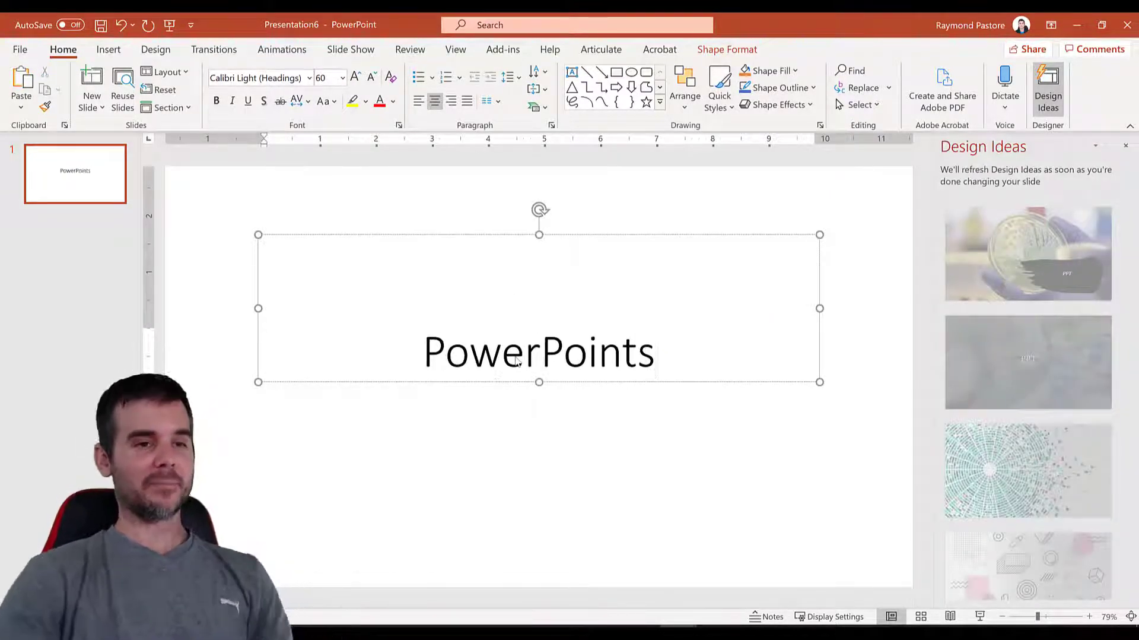
{"action": "key", "text": "BackSpace"}
{"action": "left_click", "coordinate": [585, 467]}
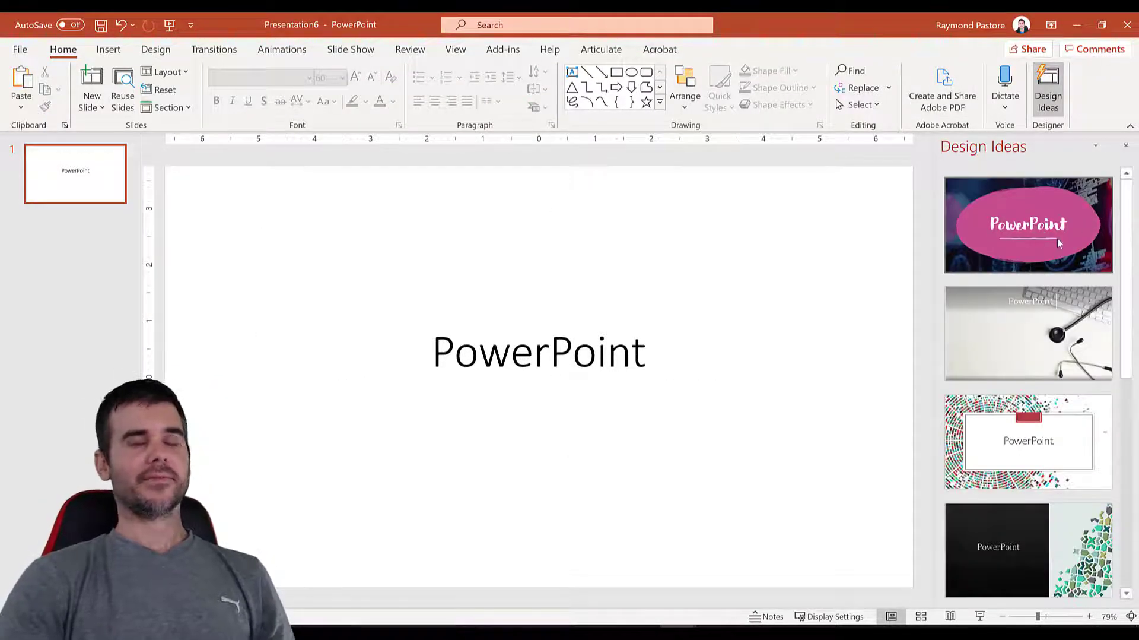
Step: Apply the pink ellipse, then the blue floral, and finally the grey pink-and-gold dots design
{"action": "left_click", "coordinate": [1058, 237]}
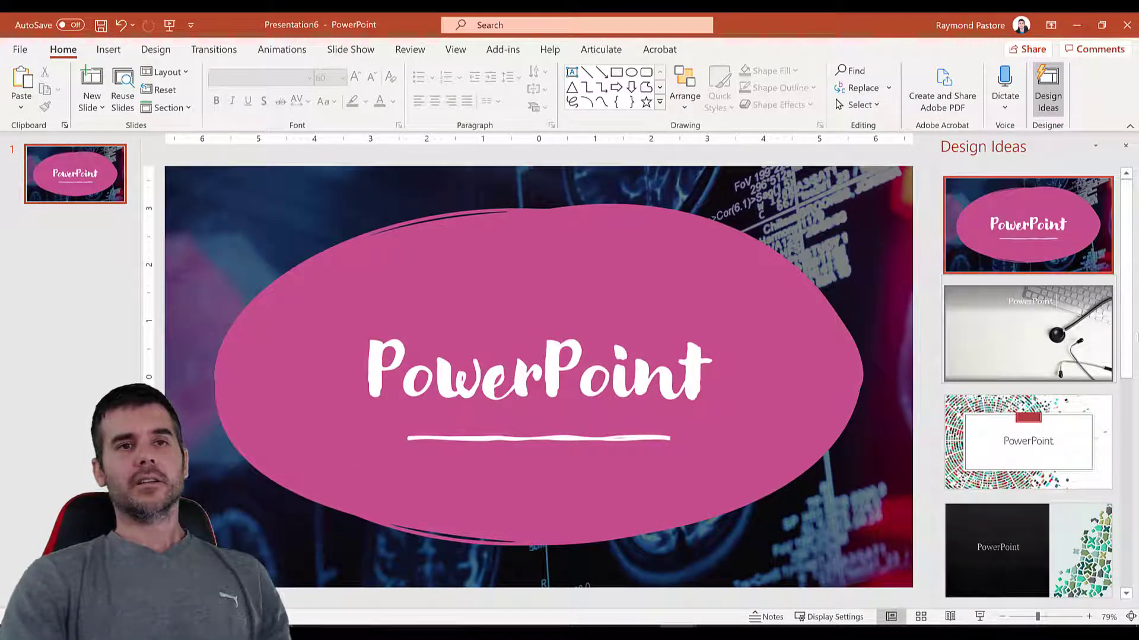
{"action": "scroll", "coordinate": [1029, 367], "scroll_direction": "down", "scroll_amount": 5}
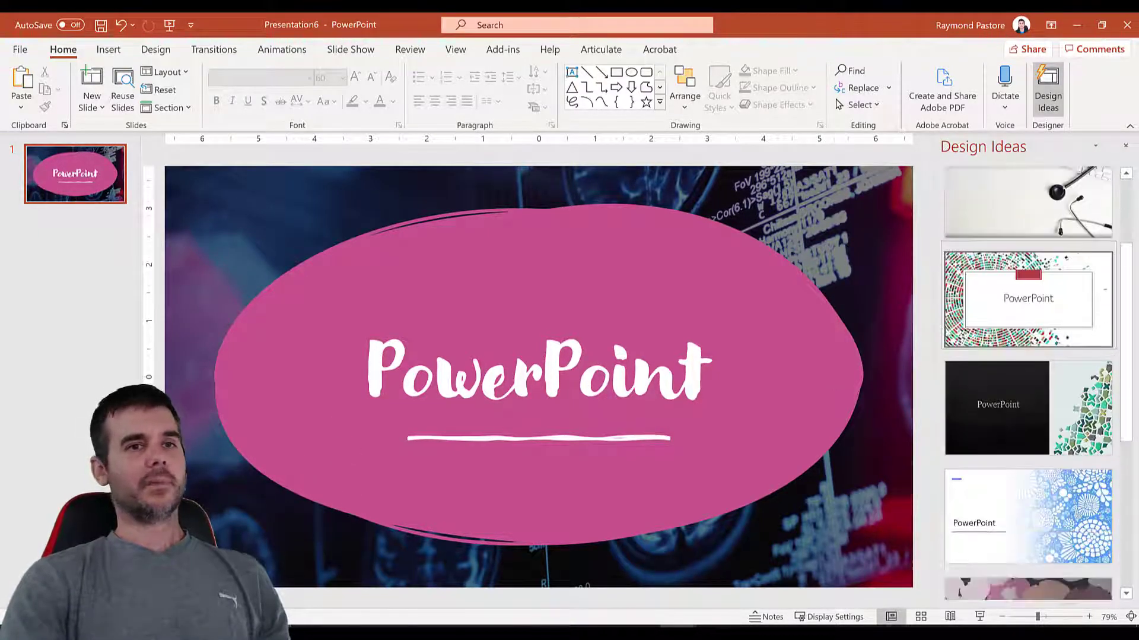
{"action": "left_click", "coordinate": [1048, 358]}
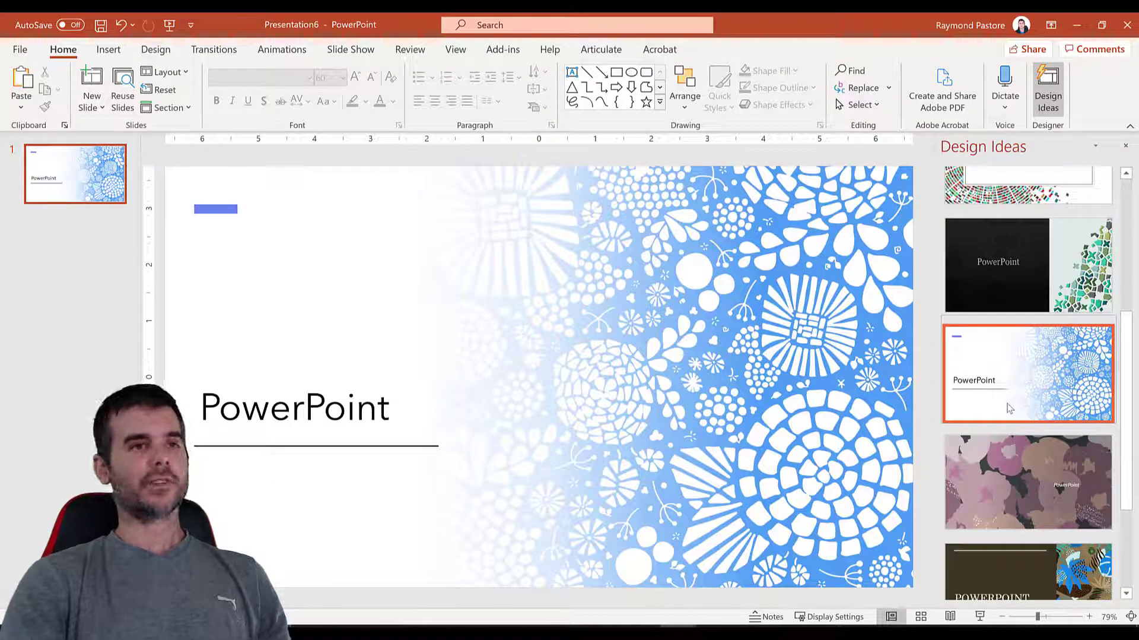
{"action": "scroll", "coordinate": [1008, 404], "scroll_direction": "down", "scroll_amount": 3}
{"action": "scroll", "coordinate": [1007, 401], "scroll_direction": "down", "scroll_amount": 1}
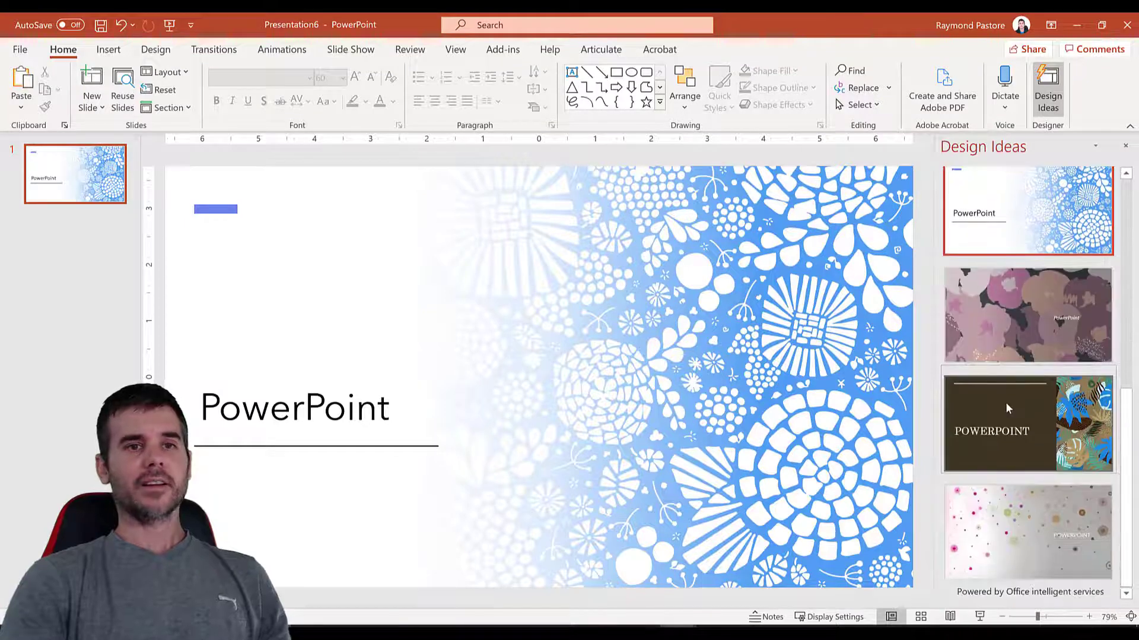
{"action": "left_click", "coordinate": [994, 563]}
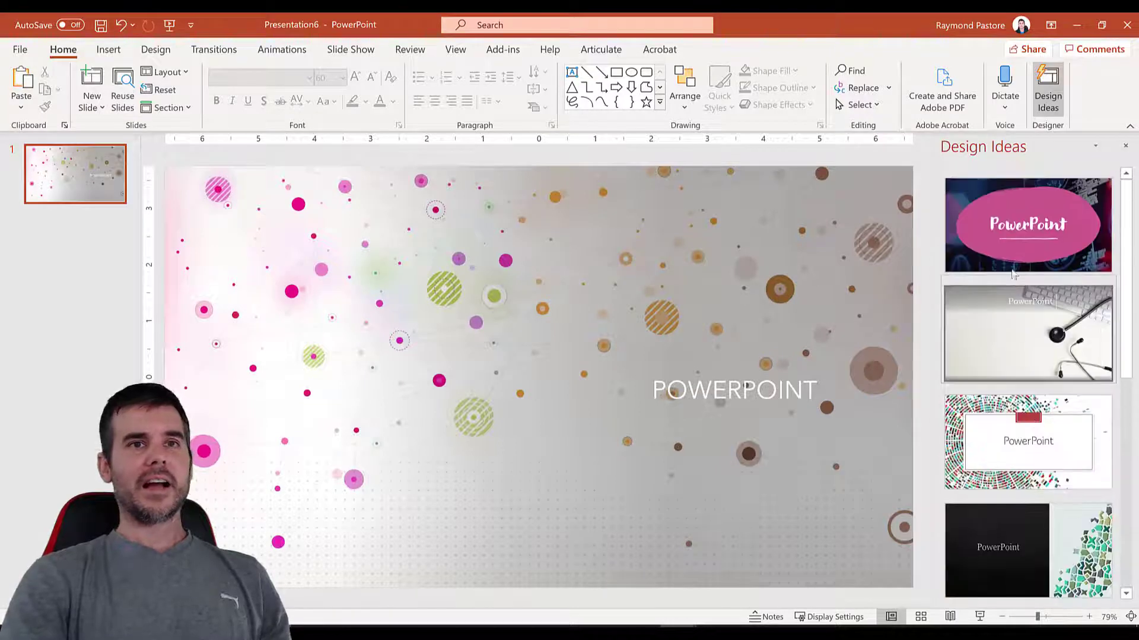
Step: Try the pink ellipse and framed brain-scan designs, settling on the frameless dark brain-scan design
{"action": "left_click", "coordinate": [1017, 254]}
{"action": "left_click", "coordinate": [1044, 86]}
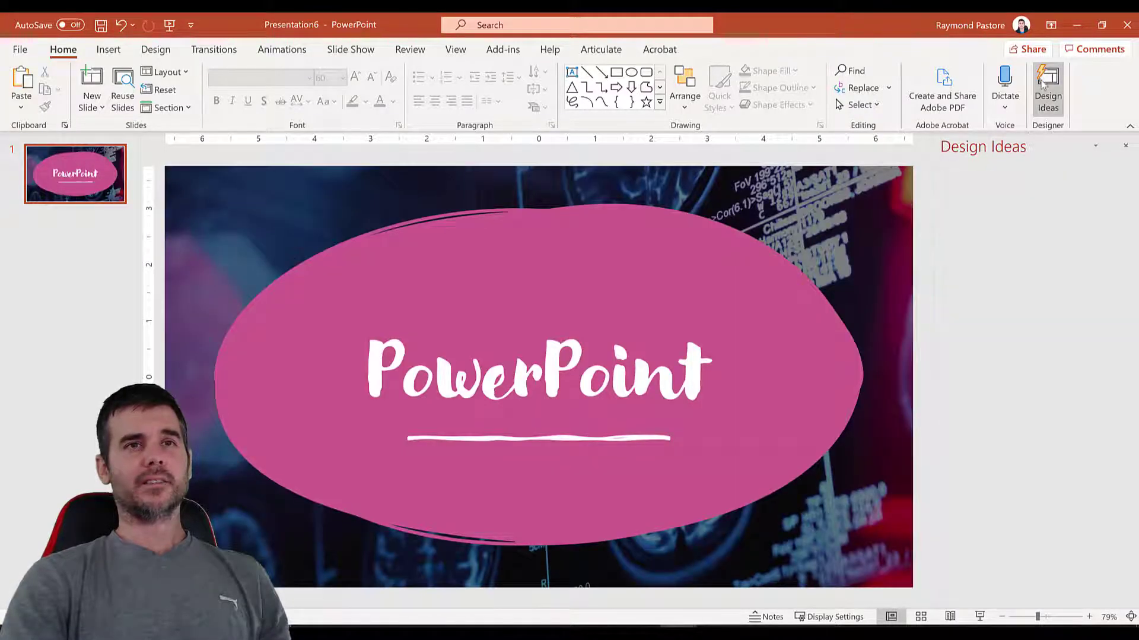
{"action": "left_click", "coordinate": [1044, 86]}
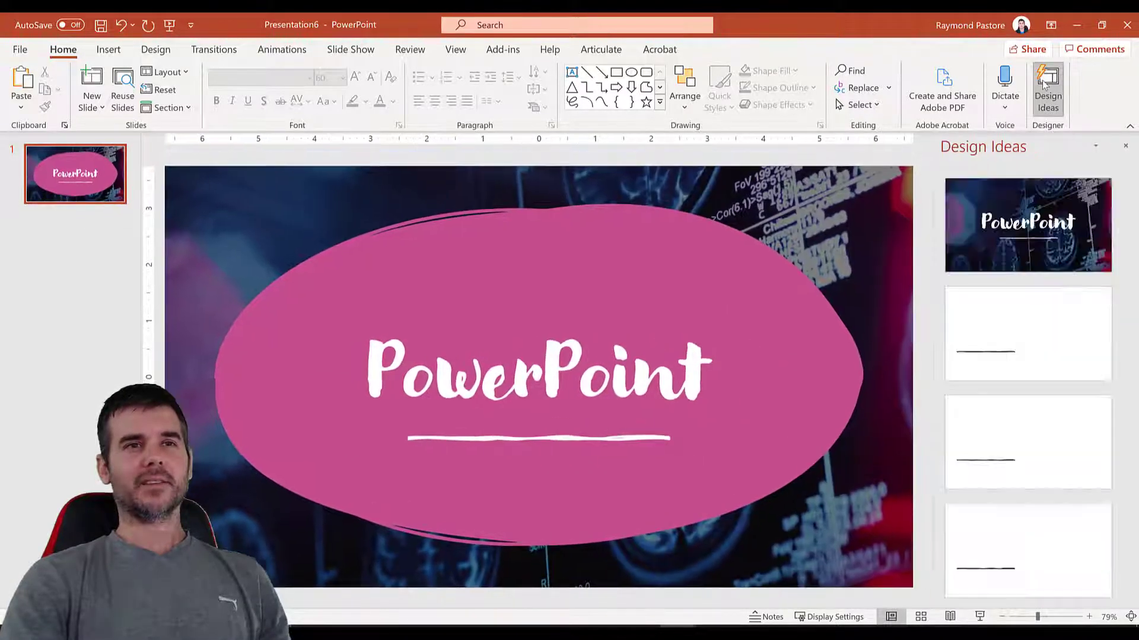
{"action": "left_click", "coordinate": [1027, 353]}
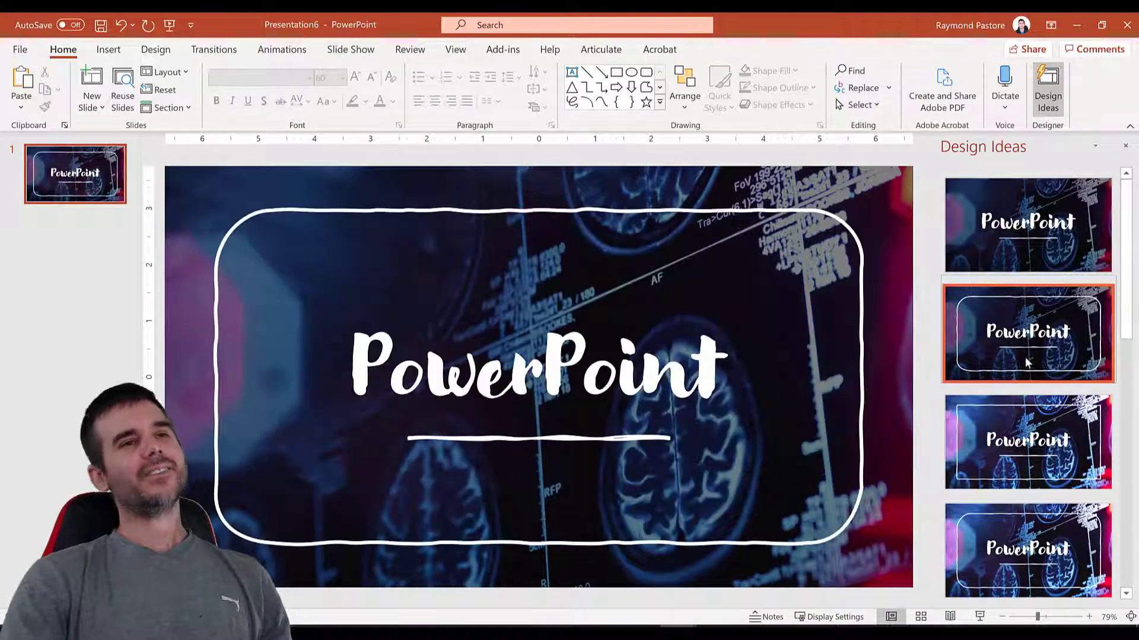
{"action": "scroll", "coordinate": [1028, 349], "scroll_direction": "down", "scroll_amount": 1}
{"action": "scroll", "coordinate": [1027, 349], "scroll_direction": "down", "scroll_amount": 5}
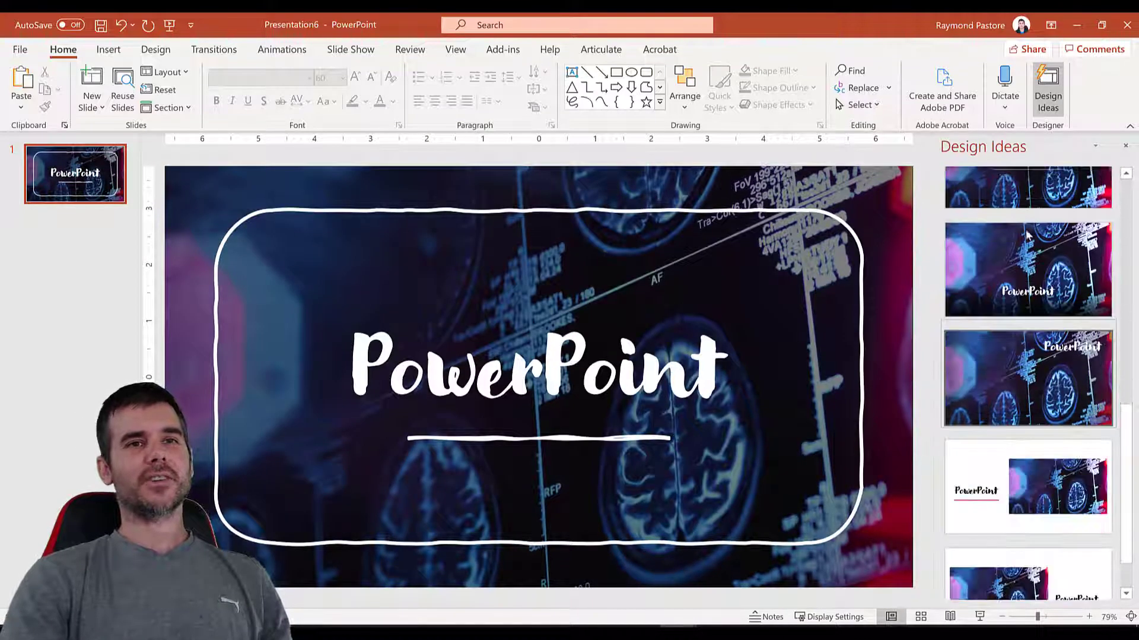
{"action": "left_click", "coordinate": [1028, 300]}
{"action": "scroll", "coordinate": [1028, 300], "scroll_direction": "down", "scroll_amount": 1}
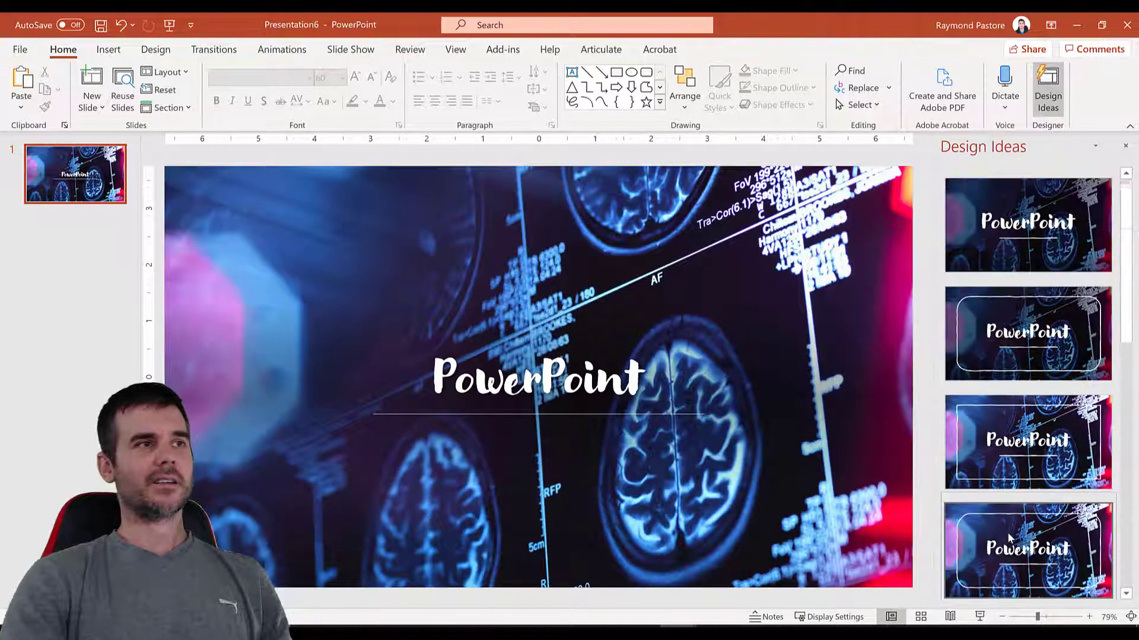
{"action": "left_click", "coordinate": [1060, 89]}
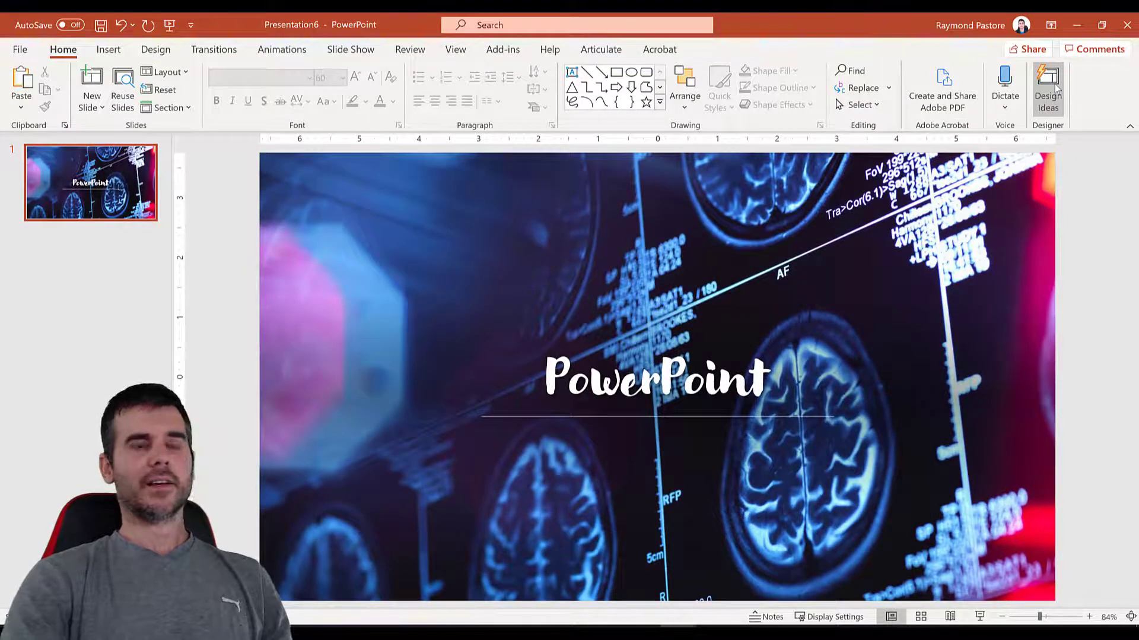
{"action": "left_click", "coordinate": [1056, 87]}
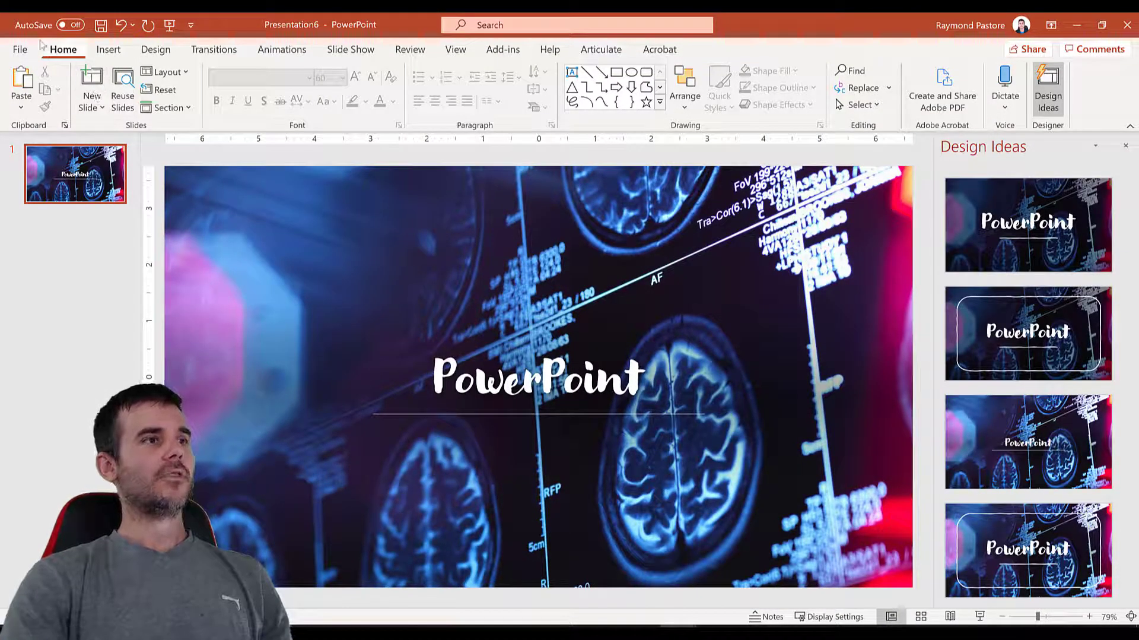
Step: Create another new blank presentation from File > New
{"action": "left_click", "coordinate": [21, 50]}
{"action": "left_click", "coordinate": [52, 118]}
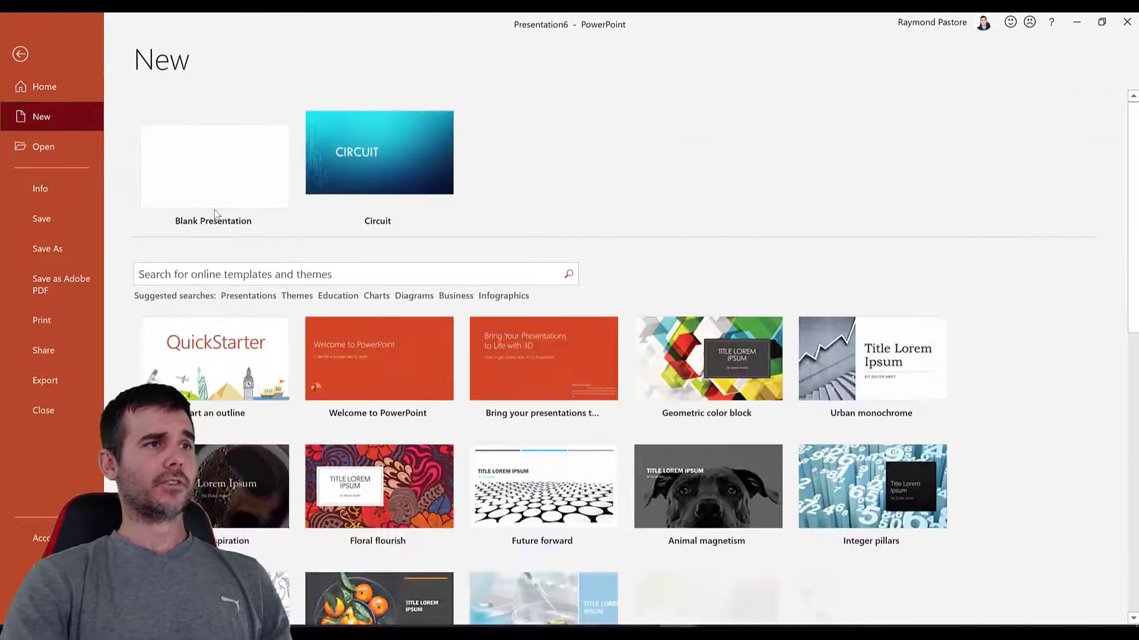
{"action": "left_click", "coordinate": [215, 209]}
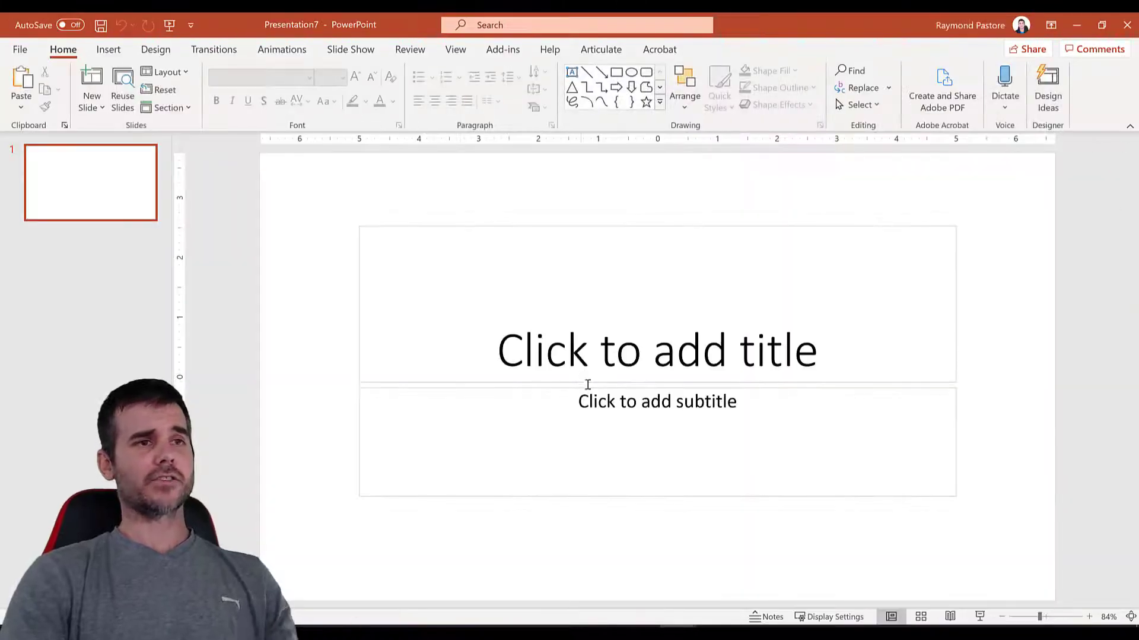
Step: Delete the subtitle placeholder and enter 'Design' as the slide title
{"action": "left_click", "coordinate": [579, 400]}
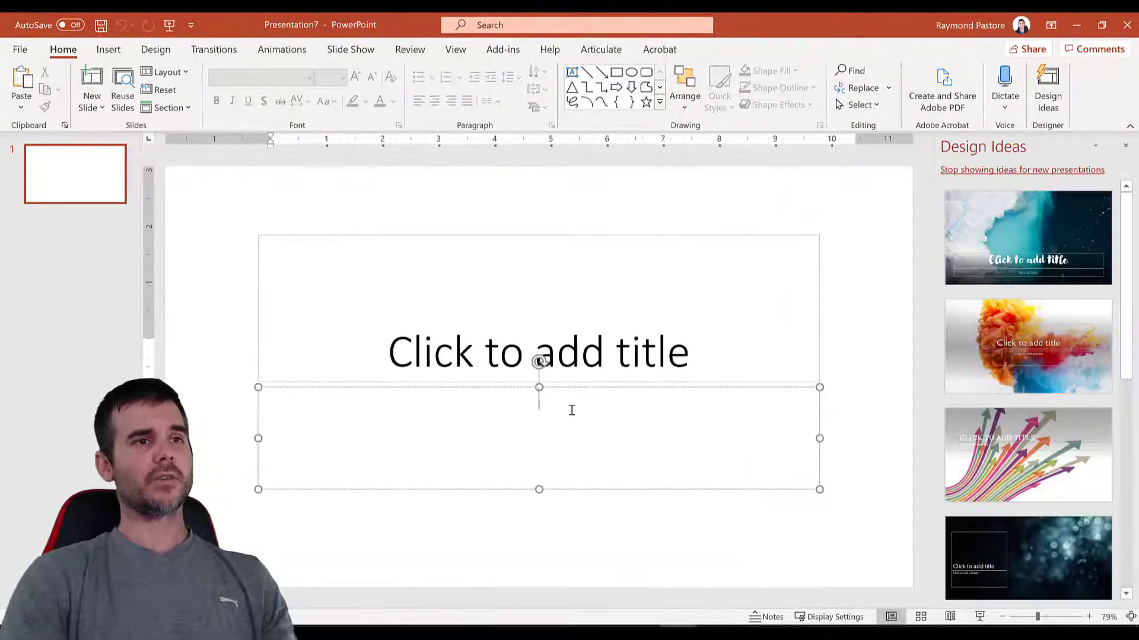
{"action": "left_click", "coordinate": [542, 387]}
{"action": "key", "text": "Delete"}
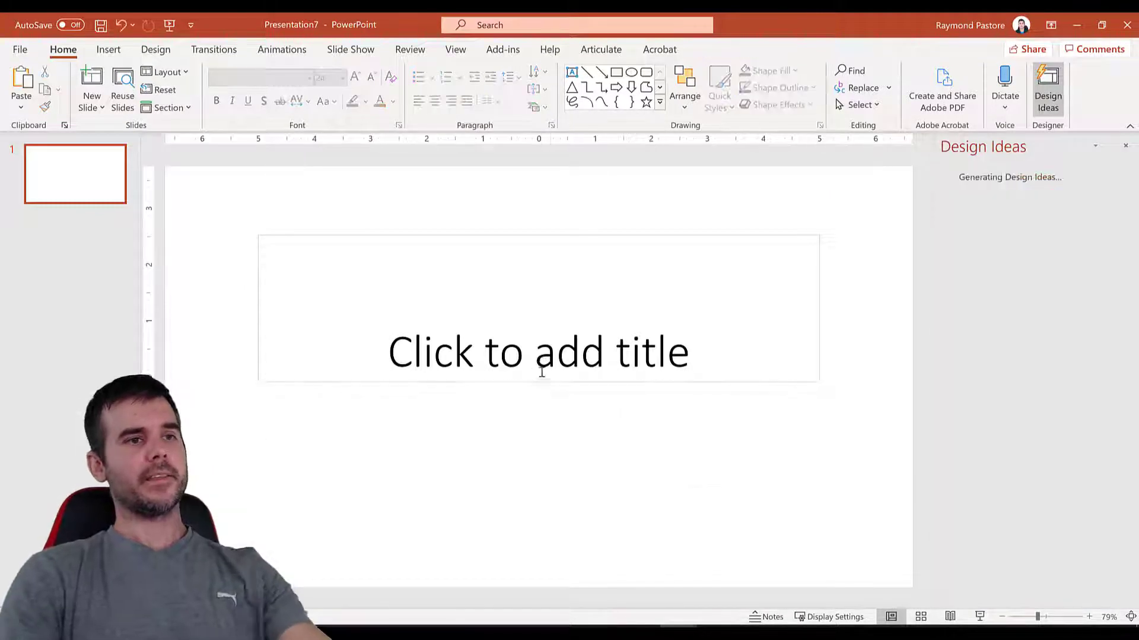
{"action": "left_click", "coordinate": [532, 354]}
{"action": "type", "text": "Design"}
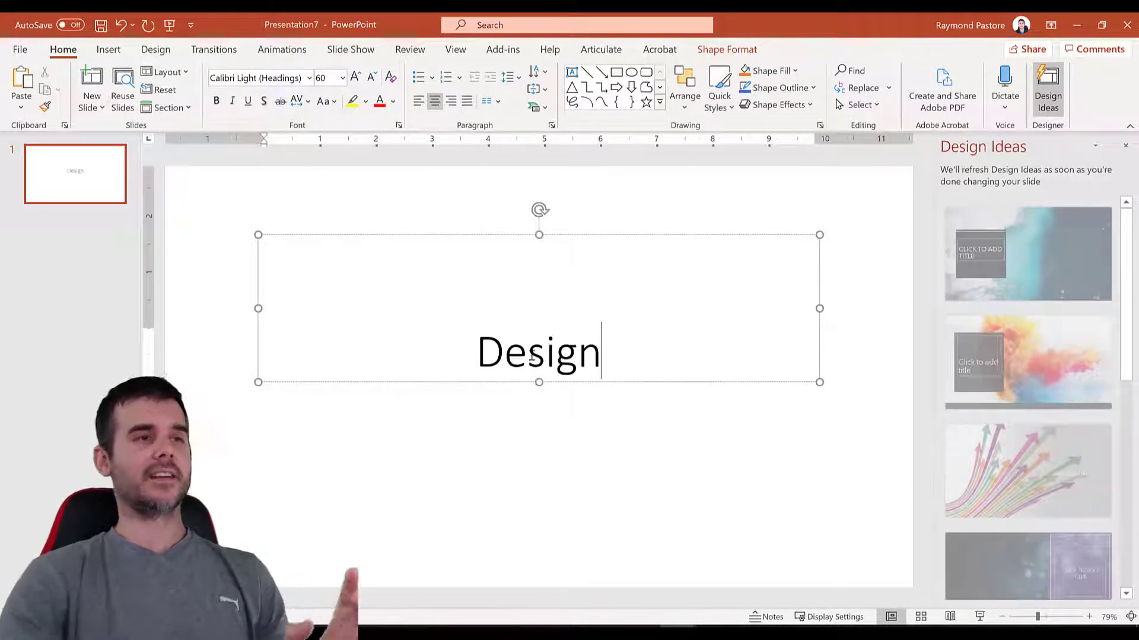
{"action": "left_click", "coordinate": [159, 253]}
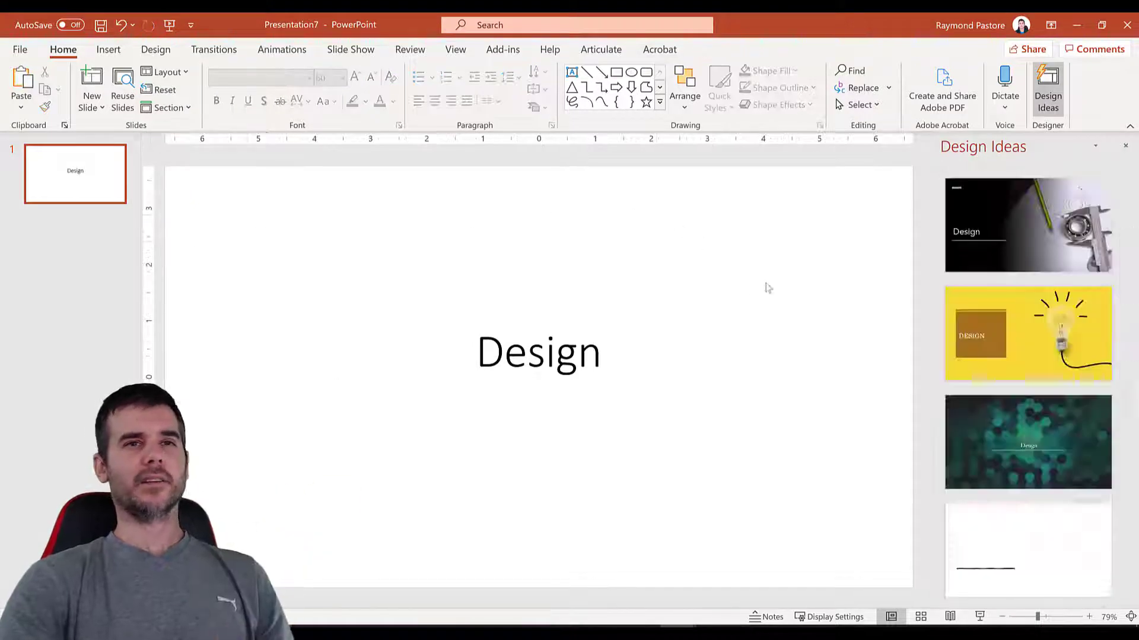
Step: Try the green hexagon design, then apply the yellow light-bulb design
{"action": "scroll", "coordinate": [1026, 345], "scroll_direction": "down", "scroll_amount": 3}
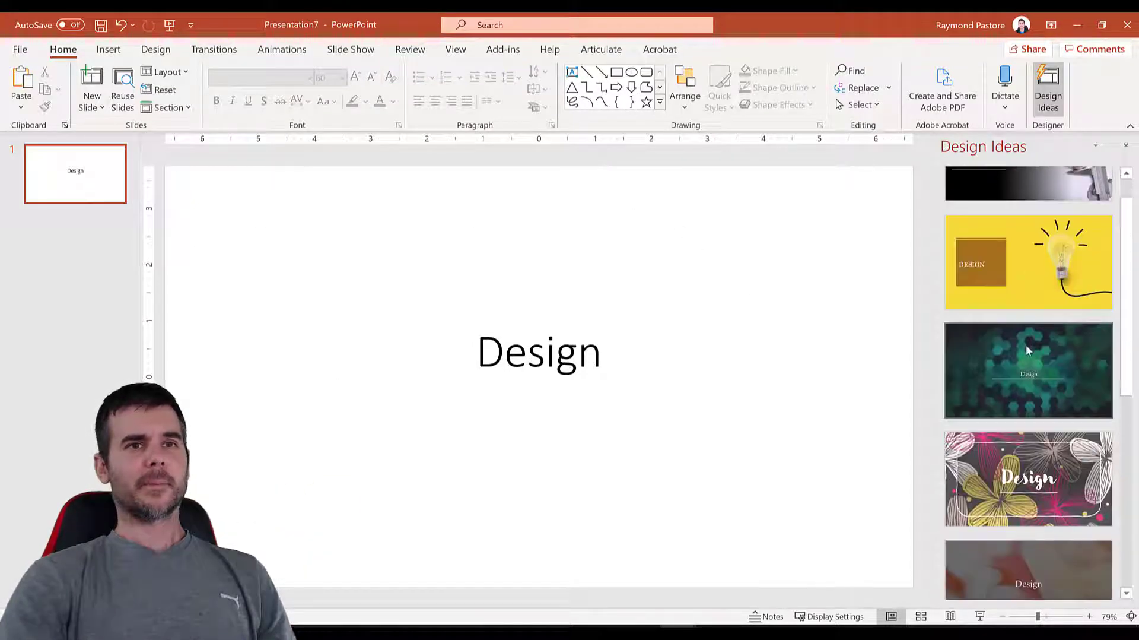
{"action": "scroll", "coordinate": [1027, 345], "scroll_direction": "down", "scroll_amount": 9}
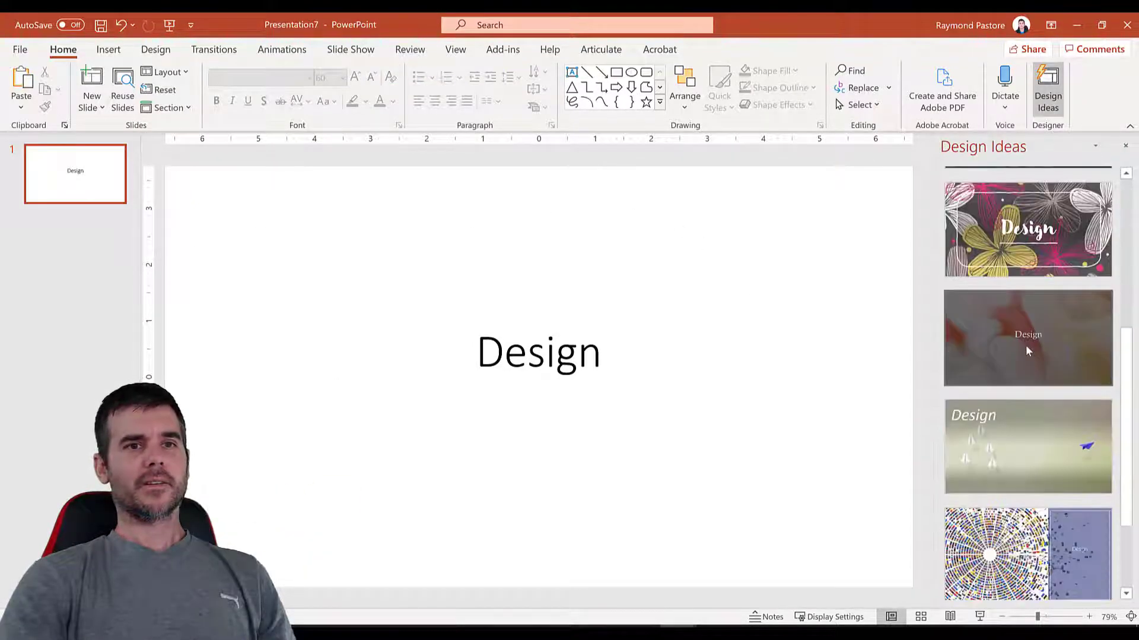
{"action": "scroll", "coordinate": [1026, 345], "scroll_direction": "up", "scroll_amount": 9}
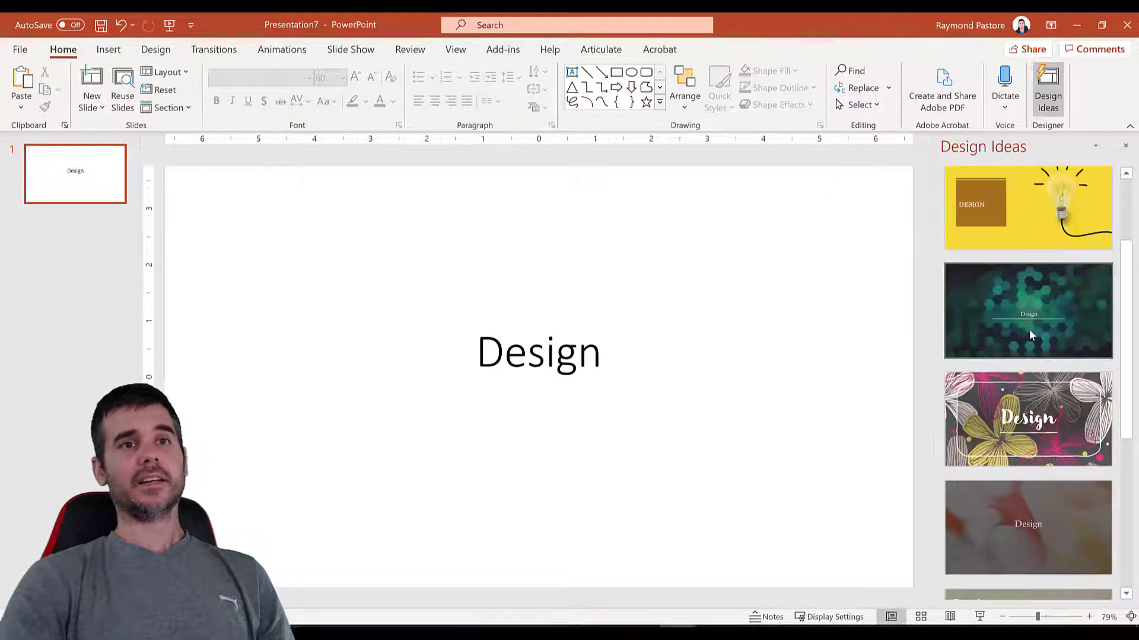
{"action": "left_click", "coordinate": [1030, 328]}
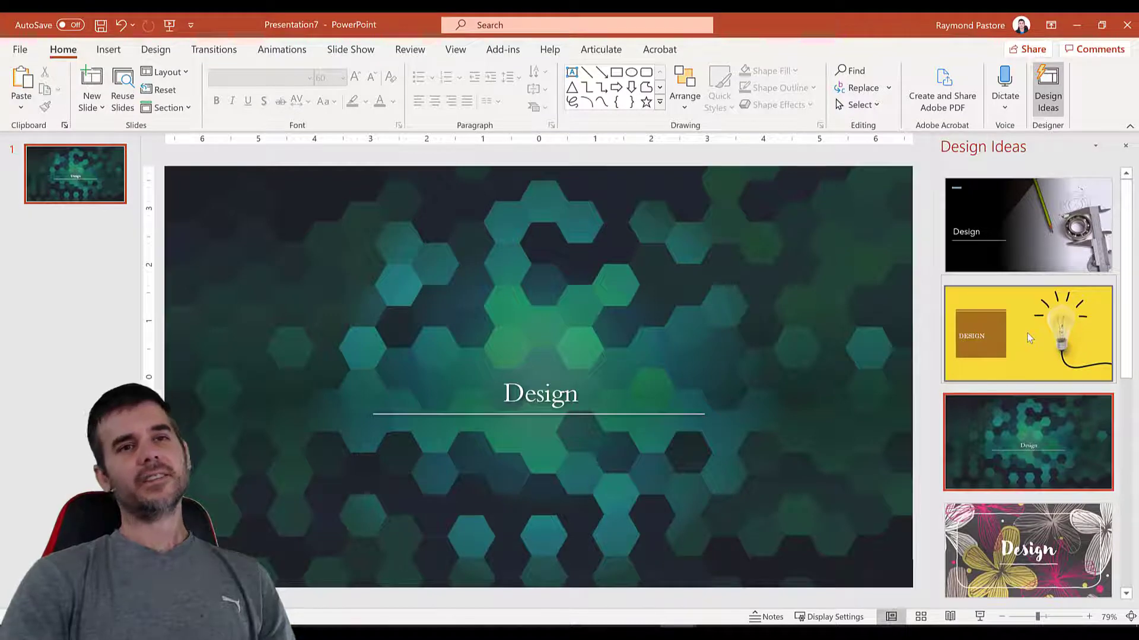
{"action": "left_click", "coordinate": [1028, 332]}
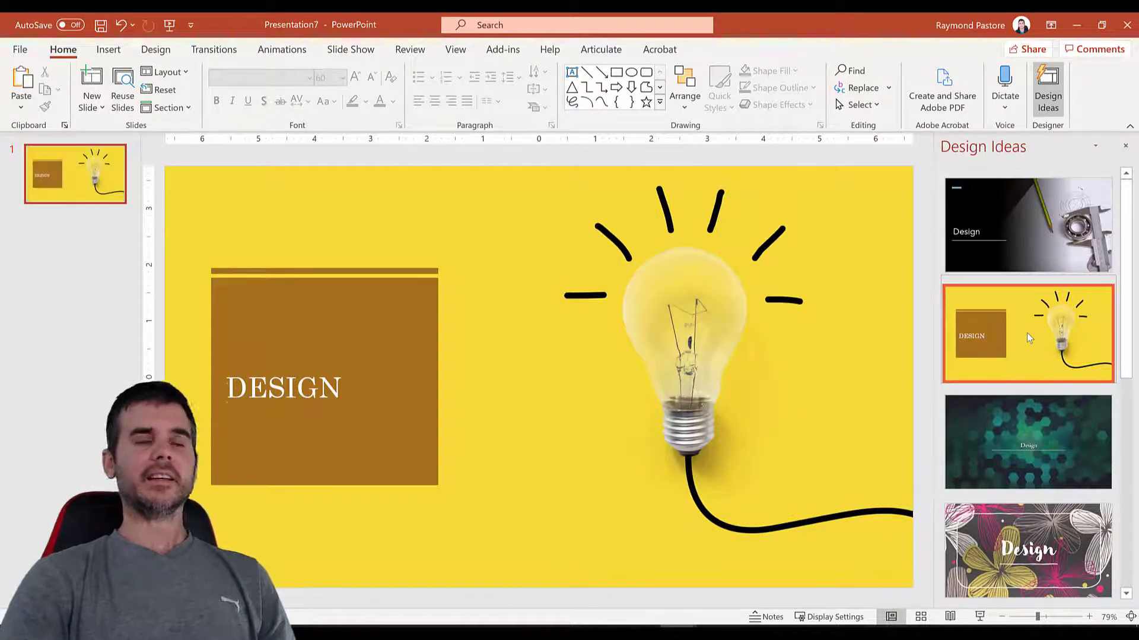
Step: Apply the light-bulb layout with a large white 'DESIGN' title at the top left
{"action": "left_click", "coordinate": [1053, 101]}
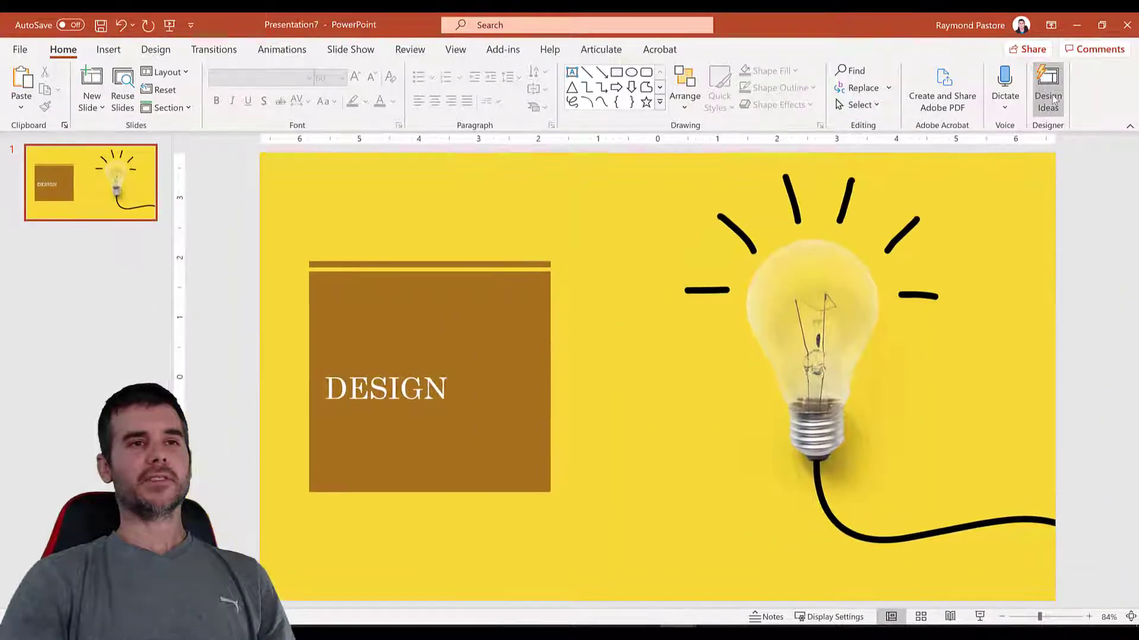
{"action": "left_click", "coordinate": [1053, 101]}
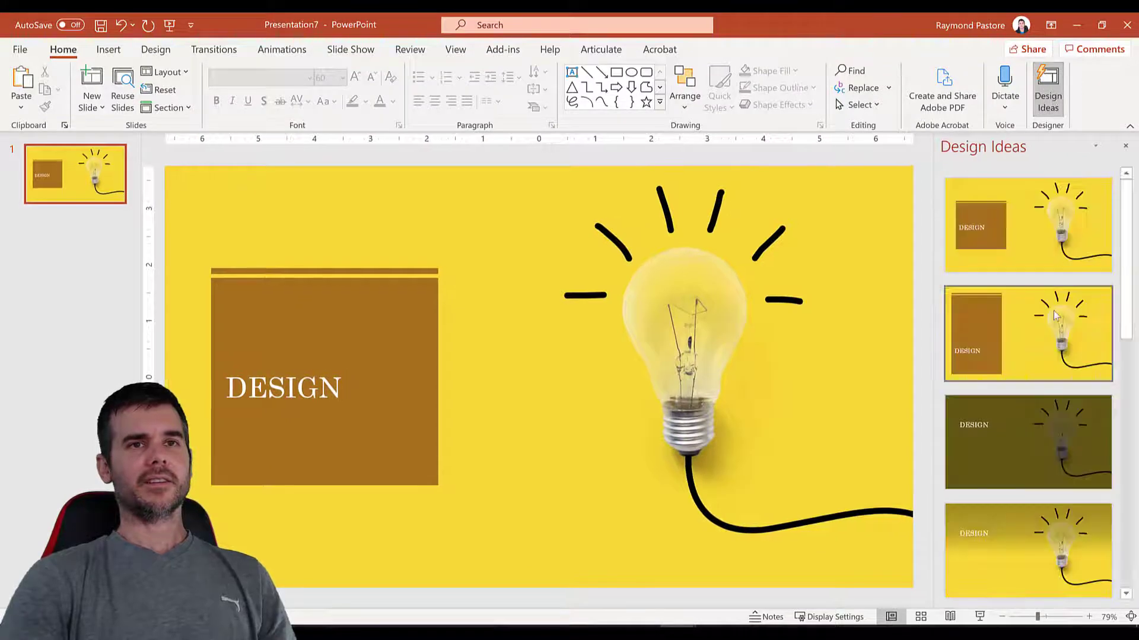
{"action": "scroll", "coordinate": [1055, 314], "scroll_direction": "down", "scroll_amount": 1}
{"action": "scroll", "coordinate": [1055, 315], "scroll_direction": "down", "scroll_amount": 4}
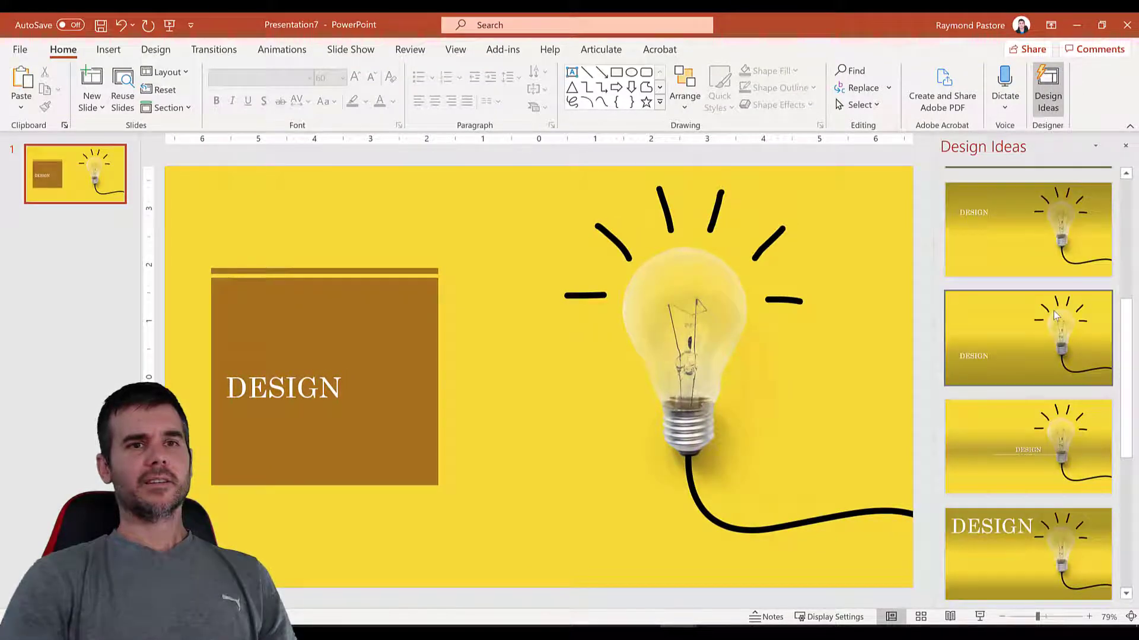
{"action": "scroll", "coordinate": [1056, 314], "scroll_direction": "down", "scroll_amount": 2}
{"action": "left_click", "coordinate": [1028, 549]}
{"action": "left_click", "coordinate": [1021, 440]}
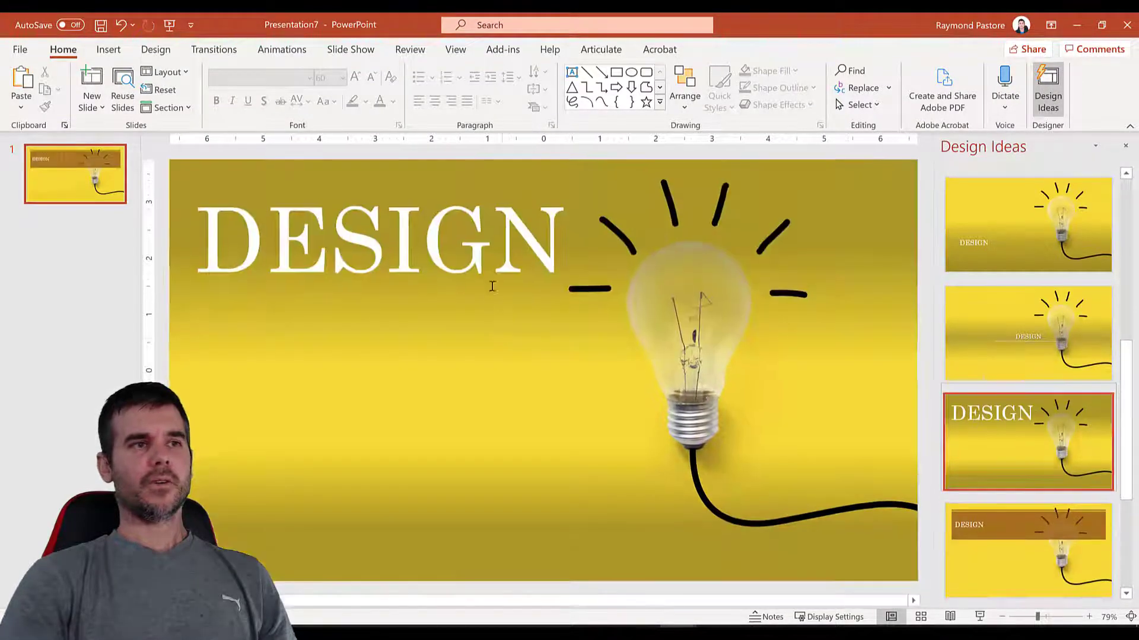
{"action": "left_click", "coordinate": [491, 272]}
{"action": "double_click", "coordinate": [490, 271]}
{"action": "left_click", "coordinate": [643, 488]}
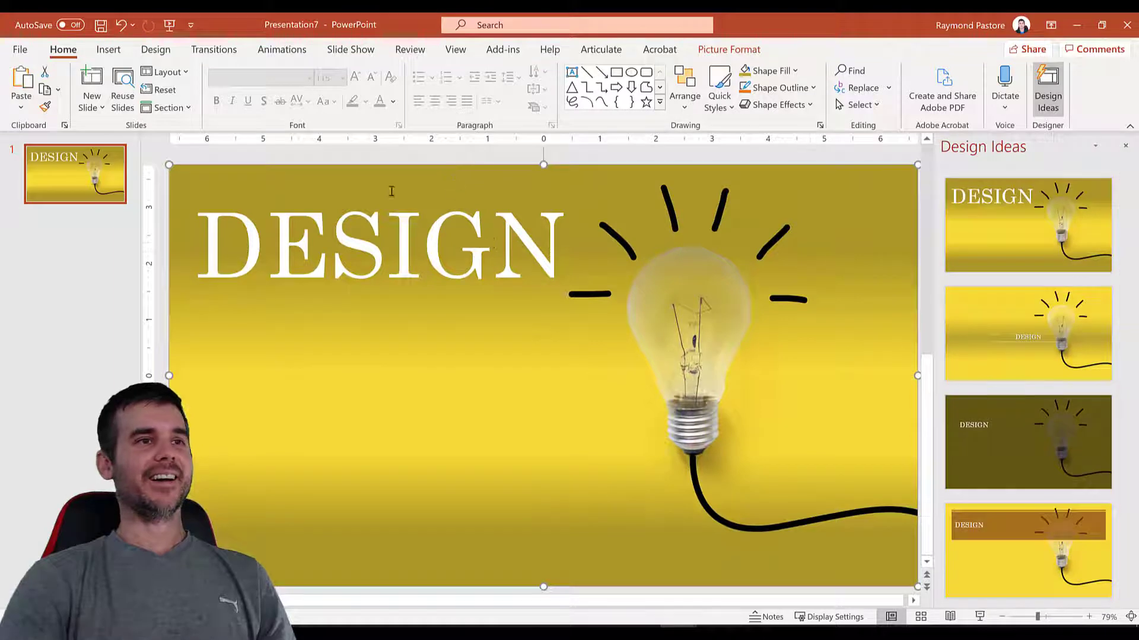
Step: Delete the 'DESIGN' title text and refresh the Design Ideas for the empty slide
{"action": "left_click_drag", "start_coordinate": [543, 247], "coordinate": [176, 243]}
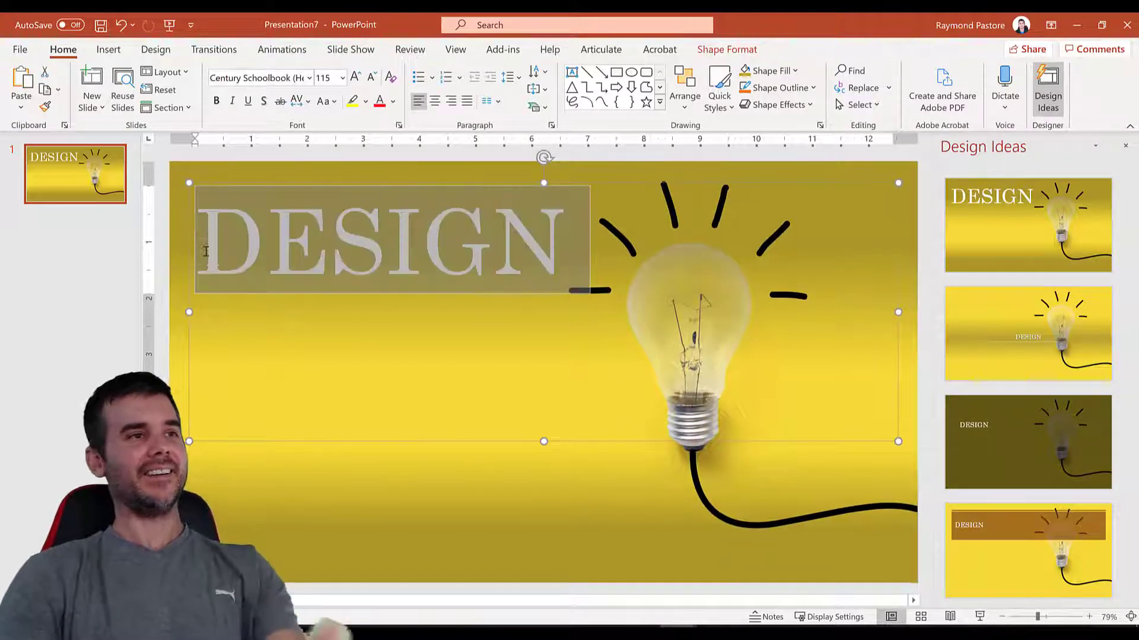
{"action": "key", "text": "Delete"}
{"action": "left_click", "coordinate": [172, 264]}
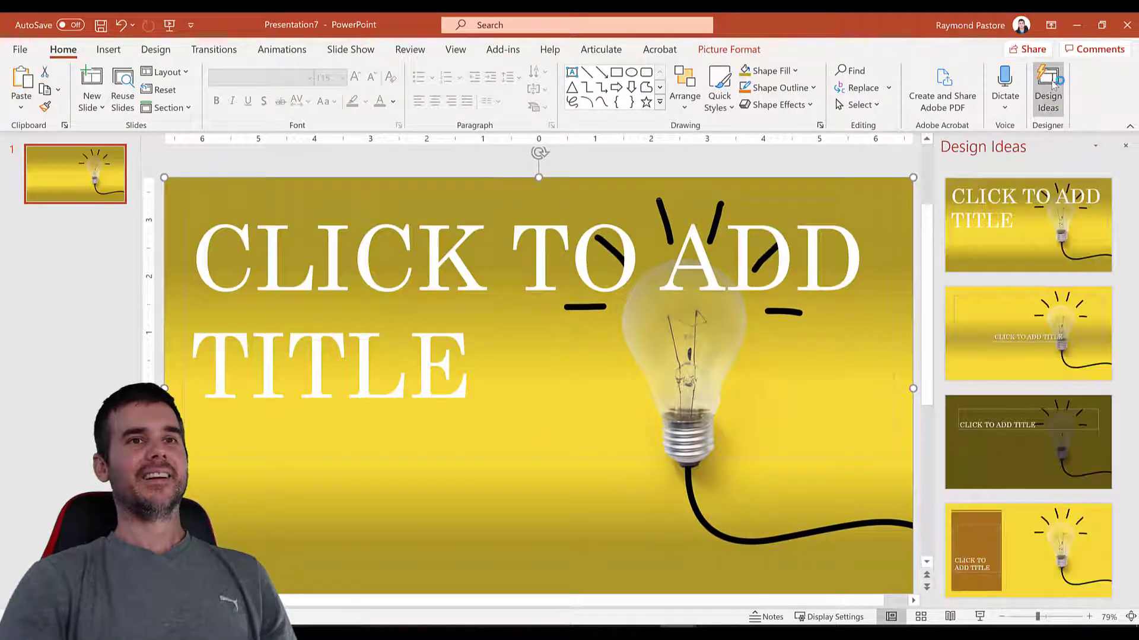
{"action": "left_click", "coordinate": [1049, 89]}
{"action": "left_click", "coordinate": [1048, 89]}
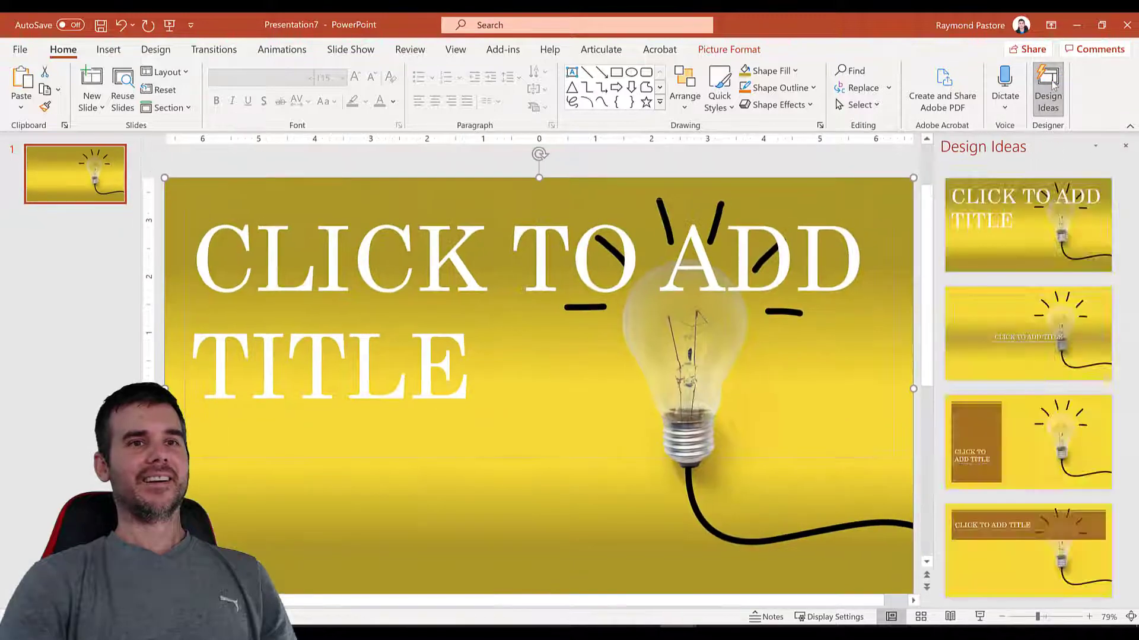
Step: Retype 'DESIGN' as the title and regenerate the Design Ideas suggestions
{"action": "left_click", "coordinate": [415, 371]}
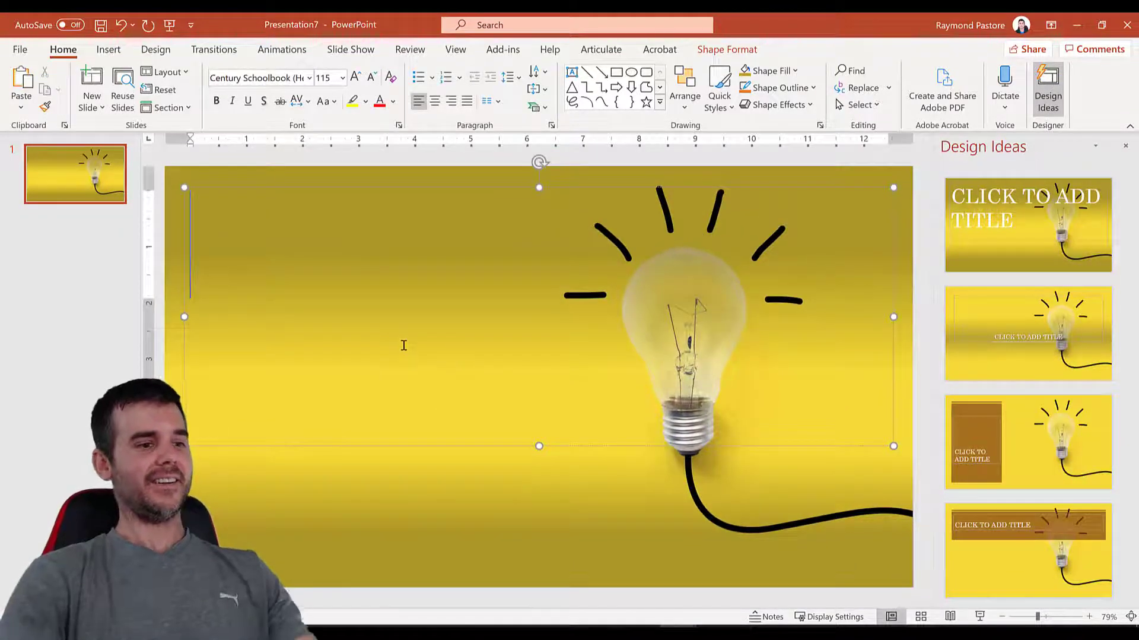
{"action": "type", "text": "DESIGN"}
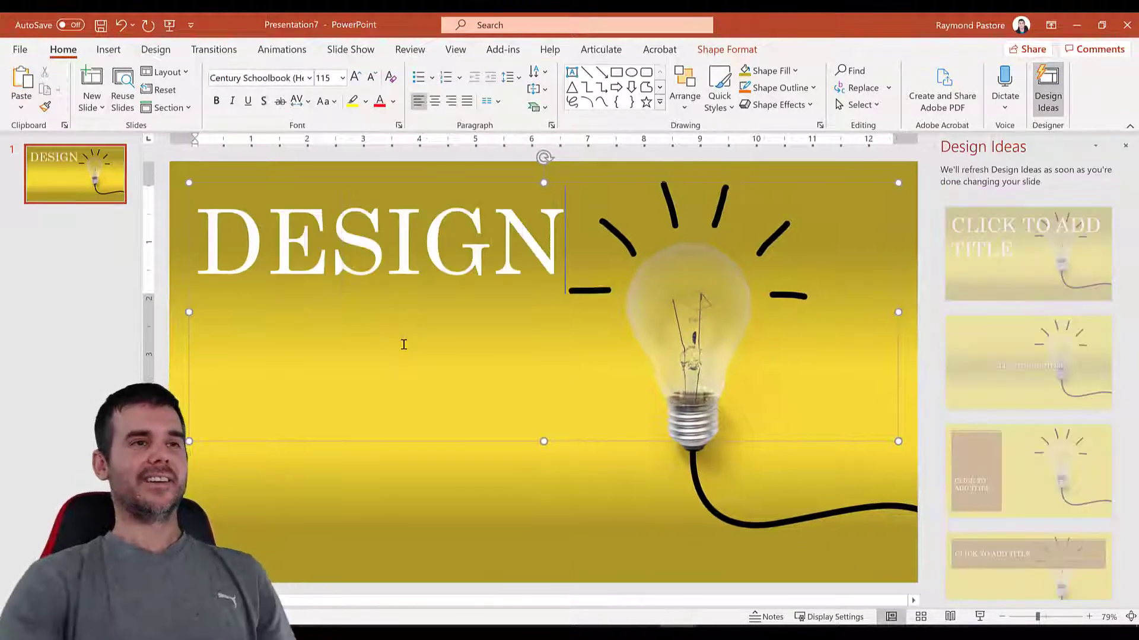
{"action": "left_click", "coordinate": [1038, 98]}
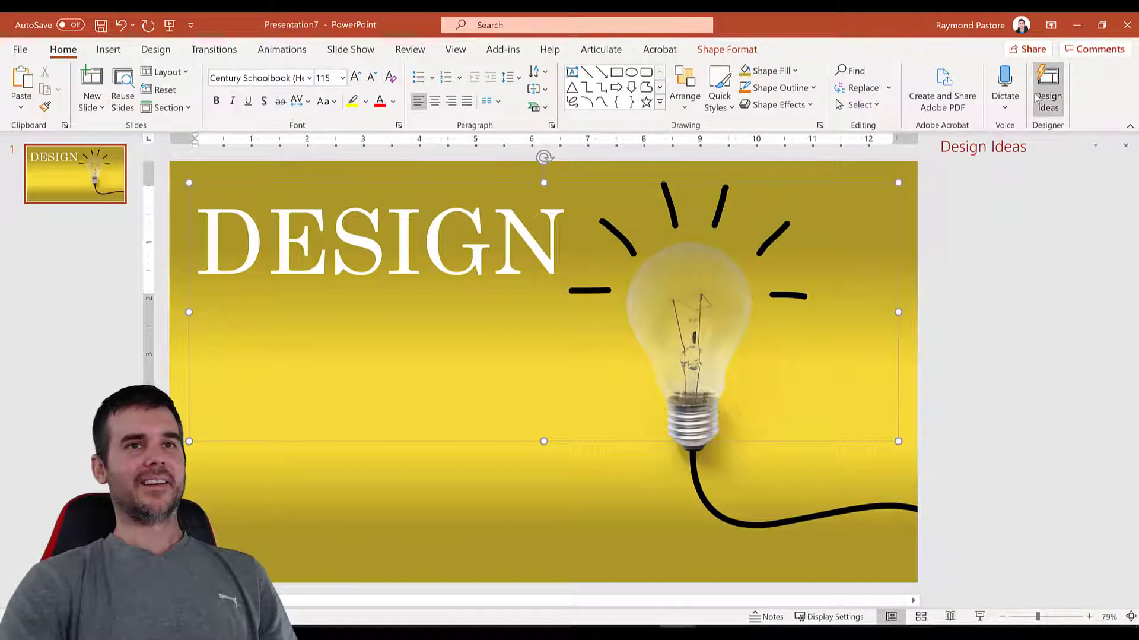
{"action": "left_click", "coordinate": [1038, 98]}
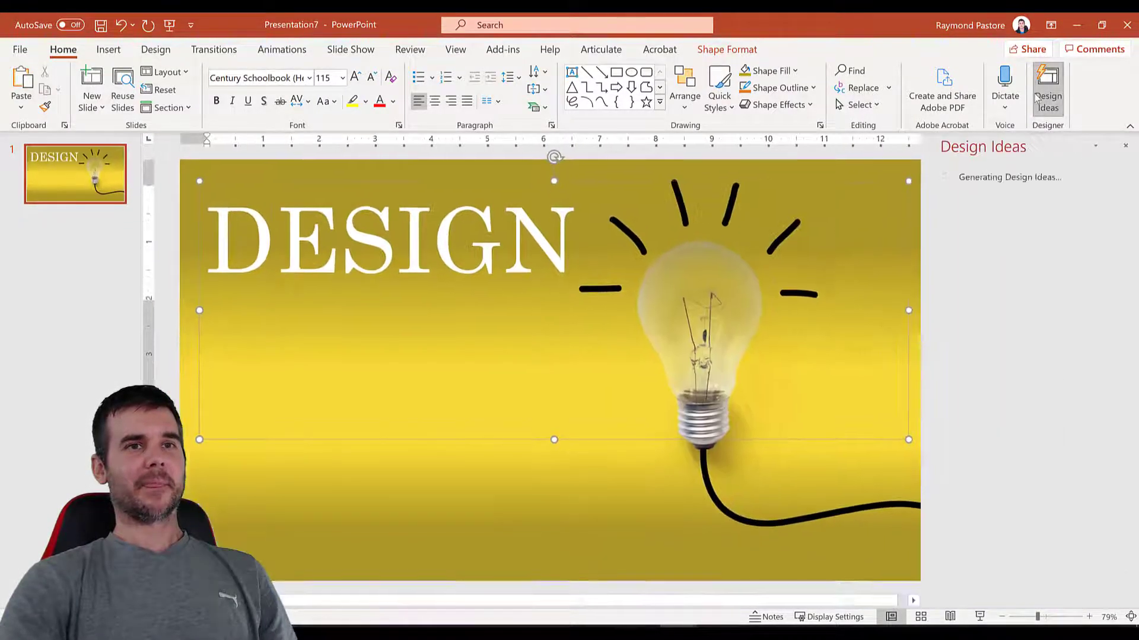
{"action": "scroll", "coordinate": [1050, 320], "scroll_direction": "down", "scroll_amount": 10}
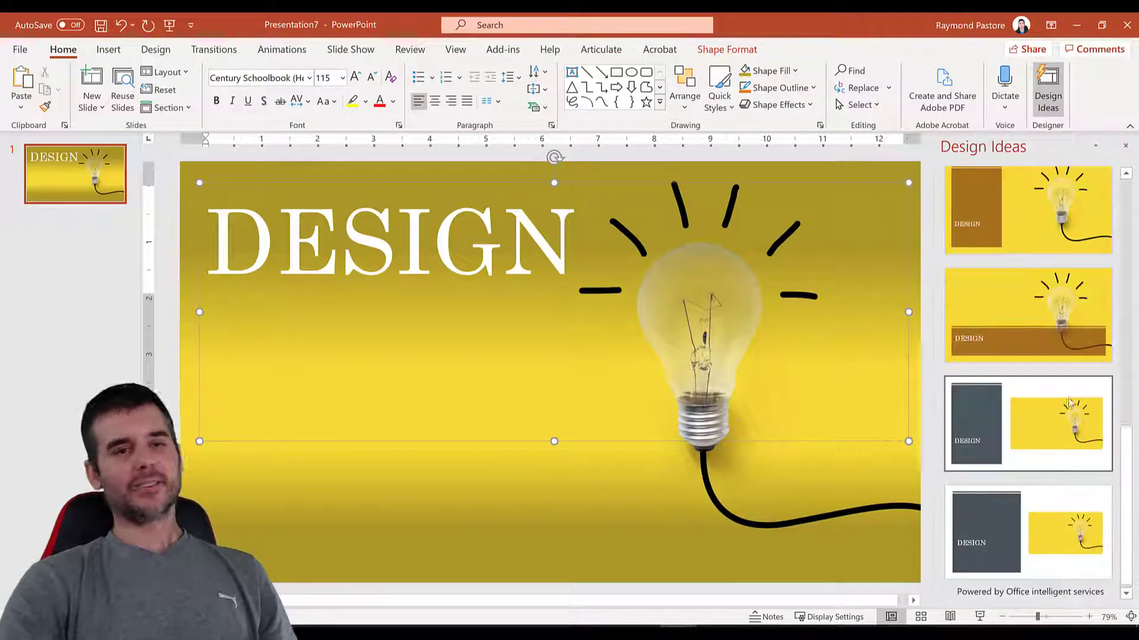
Step: Create a new blank presentation and title its first slide 'Design'
{"action": "left_click", "coordinate": [22, 49]}
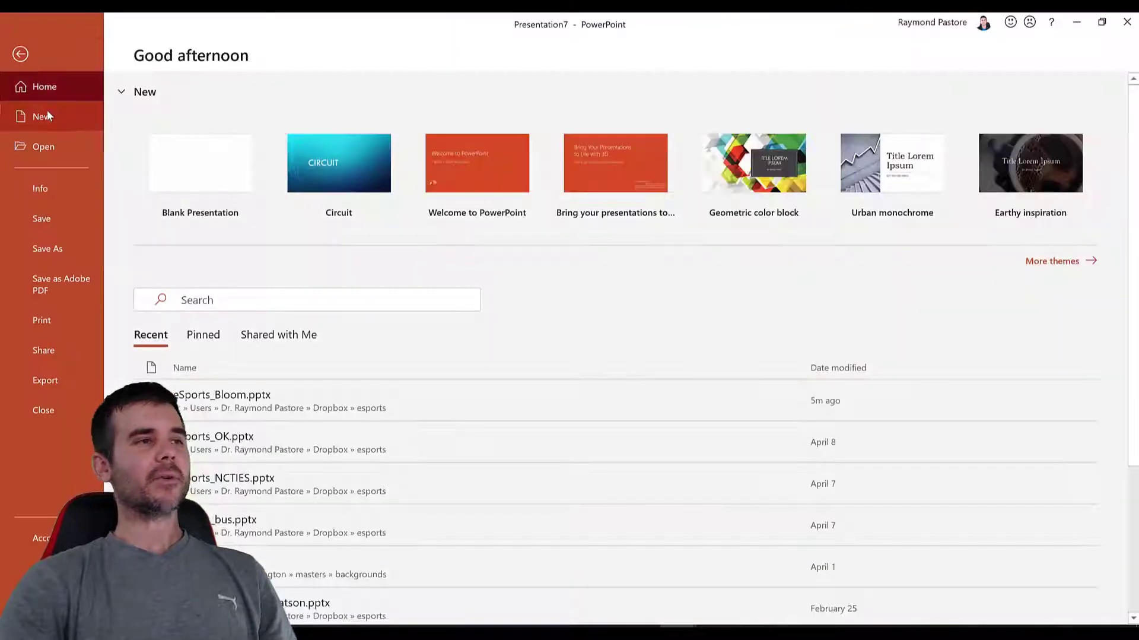
{"action": "left_click", "coordinate": [42, 116]}
{"action": "left_click", "coordinate": [249, 157]}
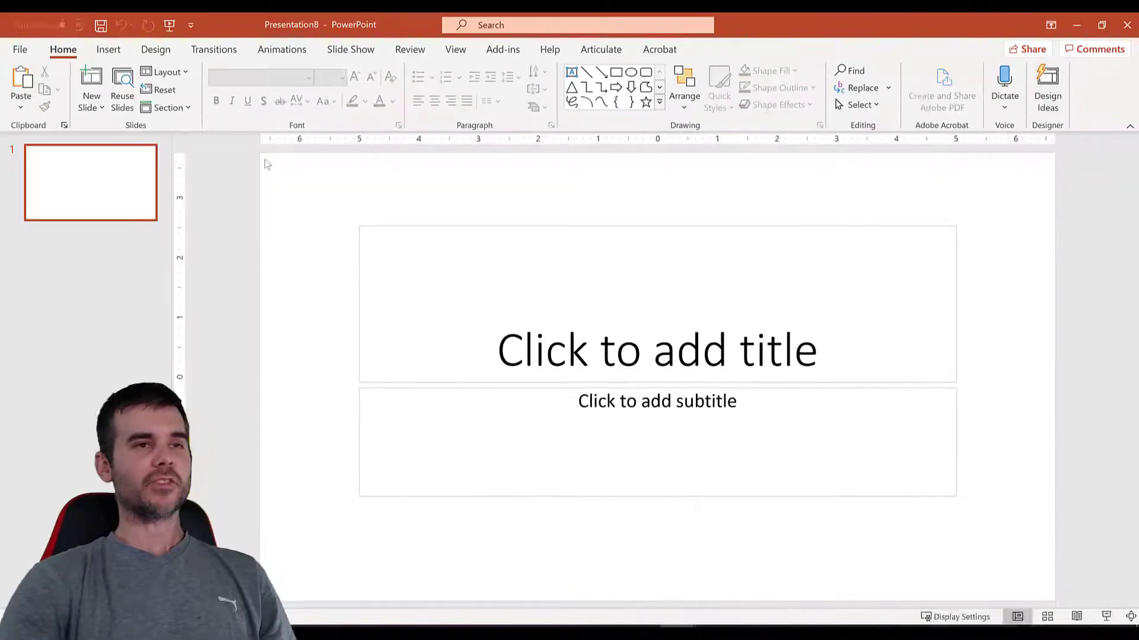
{"action": "left_click", "coordinate": [581, 356]}
{"action": "type", "text": "De"}
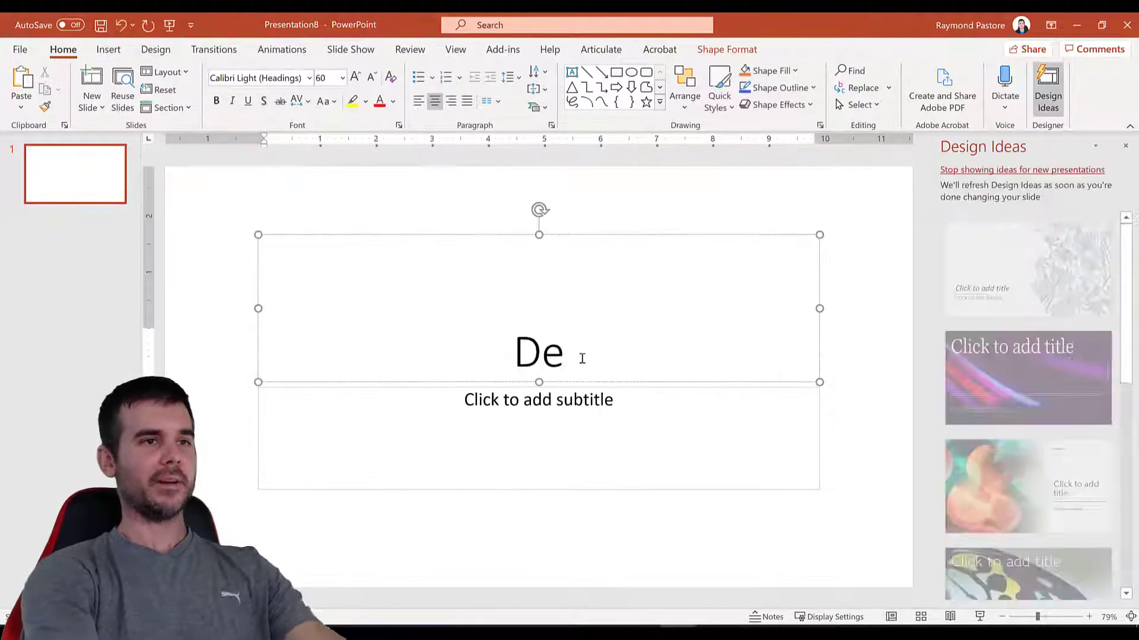
{"action": "type", "text": "sign"}
Step: Delete the empty subtitle placeholder from the title slide
{"action": "left_click", "coordinate": [595, 400]}
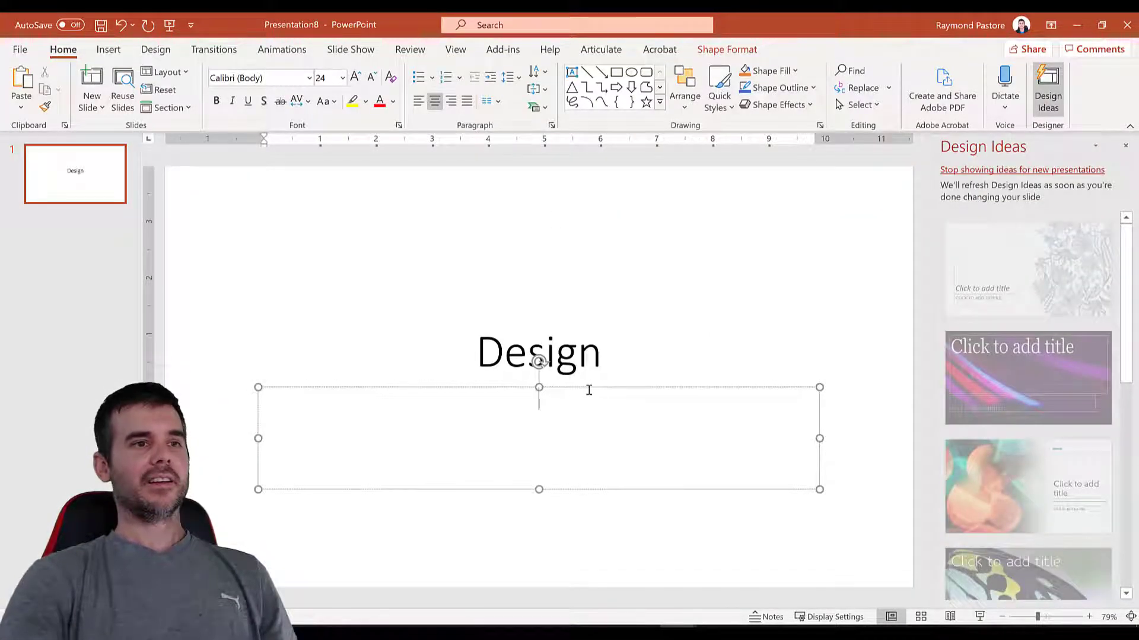
{"action": "left_click", "coordinate": [587, 386]}
{"action": "key", "text": "Delete"}
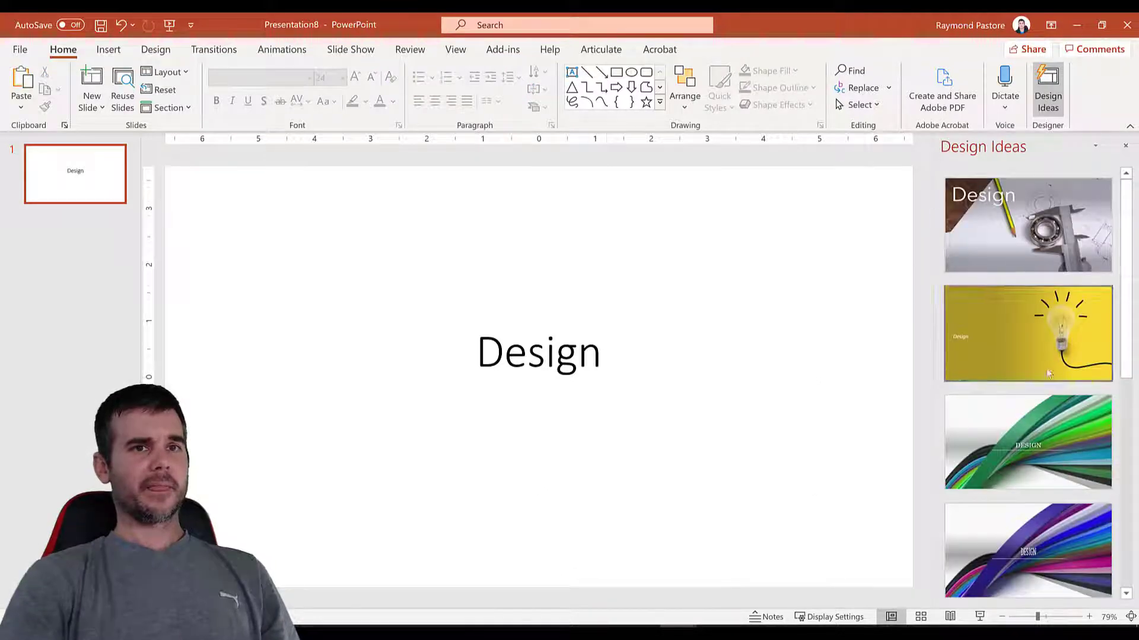
Step: Browse the Design Ideas and apply the purple rainbow-ribbon design
{"action": "scroll", "coordinate": [1034, 376], "scroll_direction": "down", "scroll_amount": 5}
{"action": "scroll", "coordinate": [1017, 401], "scroll_direction": "down", "scroll_amount": 3}
{"action": "scroll", "coordinate": [1021, 405], "scroll_direction": "up", "scroll_amount": 2}
{"action": "scroll", "coordinate": [1023, 410], "scroll_direction": "up", "scroll_amount": 2}
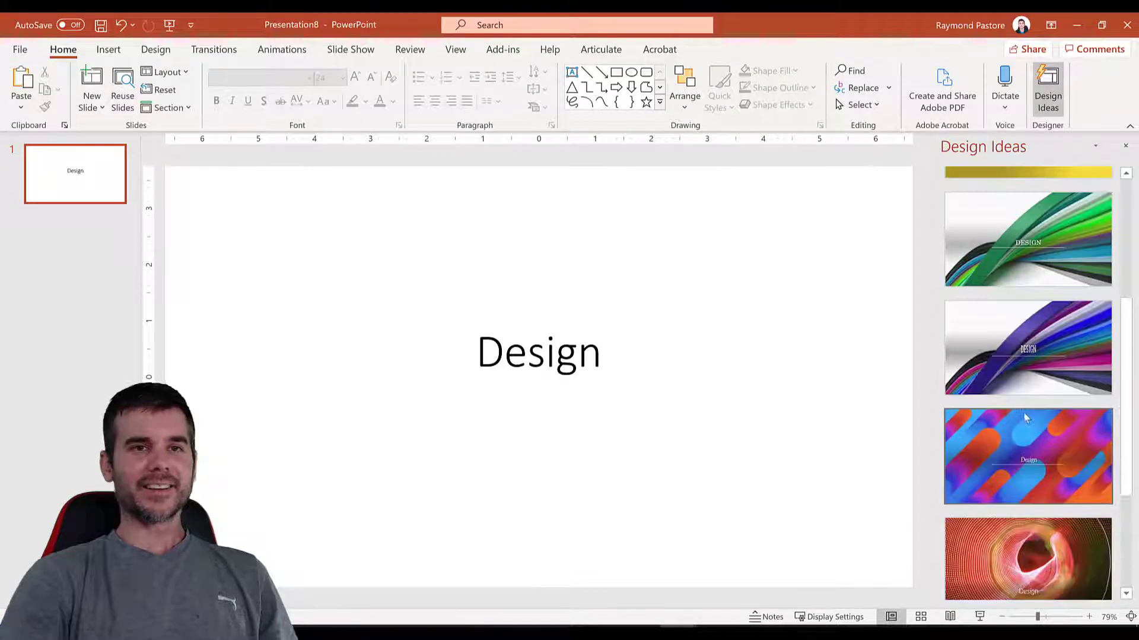
{"action": "scroll", "coordinate": [1026, 415], "scroll_direction": "up", "scroll_amount": 3}
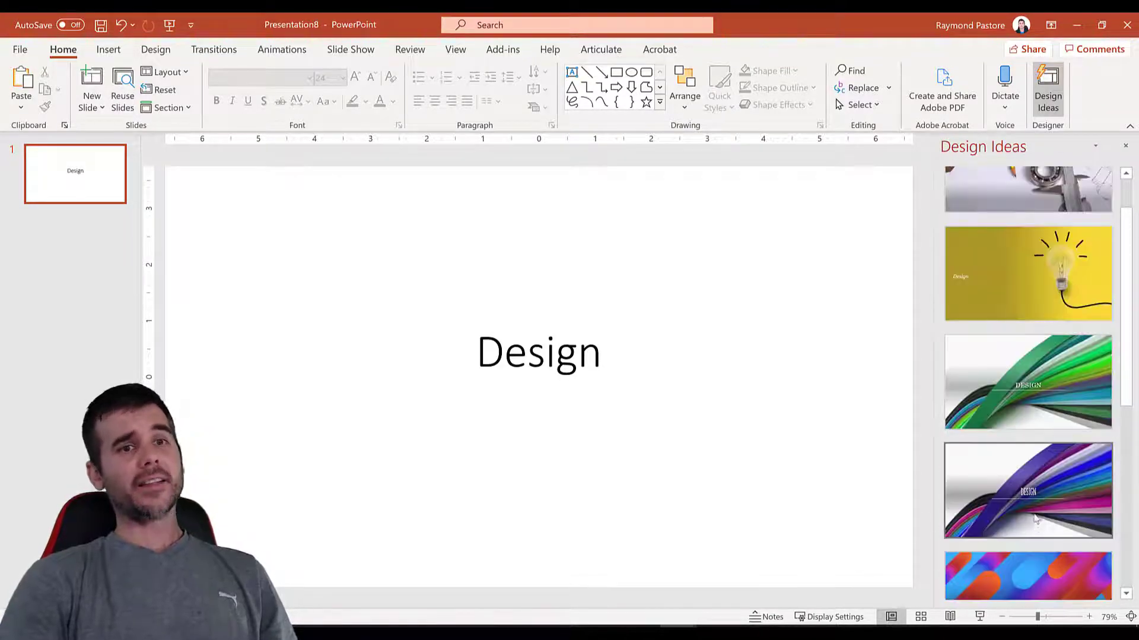
{"action": "scroll", "coordinate": [1031, 508], "scroll_direction": "down", "scroll_amount": 2}
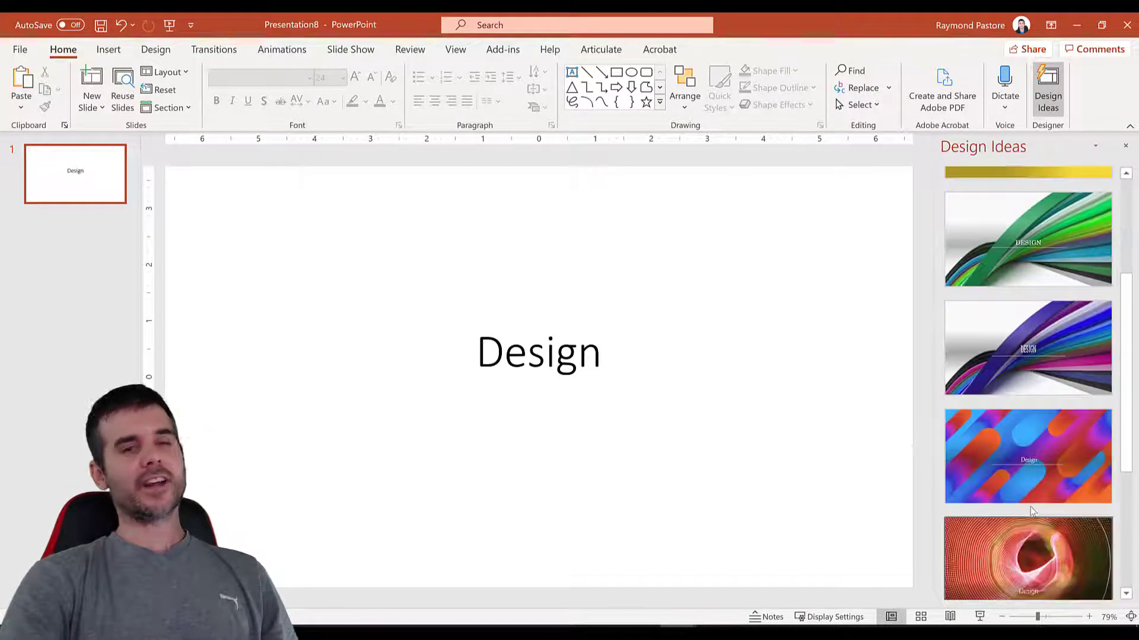
{"action": "scroll", "coordinate": [1024, 464], "scroll_direction": "down", "scroll_amount": 1}
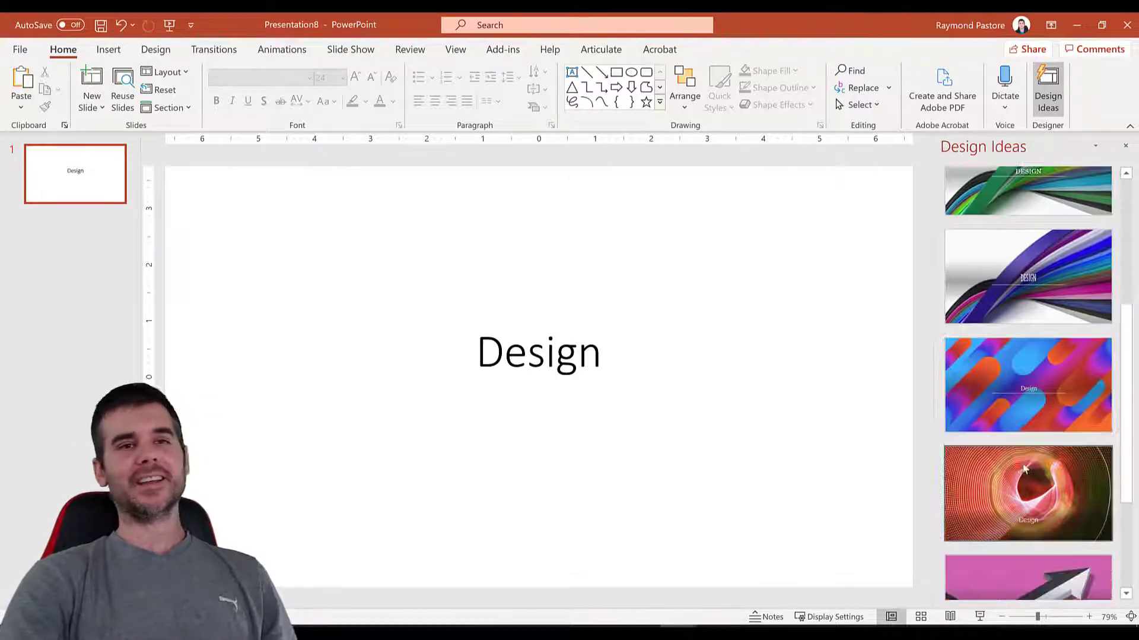
{"action": "scroll", "coordinate": [1024, 463], "scroll_direction": "up", "scroll_amount": 2}
{"action": "scroll", "coordinate": [1024, 465], "scroll_direction": "down", "scroll_amount": 2}
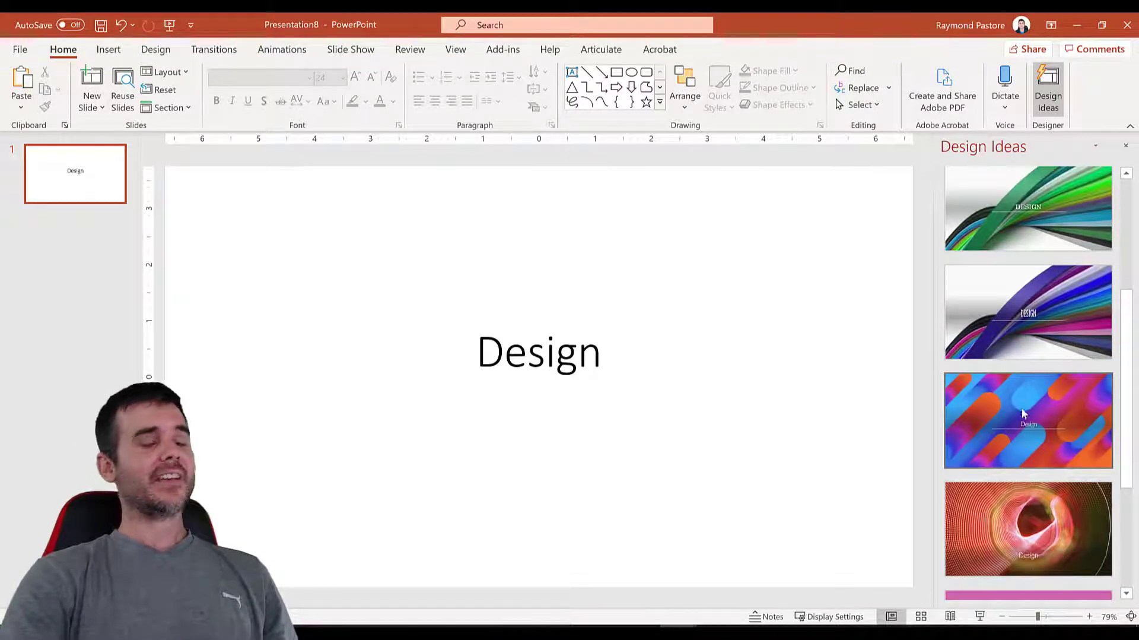
{"action": "scroll", "coordinate": [1021, 410], "scroll_direction": "down", "scroll_amount": 2}
{"action": "scroll", "coordinate": [1022, 411], "scroll_direction": "down", "scroll_amount": 1}
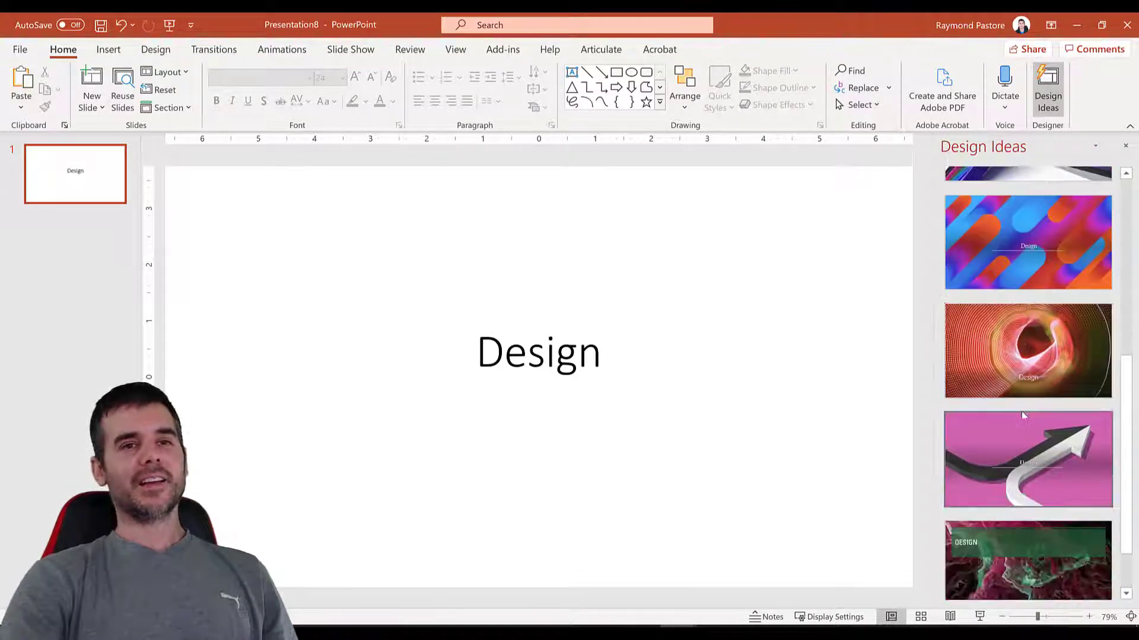
{"action": "scroll", "coordinate": [1022, 411], "scroll_direction": "down", "scroll_amount": 1}
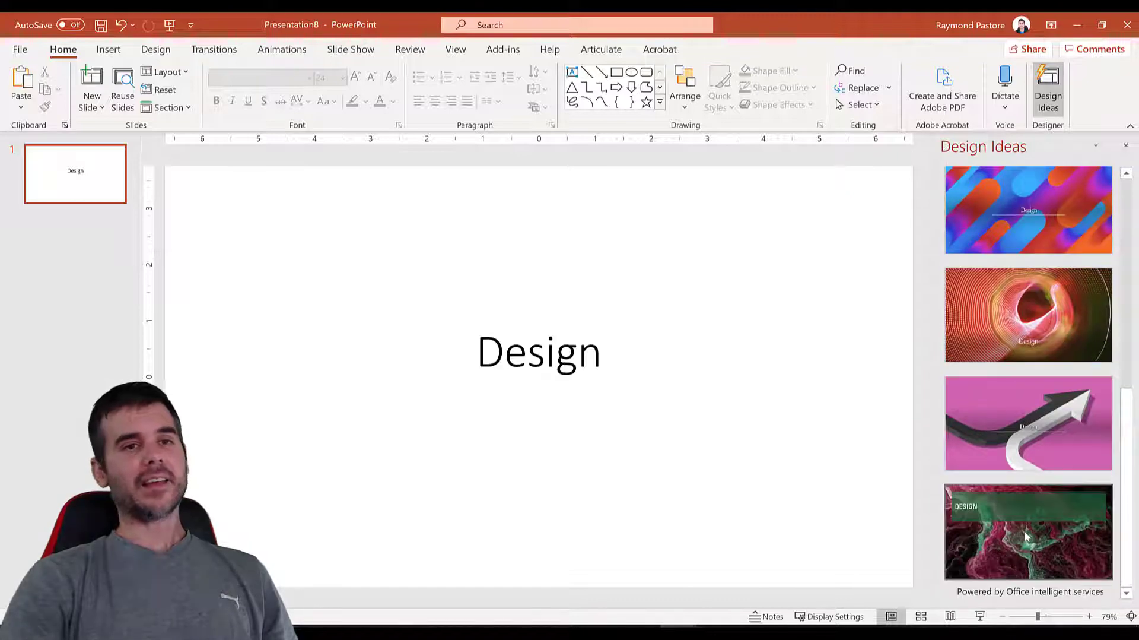
{"action": "scroll", "coordinate": [1025, 532], "scroll_direction": "up", "scroll_amount": 7}
{"action": "scroll", "coordinate": [1024, 531], "scroll_direction": "down", "scroll_amount": 3}
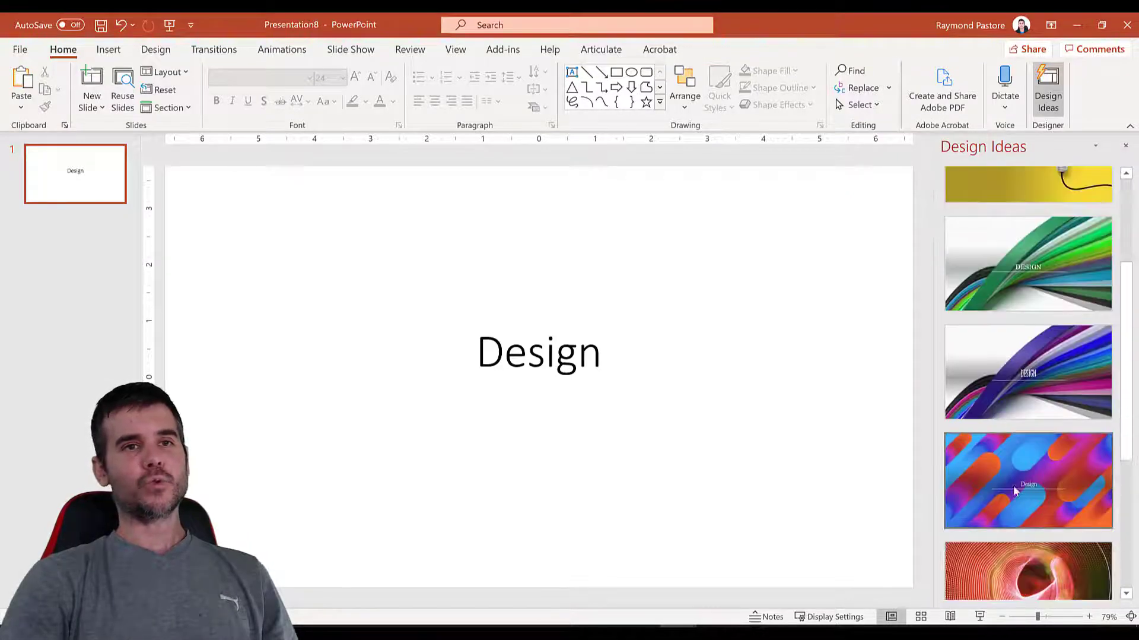
{"action": "scroll", "coordinate": [1020, 262], "scroll_direction": "down", "scroll_amount": 3}
{"action": "scroll", "coordinate": [1024, 238], "scroll_direction": "up", "scroll_amount": 1}
{"action": "left_click", "coordinate": [1027, 201]}
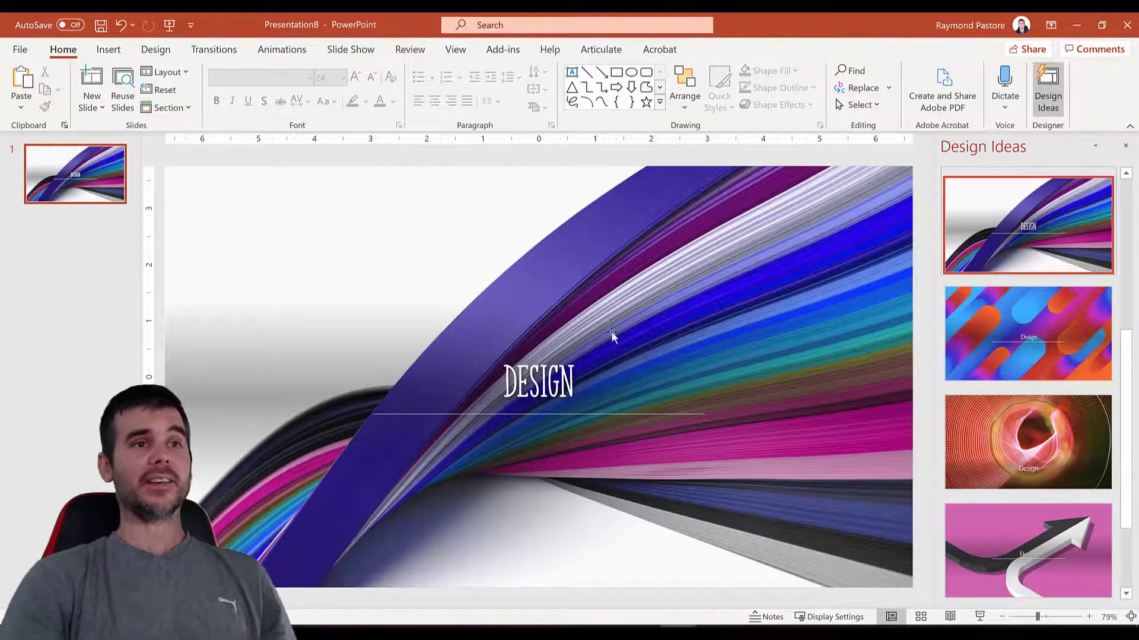
Step: Extend the title to read 'DESIGN IDEAS IN PPT'
{"action": "left_click", "coordinate": [560, 384]}
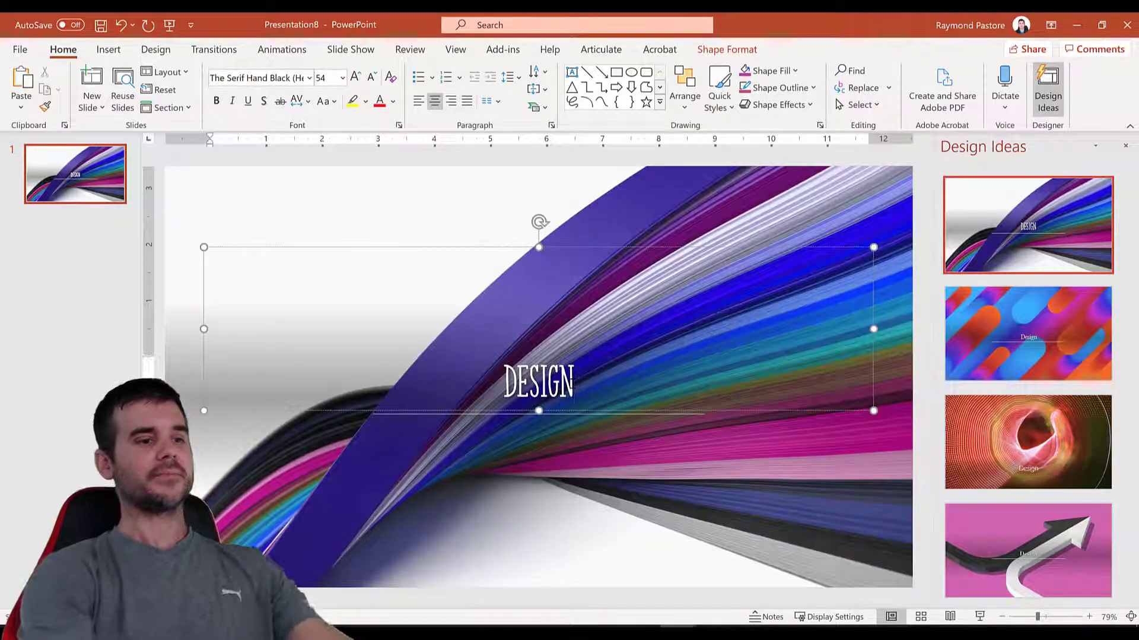
{"action": "type", "text": "I"}
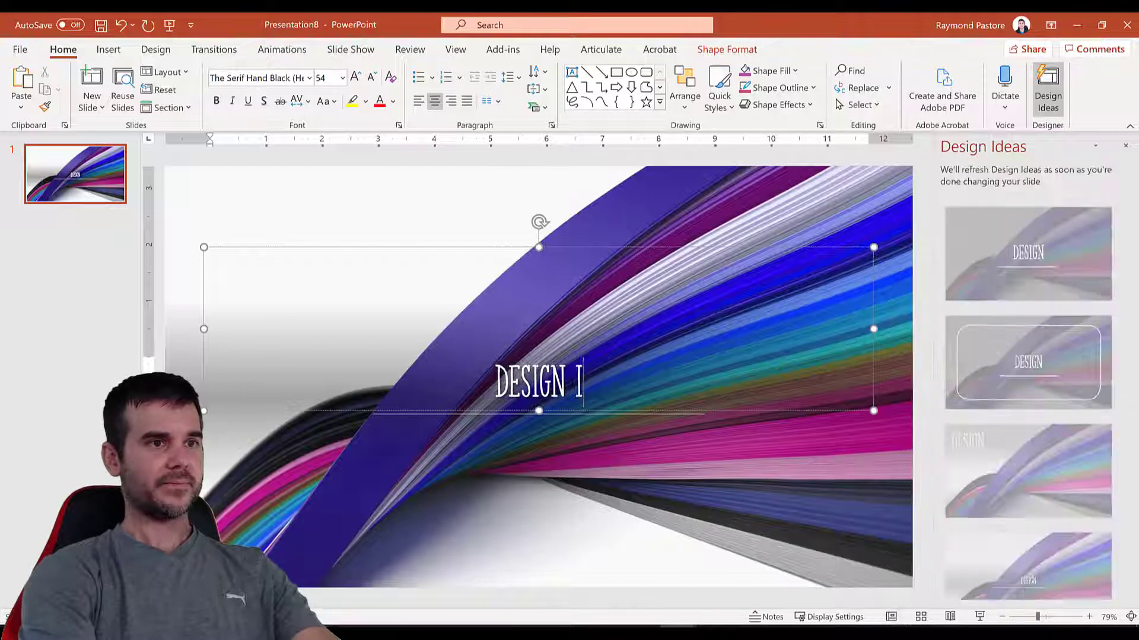
{"action": "type", "text": "DEAS"}
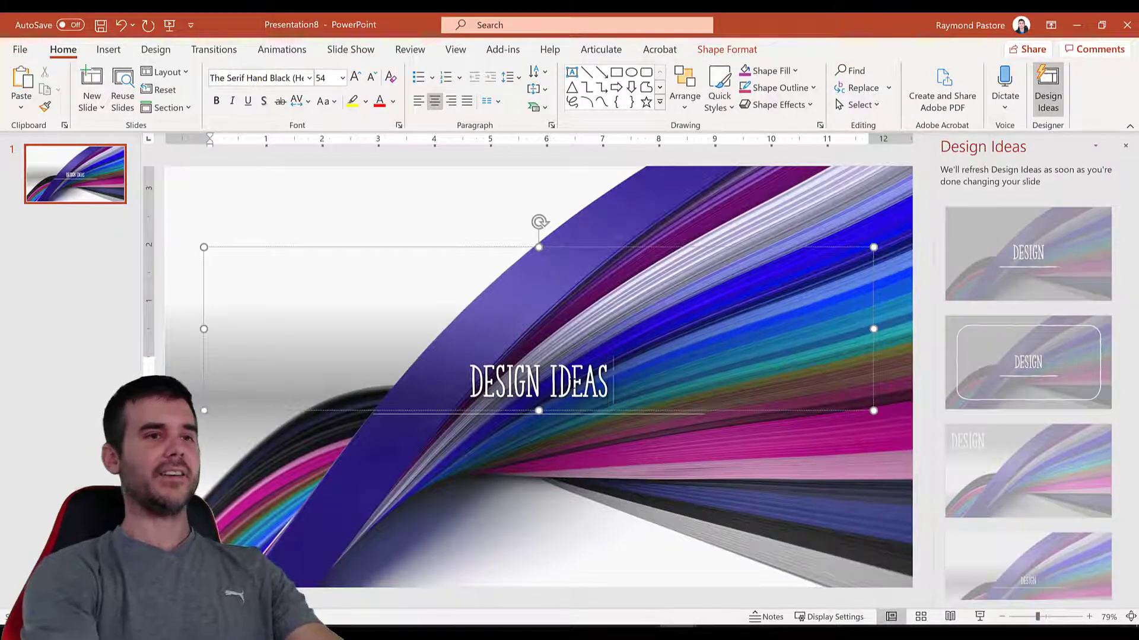
{"action": "type", "text": " IN PPT"}
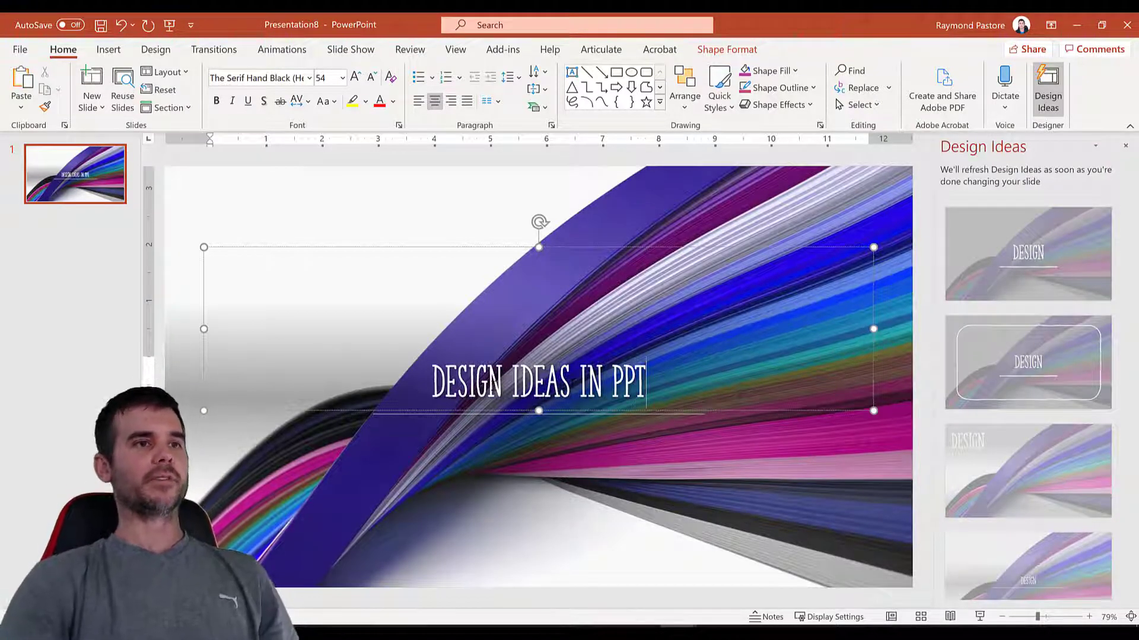
{"action": "left_click", "coordinate": [465, 174]}
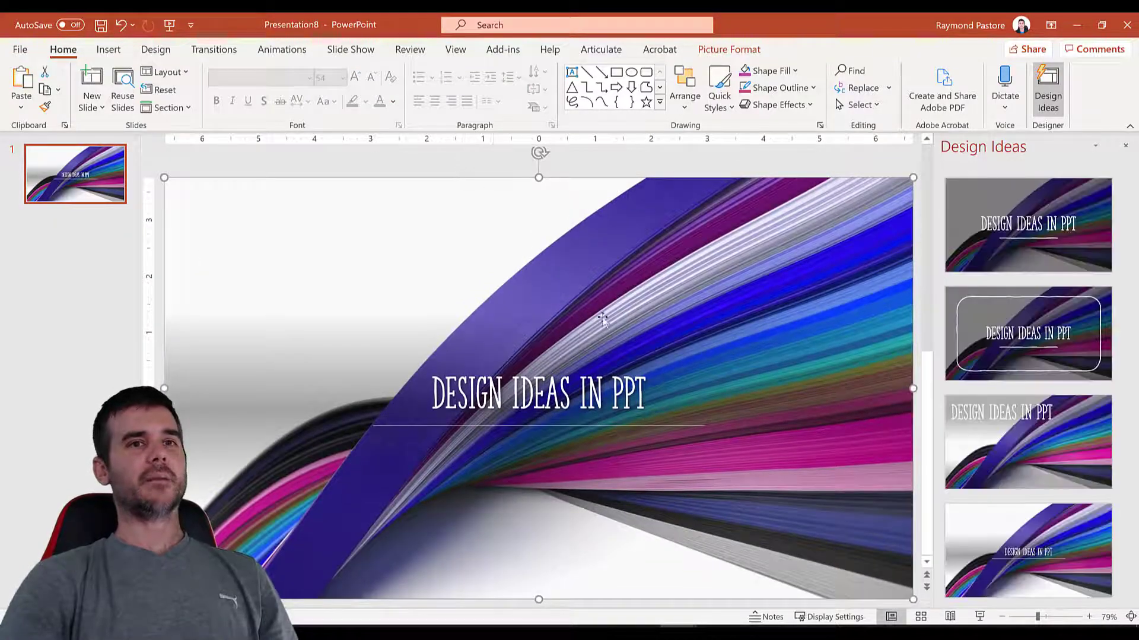
Step: Apply the Design Ideas layout with a white hand-drawn frame around the title
{"action": "left_click", "coordinate": [1066, 223]}
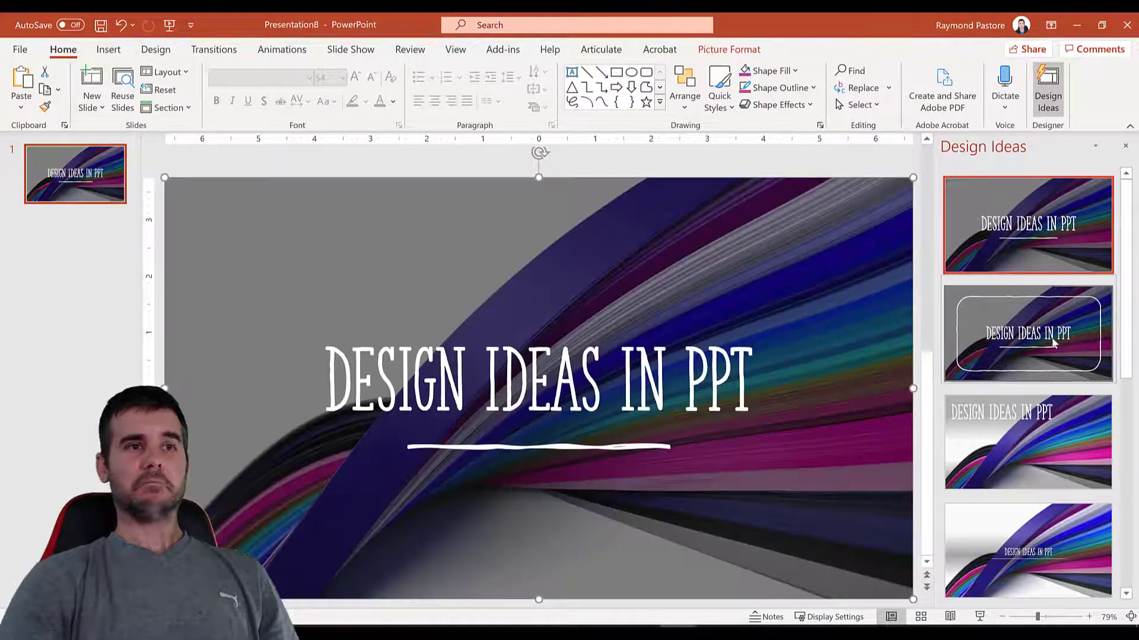
{"action": "left_click", "coordinate": [1055, 343]}
{"action": "scroll", "coordinate": [1054, 343], "scroll_direction": "down", "scroll_amount": 10}
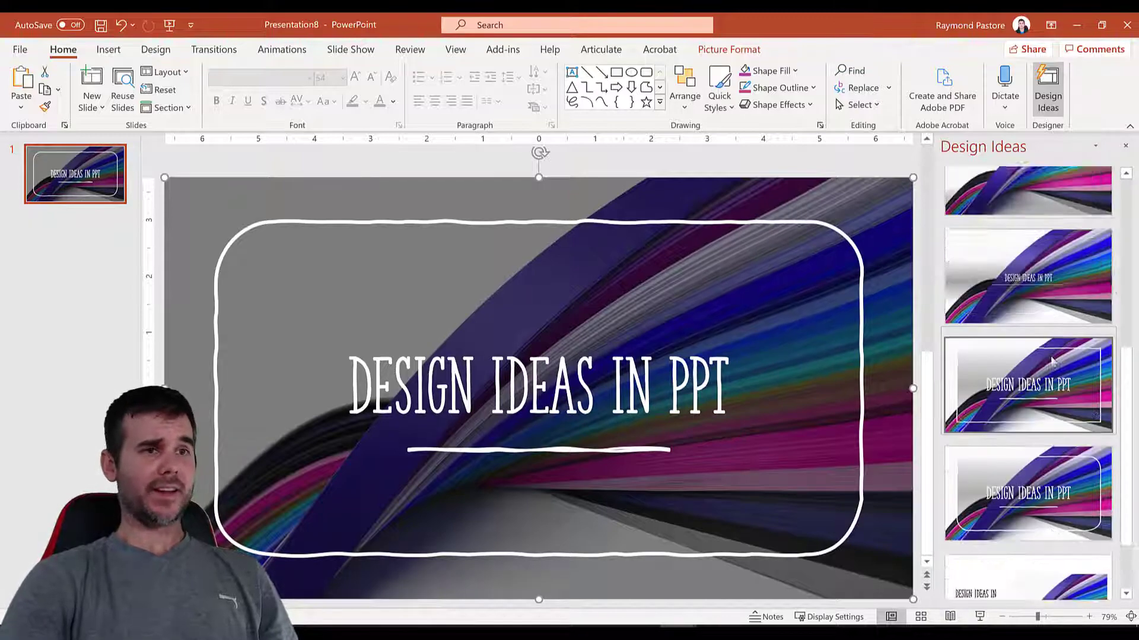
Step: Bold the title and trial the Aharoni, Algerian and Atari Classic Chunky fonts
{"action": "triple_click", "coordinate": [565, 403]}
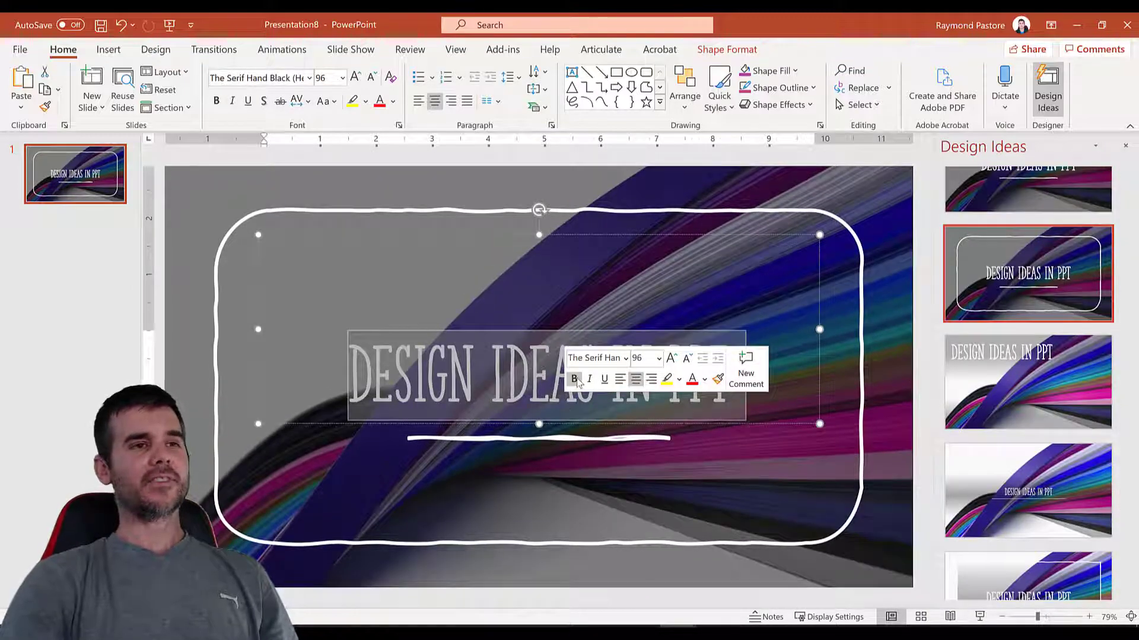
{"action": "left_click", "coordinate": [576, 380]}
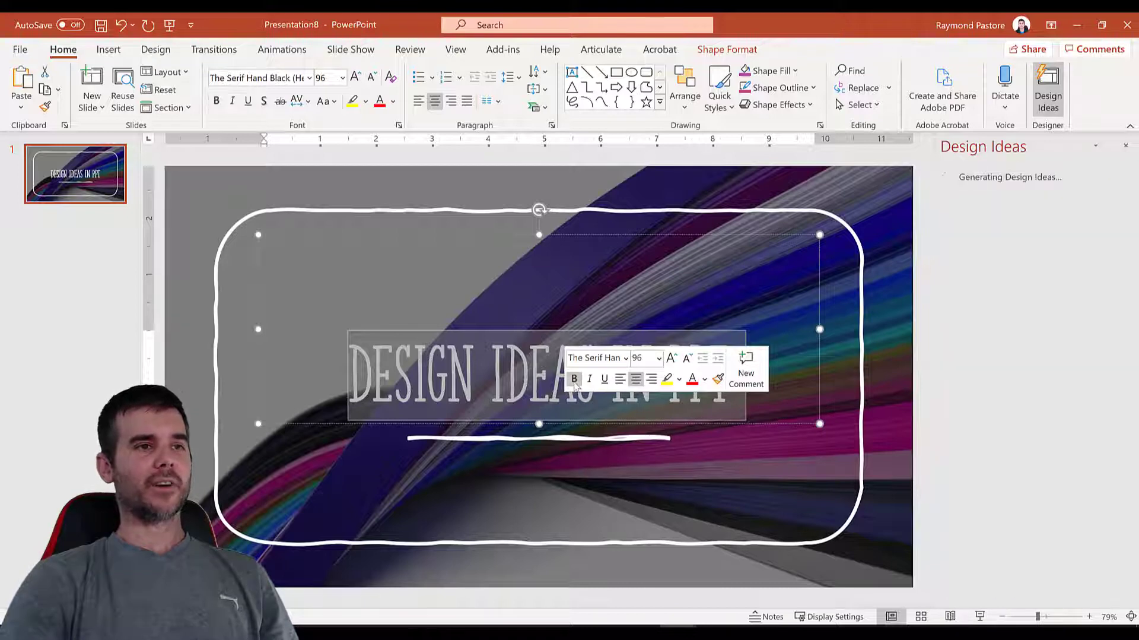
{"action": "left_click", "coordinate": [626, 364]}
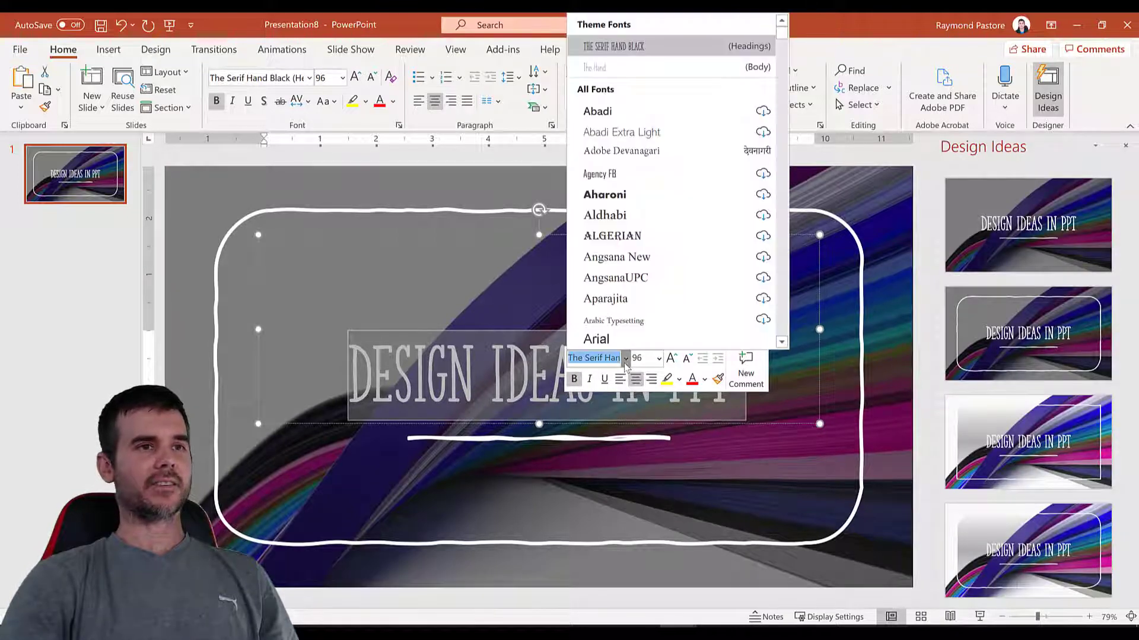
{"action": "left_click", "coordinate": [604, 195]}
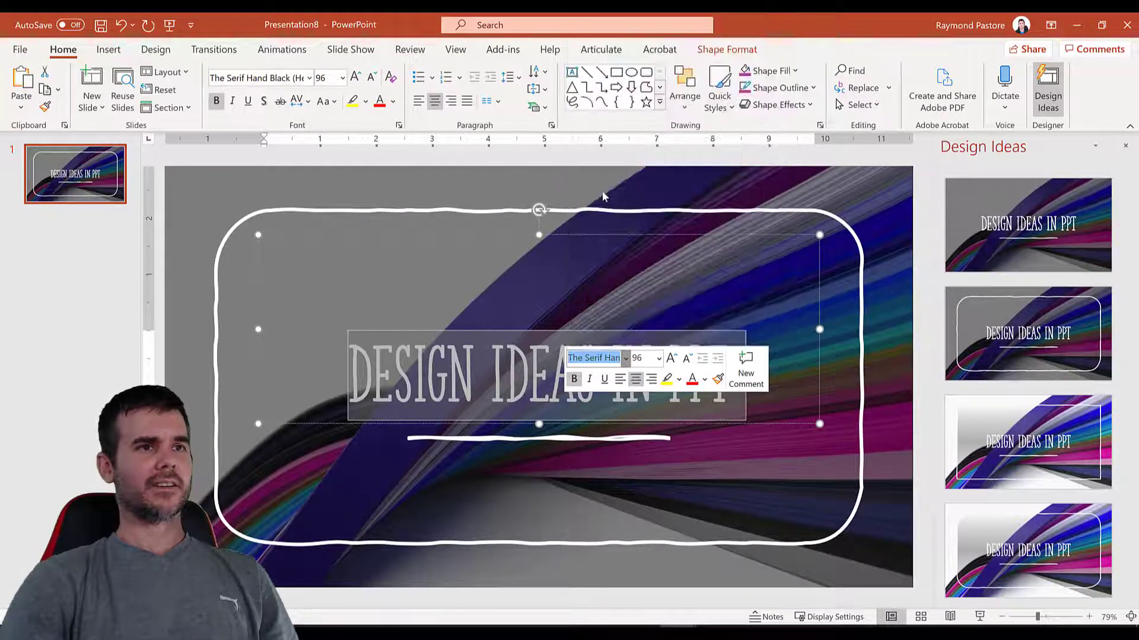
{"action": "left_click", "coordinate": [626, 360]}
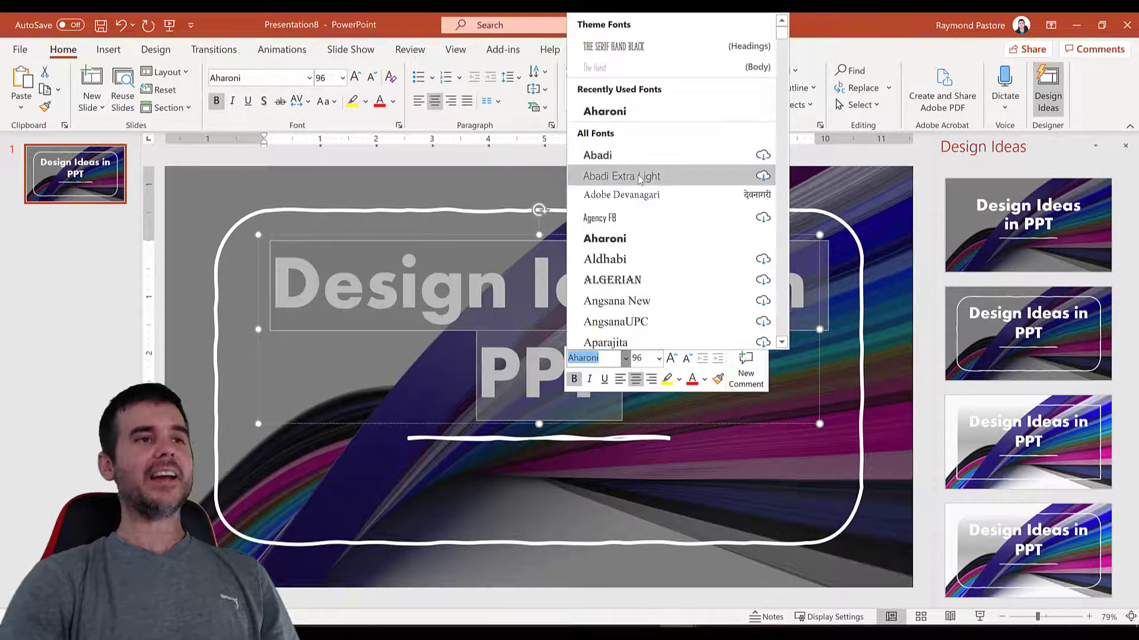
{"action": "left_click", "coordinate": [650, 280]}
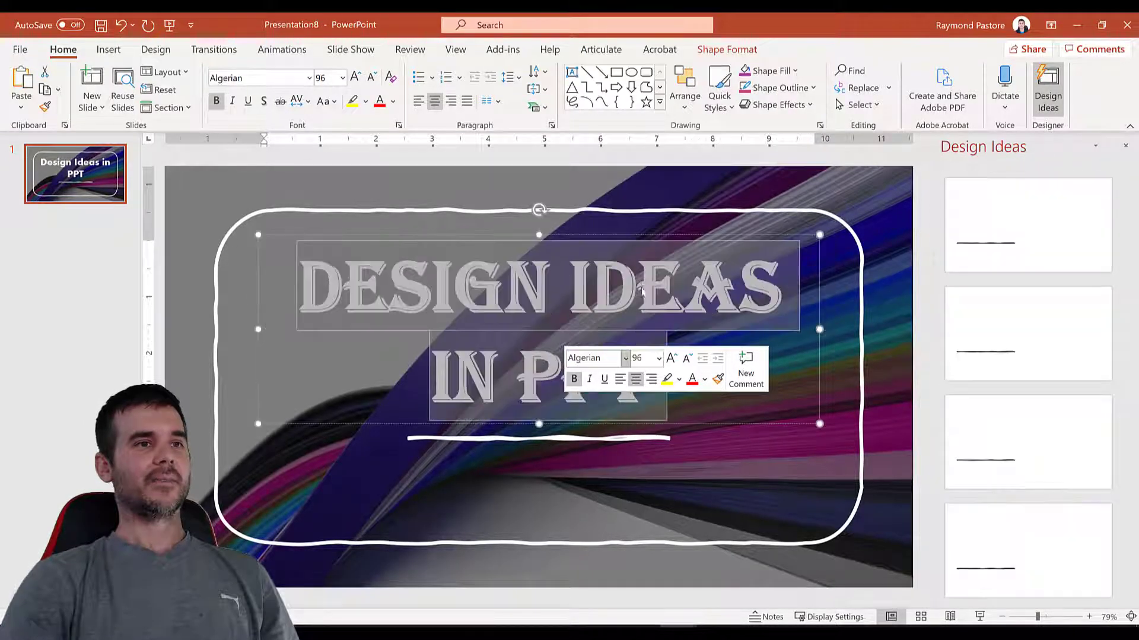
{"action": "left_click", "coordinate": [626, 358]}
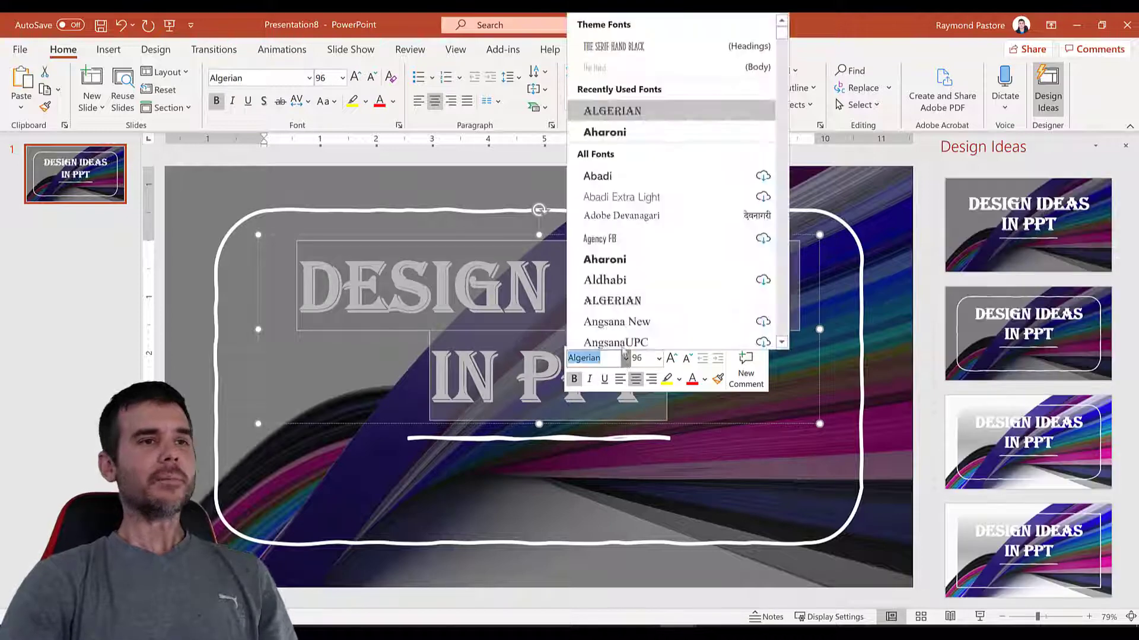
{"action": "scroll", "coordinate": [611, 264], "scroll_direction": "down", "scroll_amount": 4}
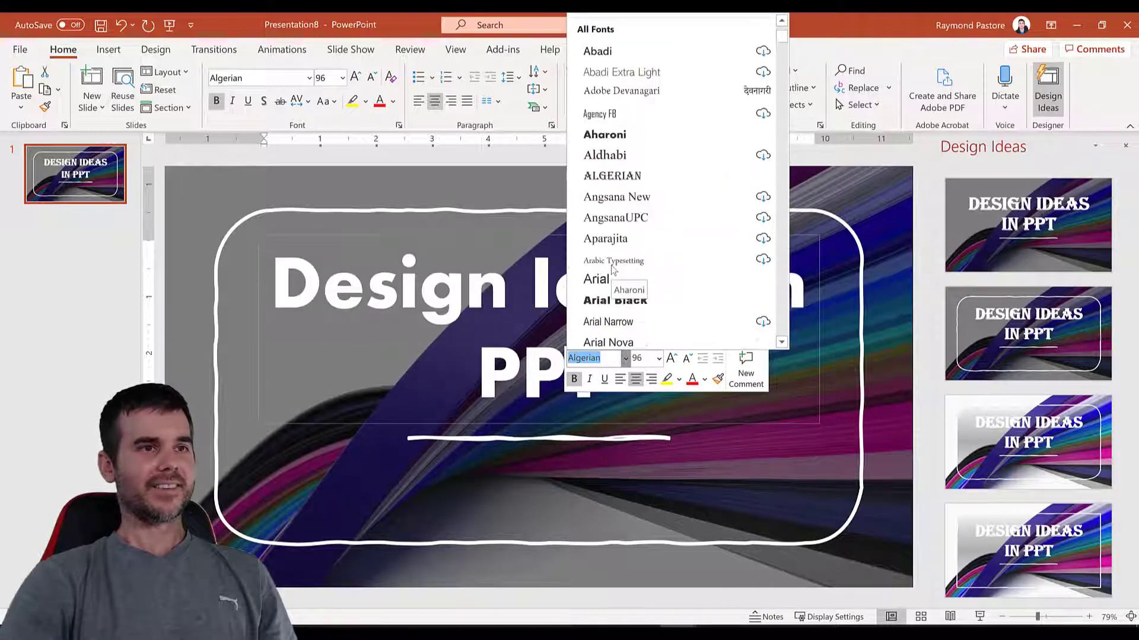
{"action": "scroll", "coordinate": [662, 280], "scroll_direction": "down", "scroll_amount": 3}
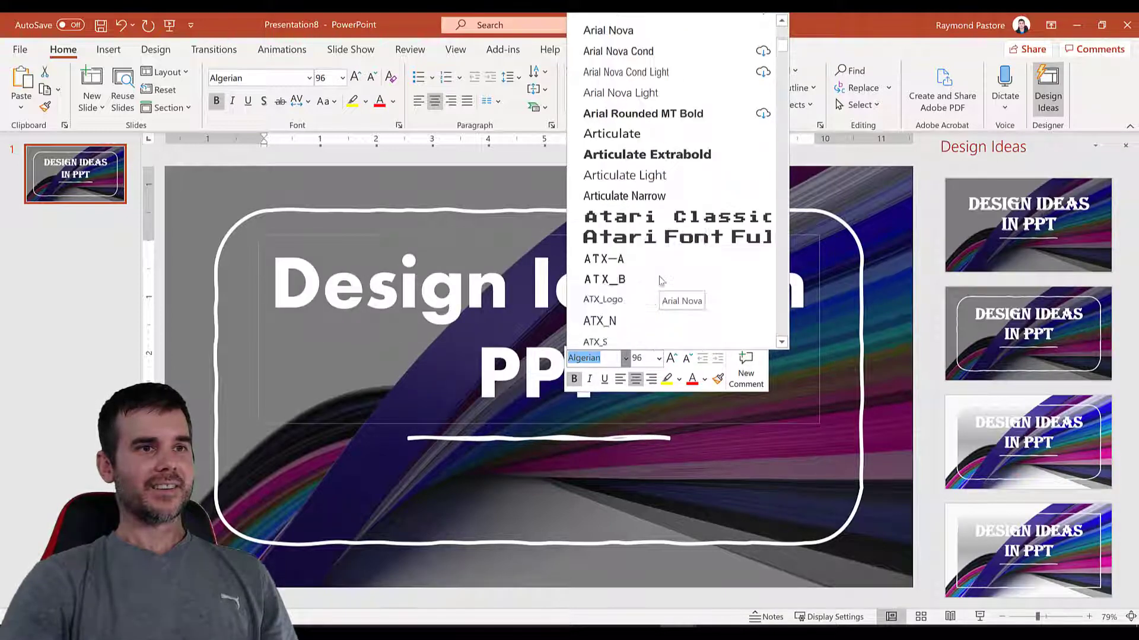
{"action": "left_click", "coordinate": [662, 217]}
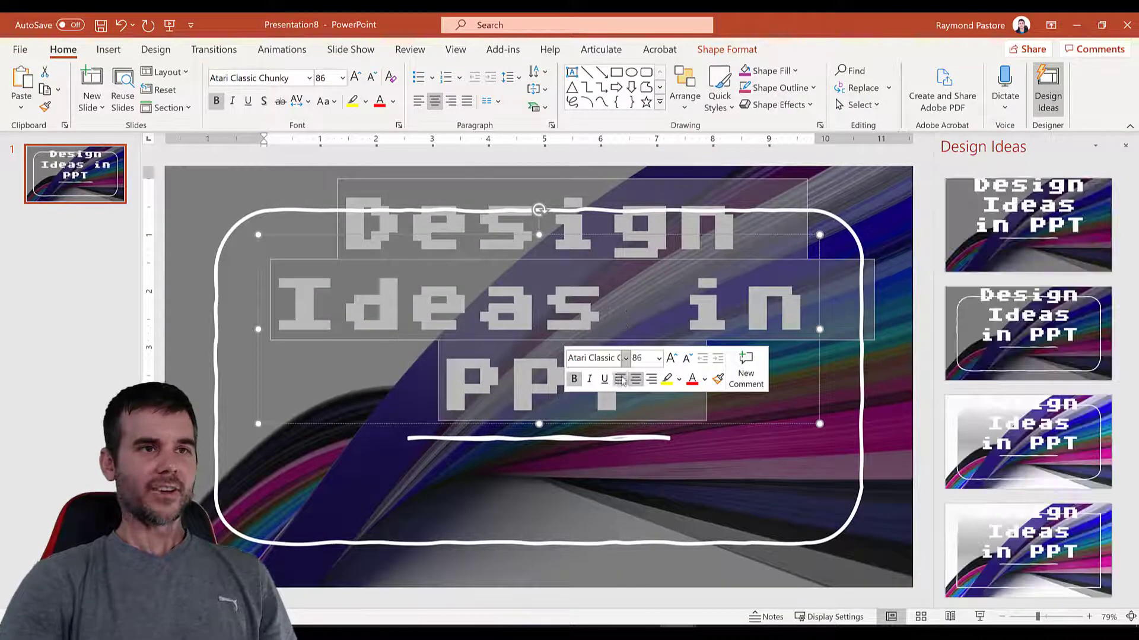
Step: Set the title font to Atari Font Full Version
{"action": "left_click", "coordinate": [626, 358]}
{"action": "scroll", "coordinate": [613, 245], "scroll_direction": "down", "scroll_amount": 7}
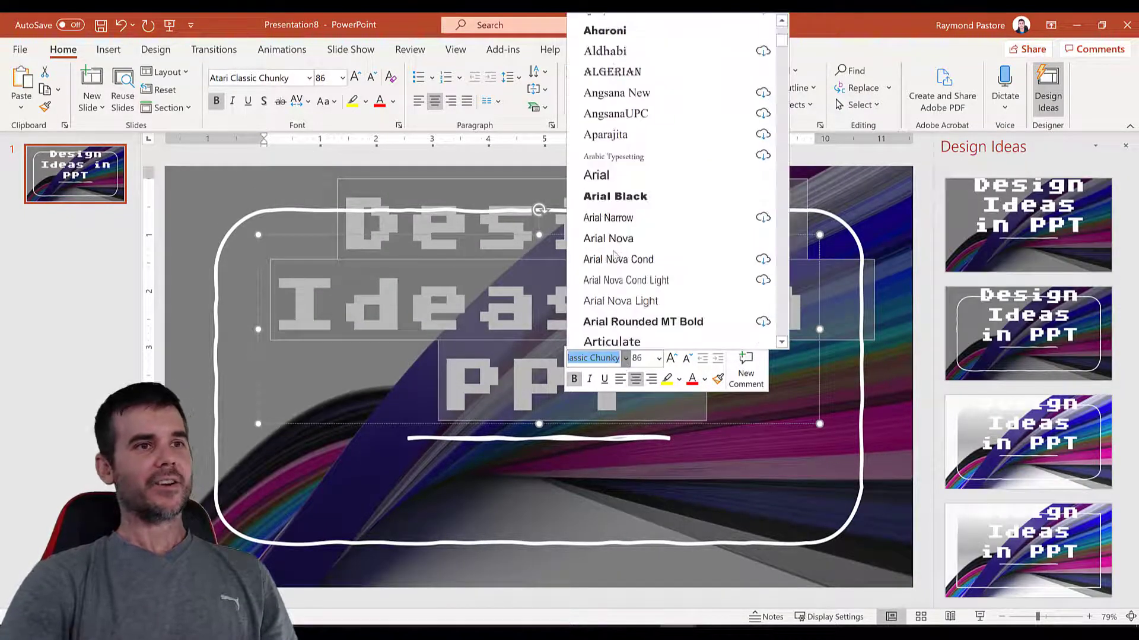
{"action": "scroll", "coordinate": [613, 246], "scroll_direction": "down", "scroll_amount": 1}
{"action": "scroll", "coordinate": [620, 256], "scroll_direction": "down", "scroll_amount": 2}
{"action": "scroll", "coordinate": [620, 257], "scroll_direction": "up", "scroll_amount": 1}
{"action": "left_click", "coordinate": [596, 194]}
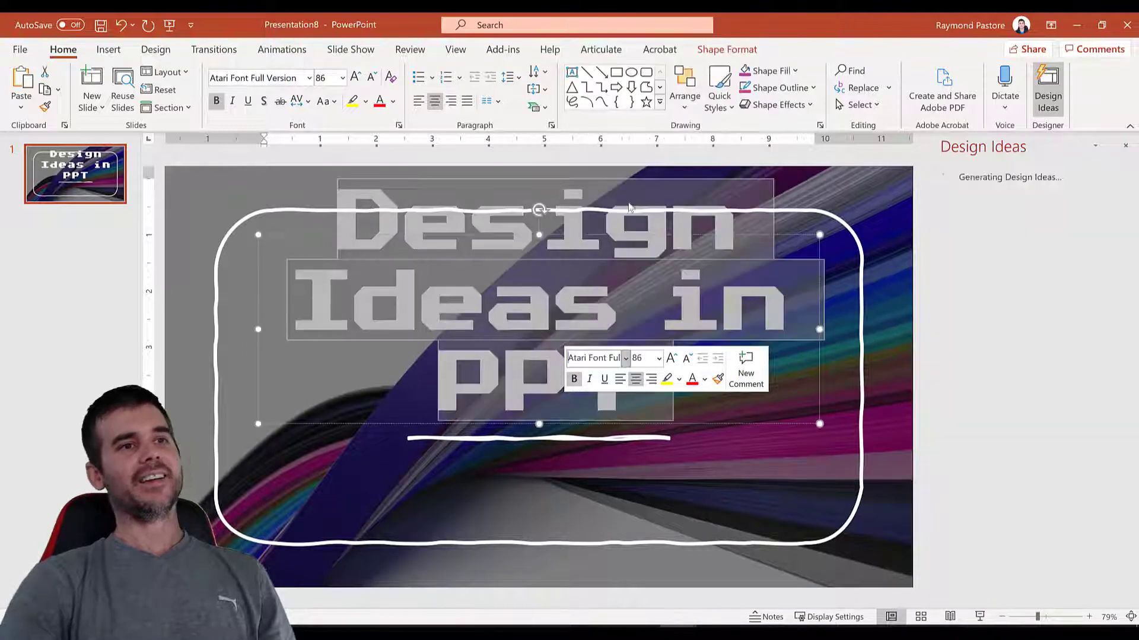
{"action": "left_click", "coordinate": [575, 246]}
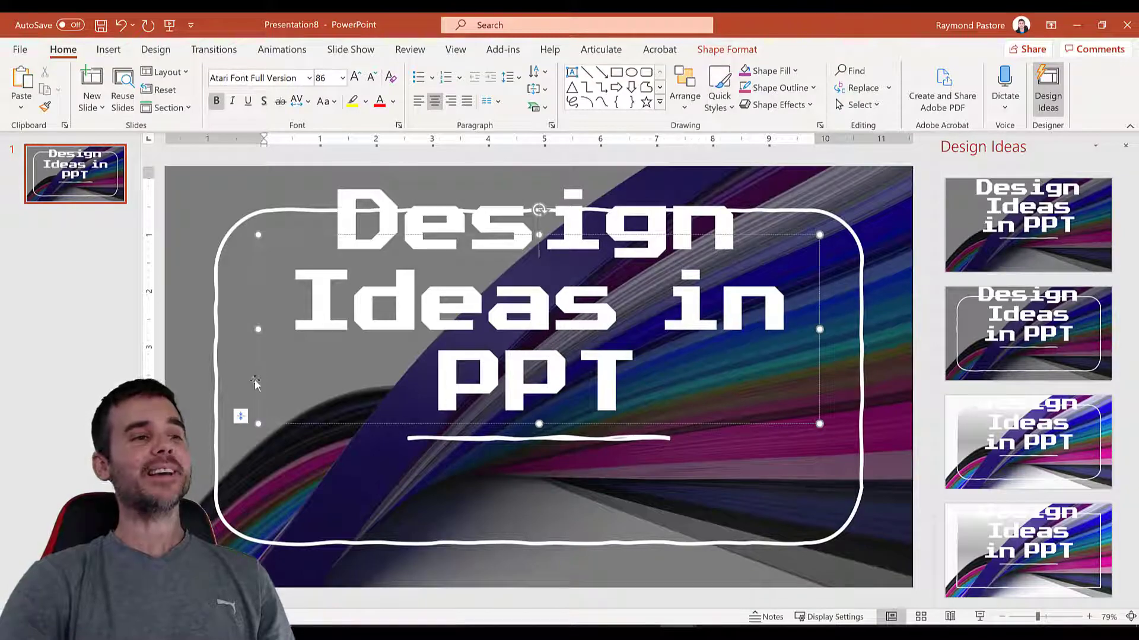
Step: Move the title box slightly down toward the underline
{"action": "left_click_drag", "start_coordinate": [254, 383], "coordinate": [254, 411]}
{"action": "key", "text": "ctrl+z"}
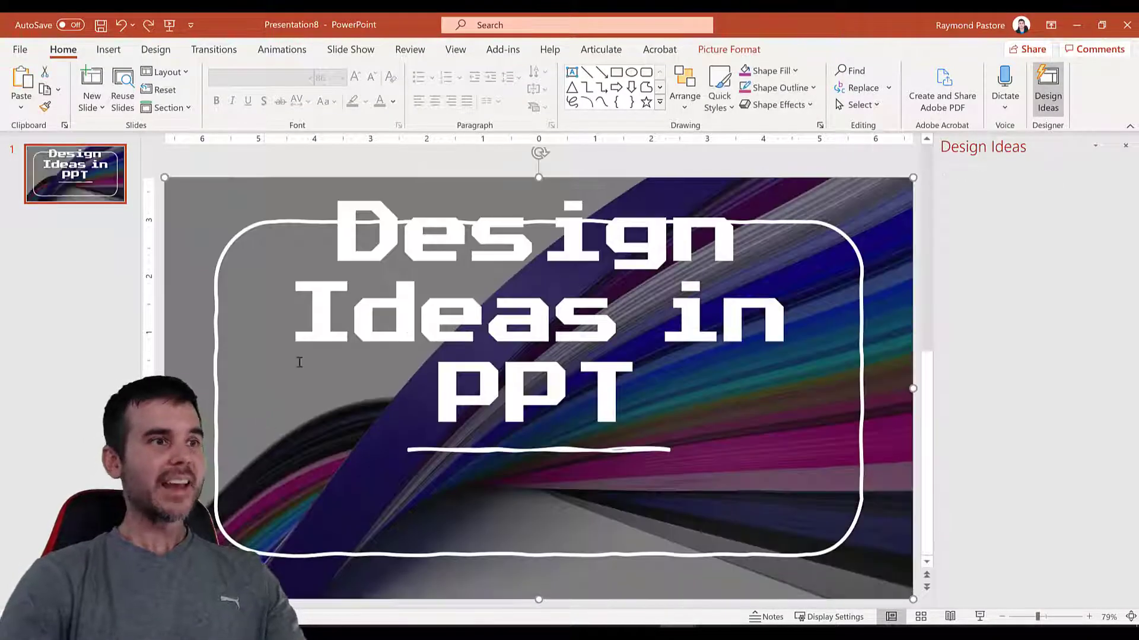
{"action": "left_click", "coordinate": [309, 350]}
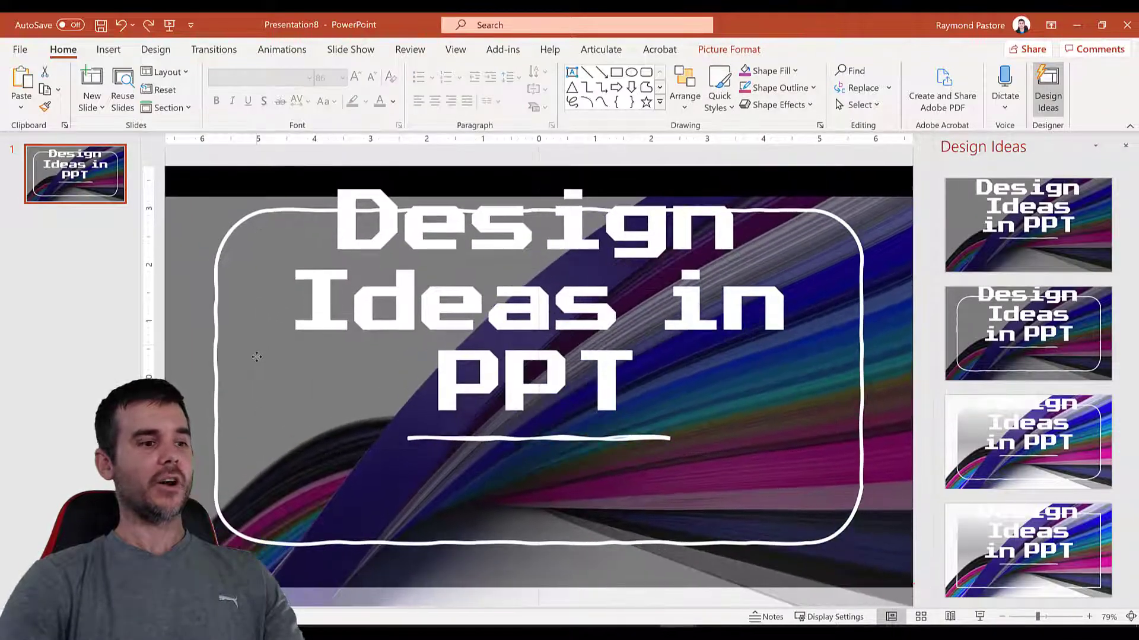
{"action": "left_click", "coordinate": [288, 225]}
{"action": "left_click", "coordinate": [352, 237]}
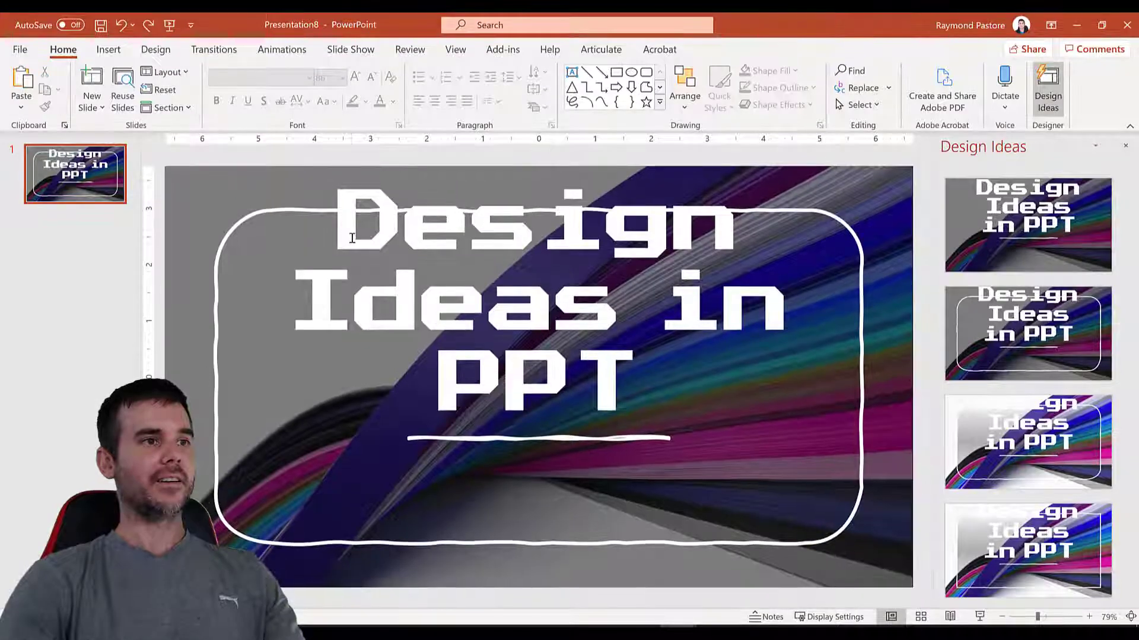
{"action": "mouse_move", "coordinate": [350, 237]}
{"action": "left_mouse_down"}
{"action": "mouse_move", "coordinate": [359, 311]}
{"action": "mouse_move", "coordinate": [359, 254]}
{"action": "left_mouse_up"}
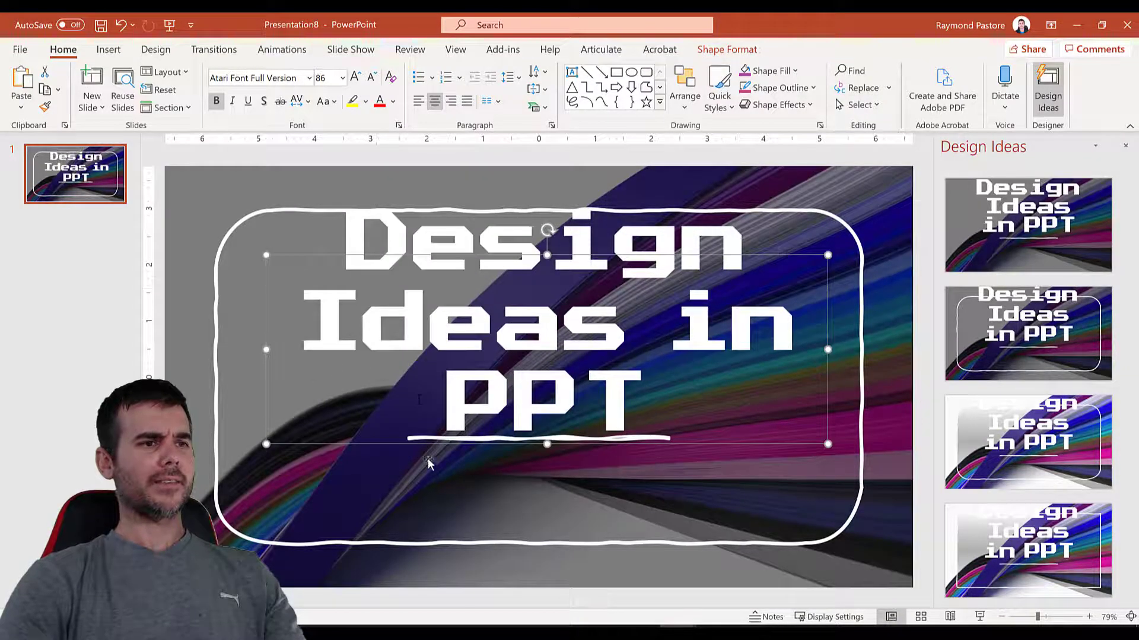
{"action": "left_click", "coordinate": [419, 399]}
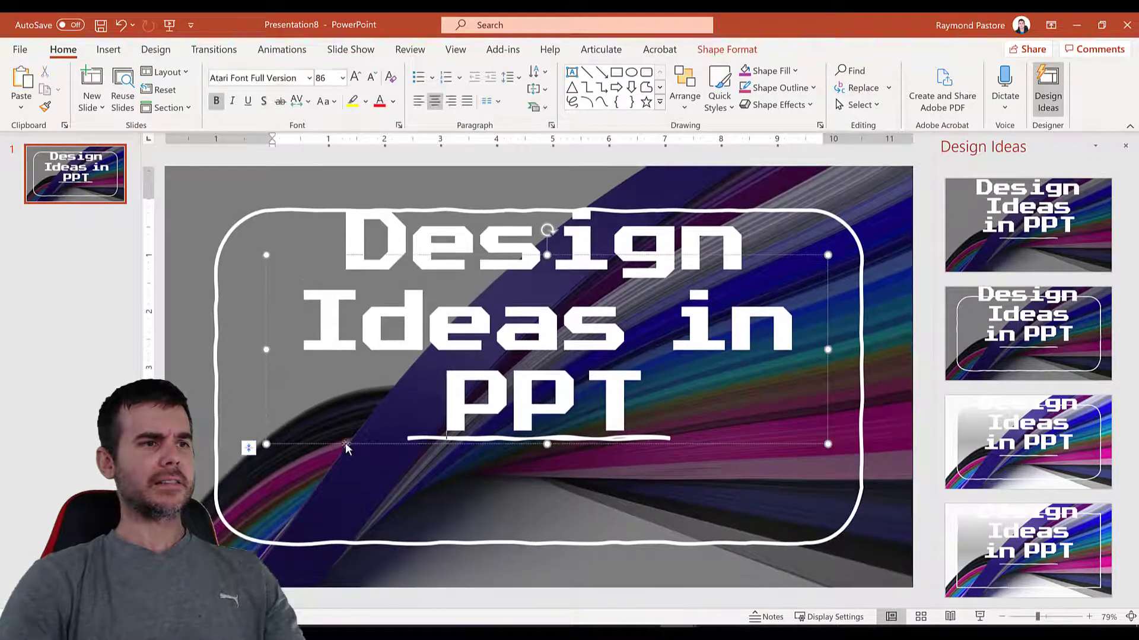
{"action": "left_click_drag", "start_coordinate": [344, 444], "coordinate": [344, 453]}
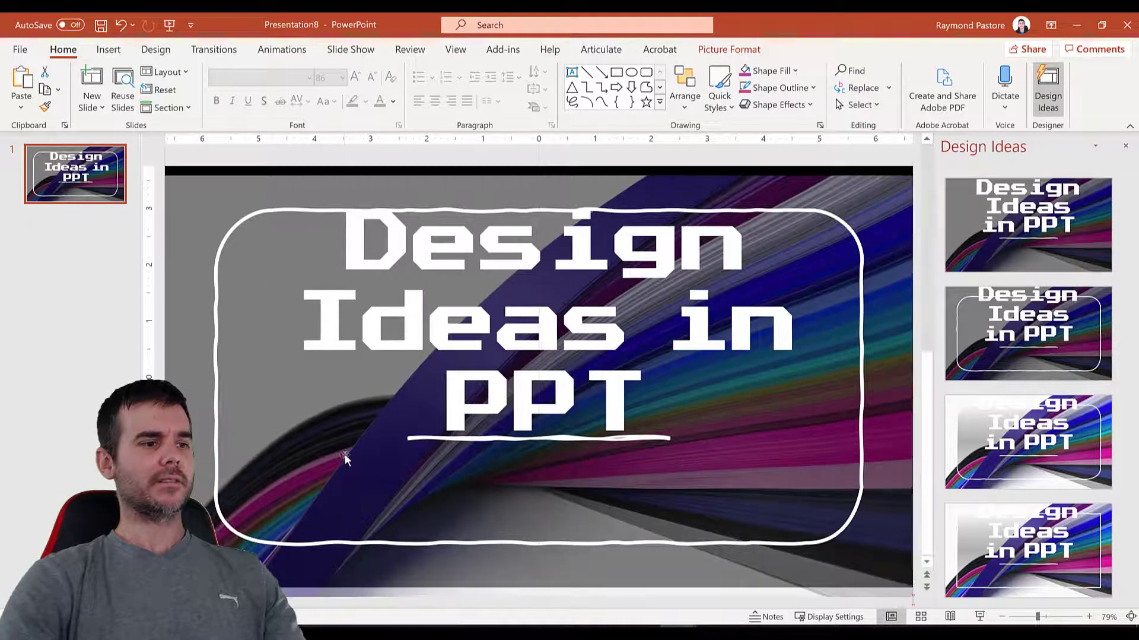
{"action": "key", "text": "ctrl+z"}
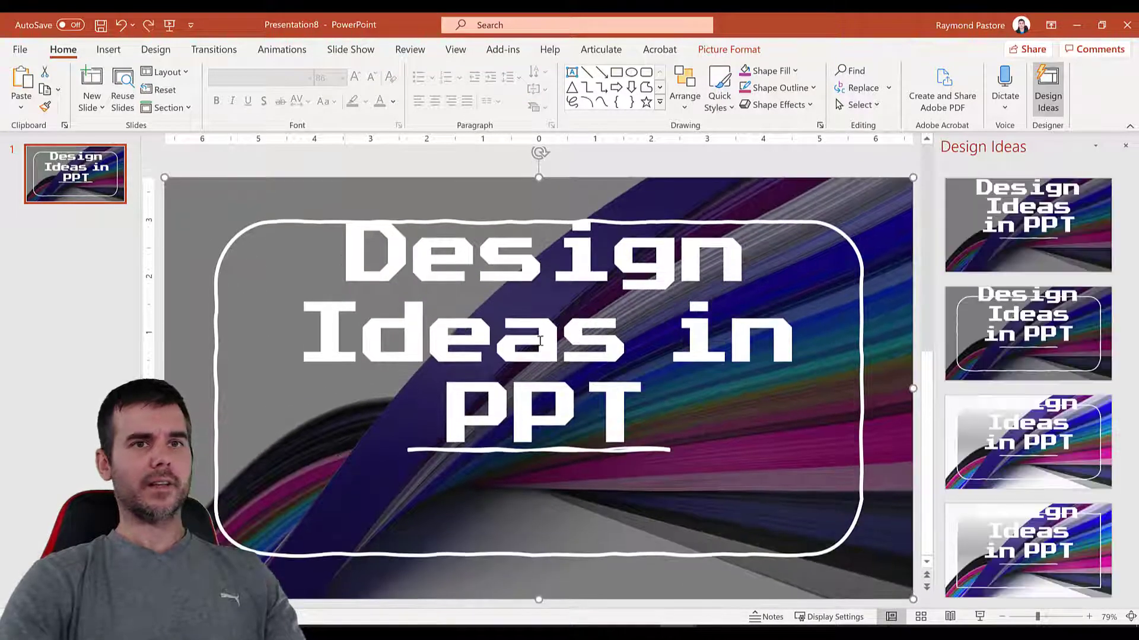
{"action": "left_click", "coordinate": [1050, 88]}
{"action": "left_click", "coordinate": [1049, 88]}
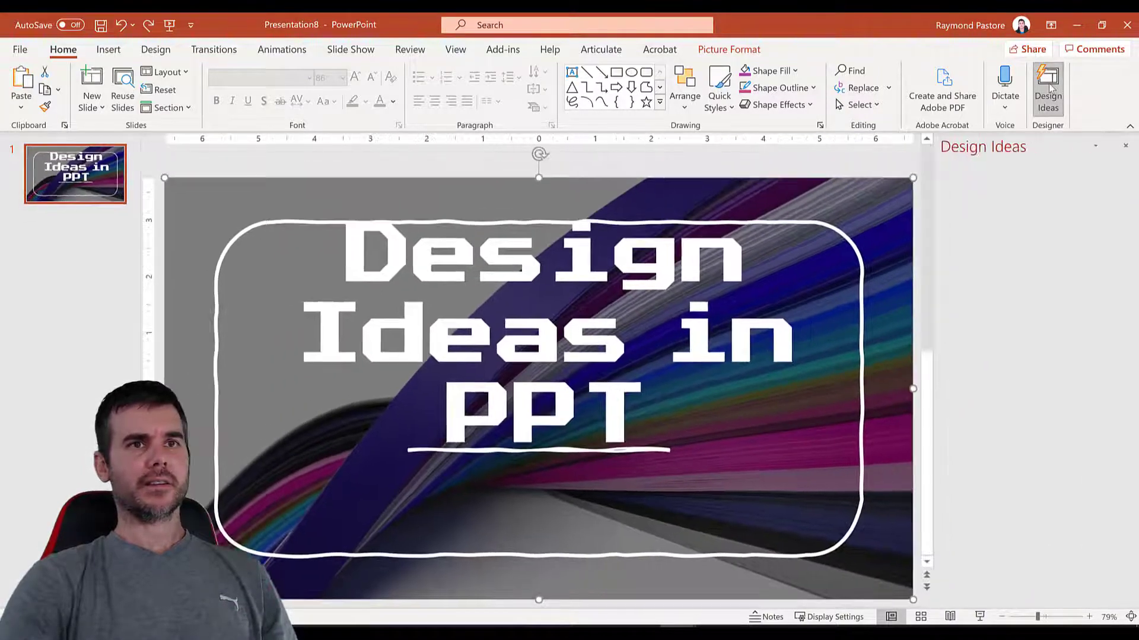
{"action": "scroll", "coordinate": [1009, 343], "scroll_direction": "down", "scroll_amount": 4}
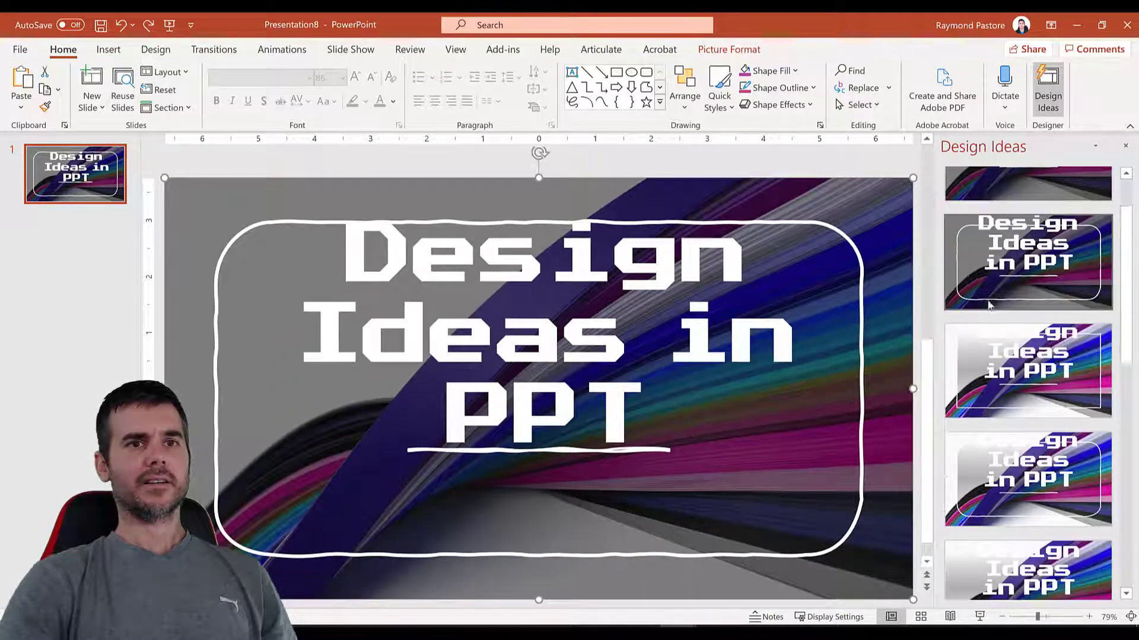
{"action": "scroll", "coordinate": [1009, 343], "scroll_direction": "down", "scroll_amount": 5}
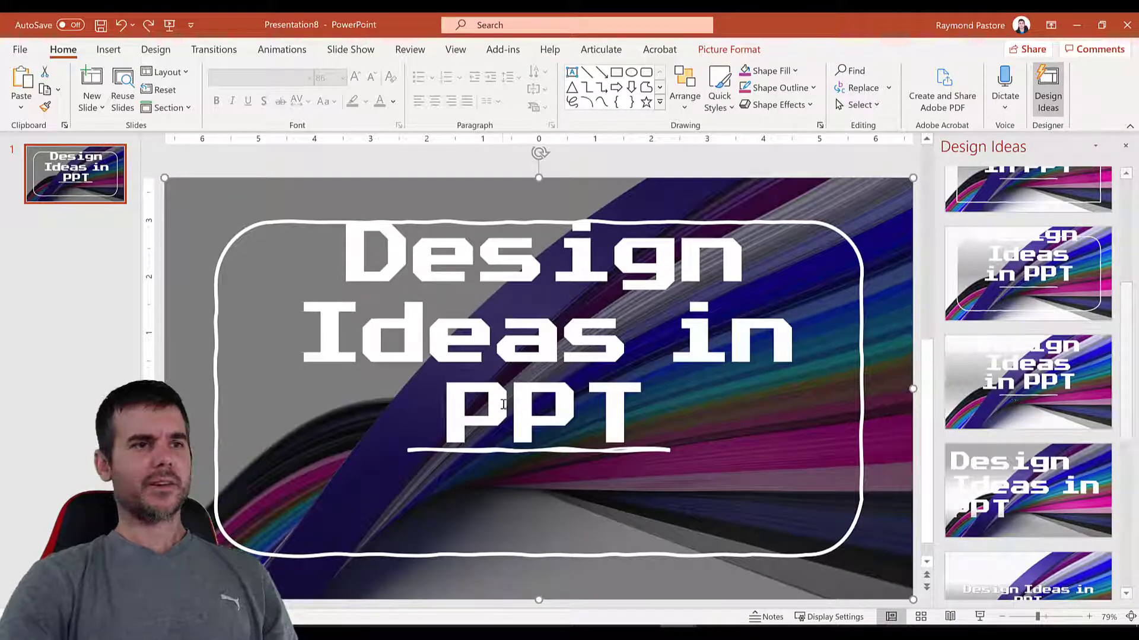
Step: Set the title text to 40 pt so it fits on one line
{"action": "left_click", "coordinate": [508, 368]}
{"action": "triple_click", "coordinate": [508, 368]}
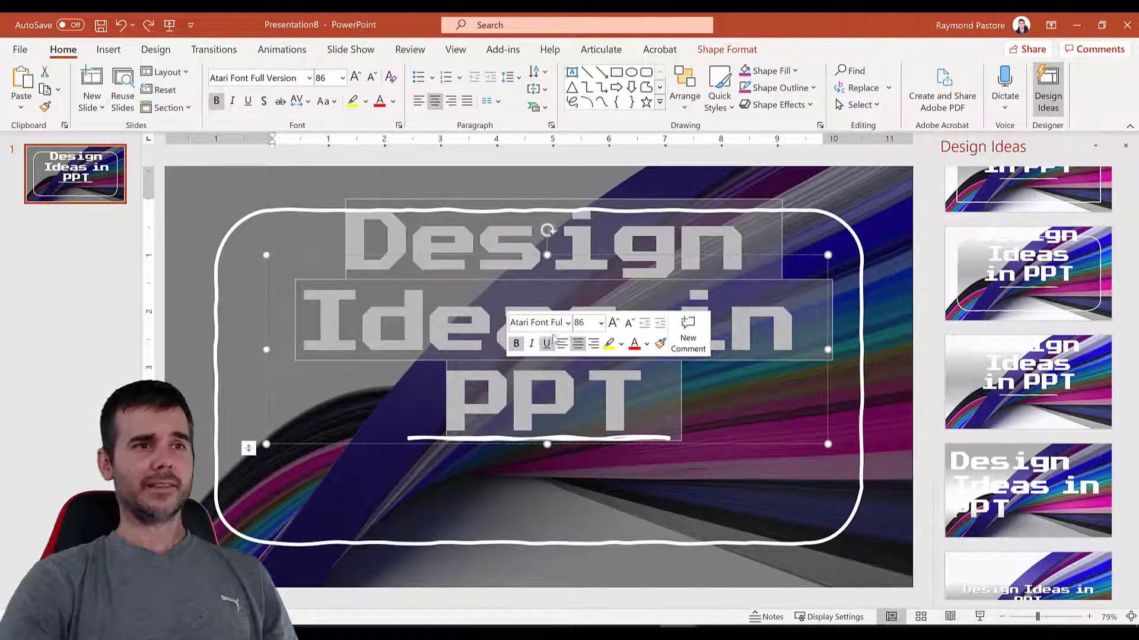
{"action": "left_click", "coordinate": [601, 323]}
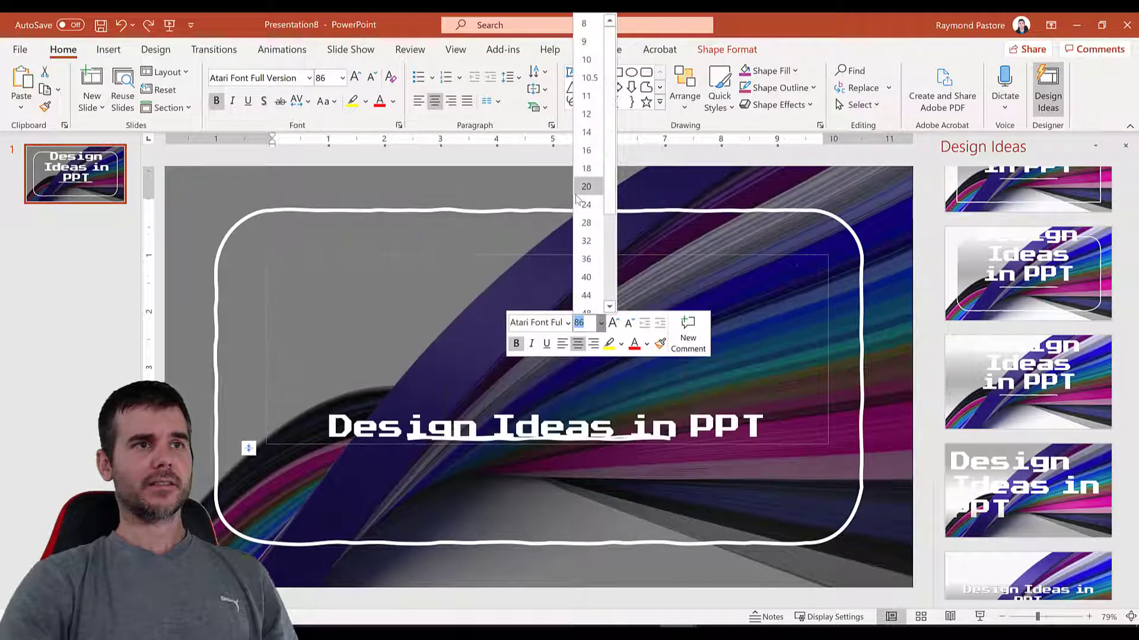
{"action": "left_click", "coordinate": [587, 276]}
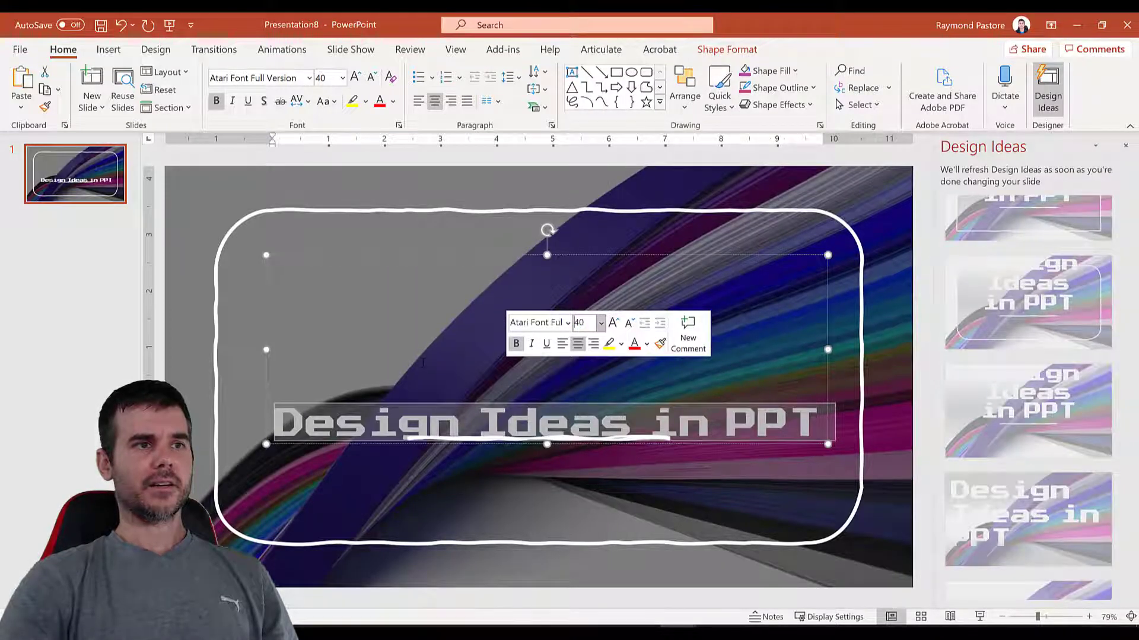
{"action": "left_click", "coordinate": [415, 402]}
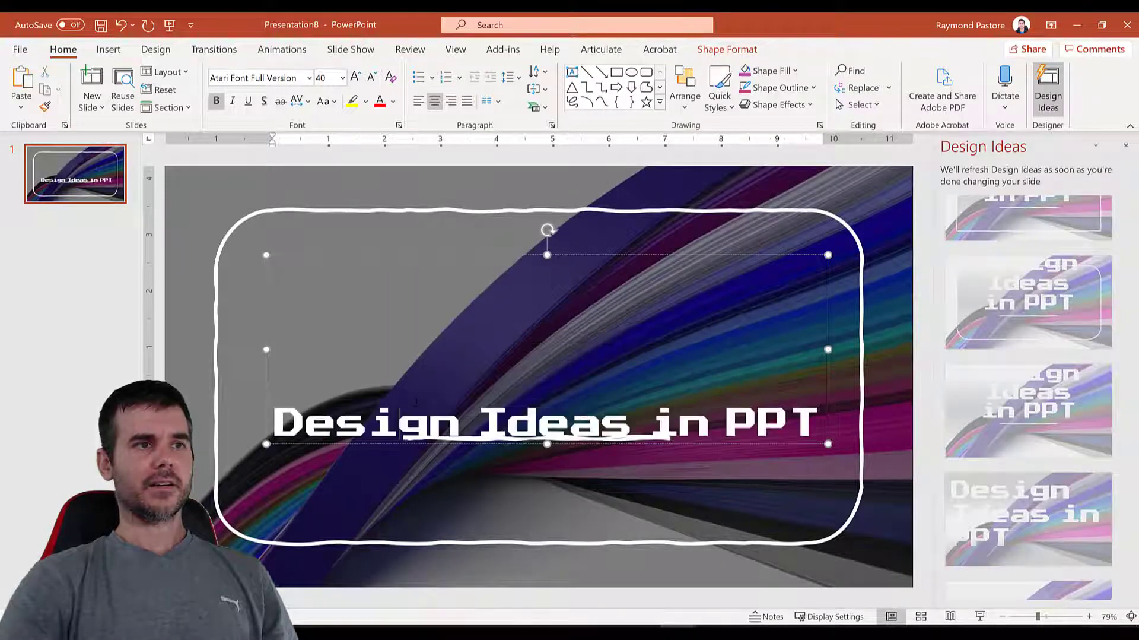
Step: Move the title box up so it sits above the white underline
{"action": "left_click", "coordinate": [318, 249]}
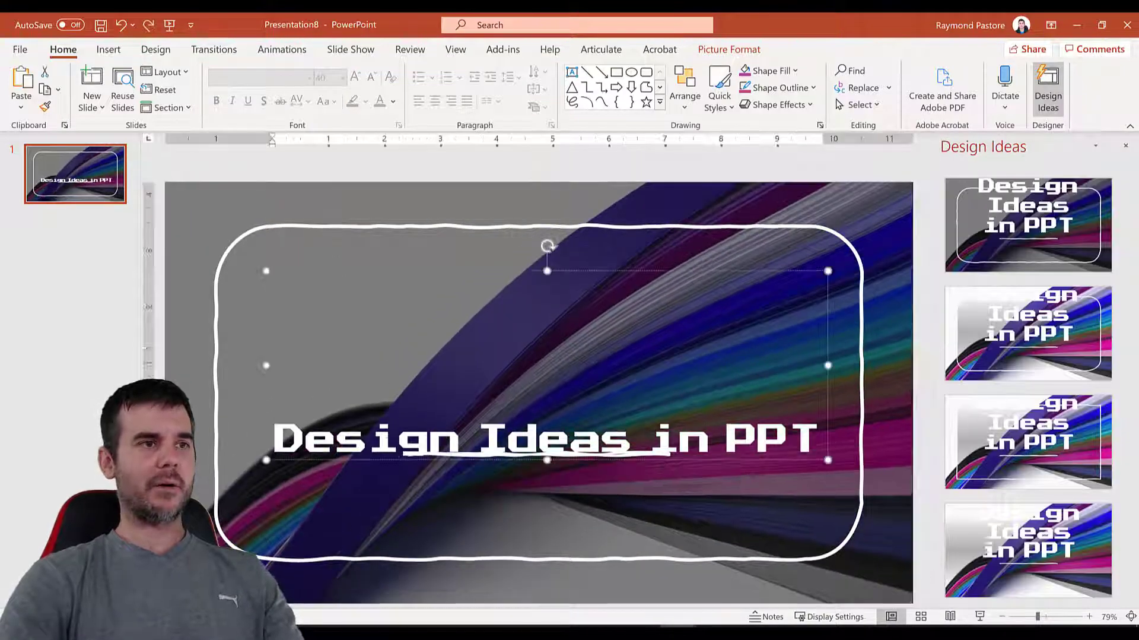
{"action": "left_click", "coordinate": [376, 442]}
{"action": "left_click_drag", "start_coordinate": [376, 443], "coordinate": [377, 386]}
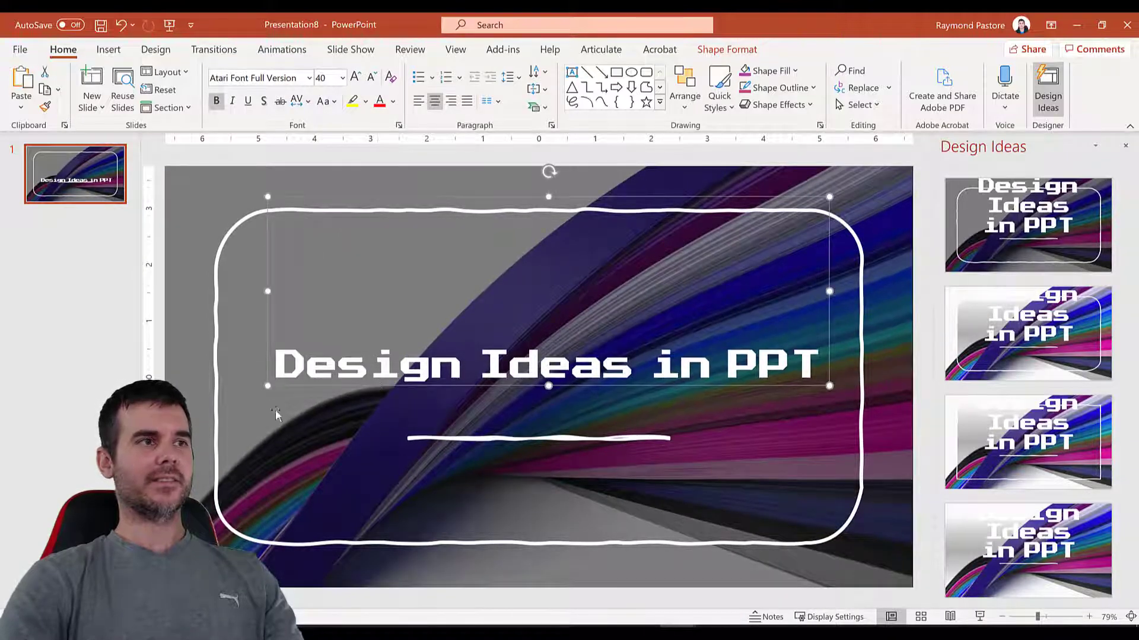
{"action": "left_click", "coordinate": [190, 278]}
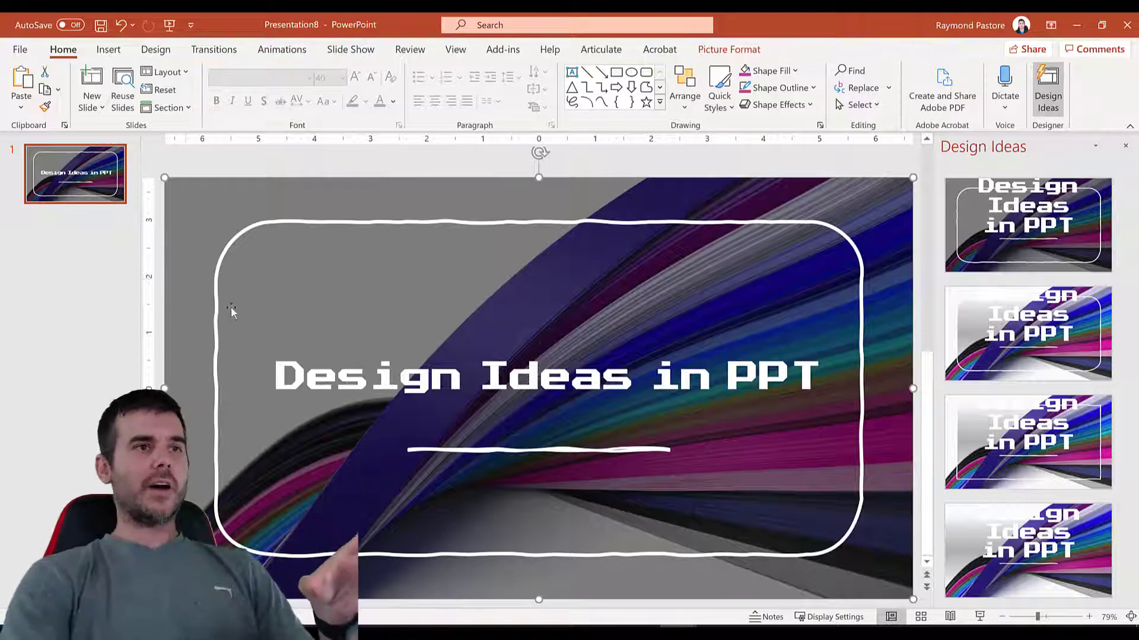
Step: Toggle the Design Ideas pane off and on, then browse the regenerated suggestions
{"action": "left_click", "coordinate": [256, 172]}
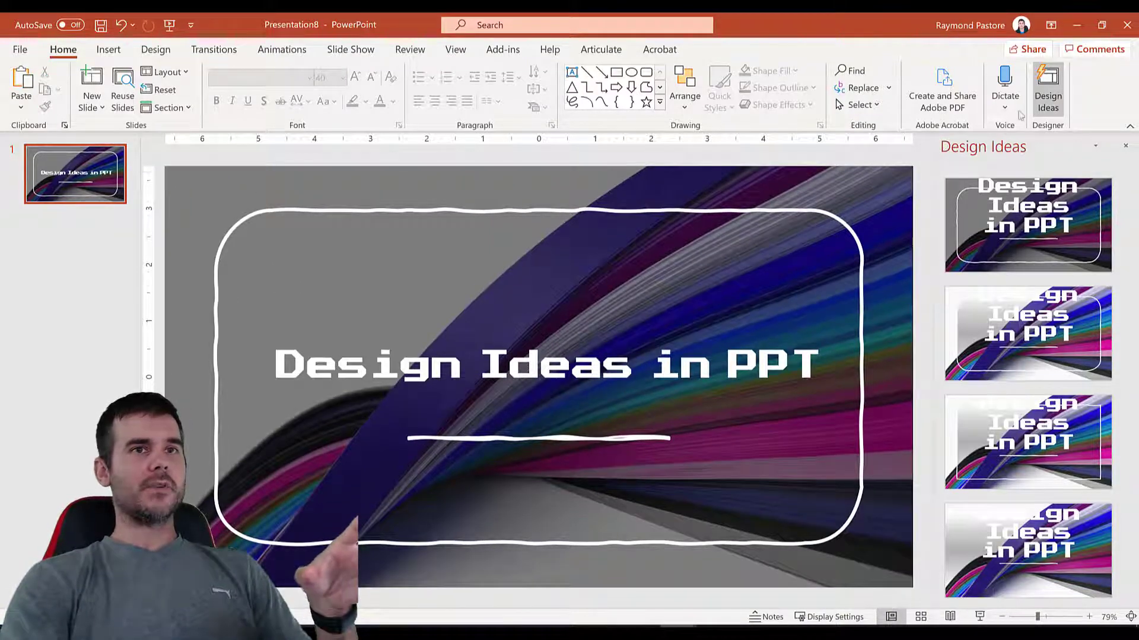
{"action": "left_click", "coordinate": [1062, 104]}
{"action": "left_click", "coordinate": [1059, 107]}
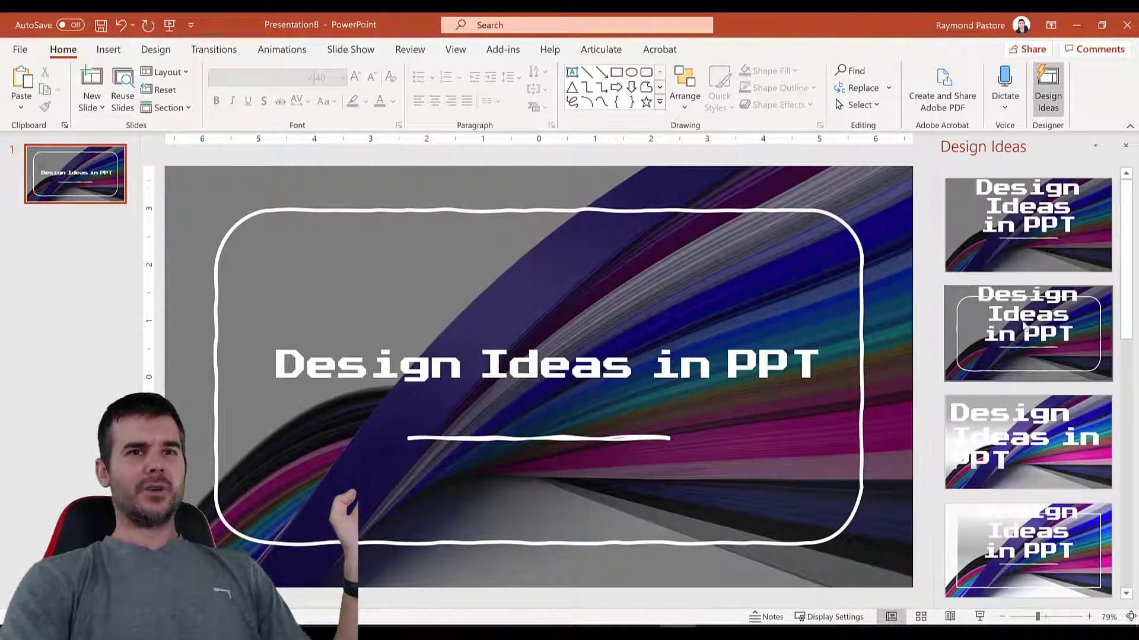
{"action": "scroll", "coordinate": [1023, 329], "scroll_direction": "down", "scroll_amount": 10}
{"action": "scroll", "coordinate": [1023, 330], "scroll_direction": "up", "scroll_amount": 2}
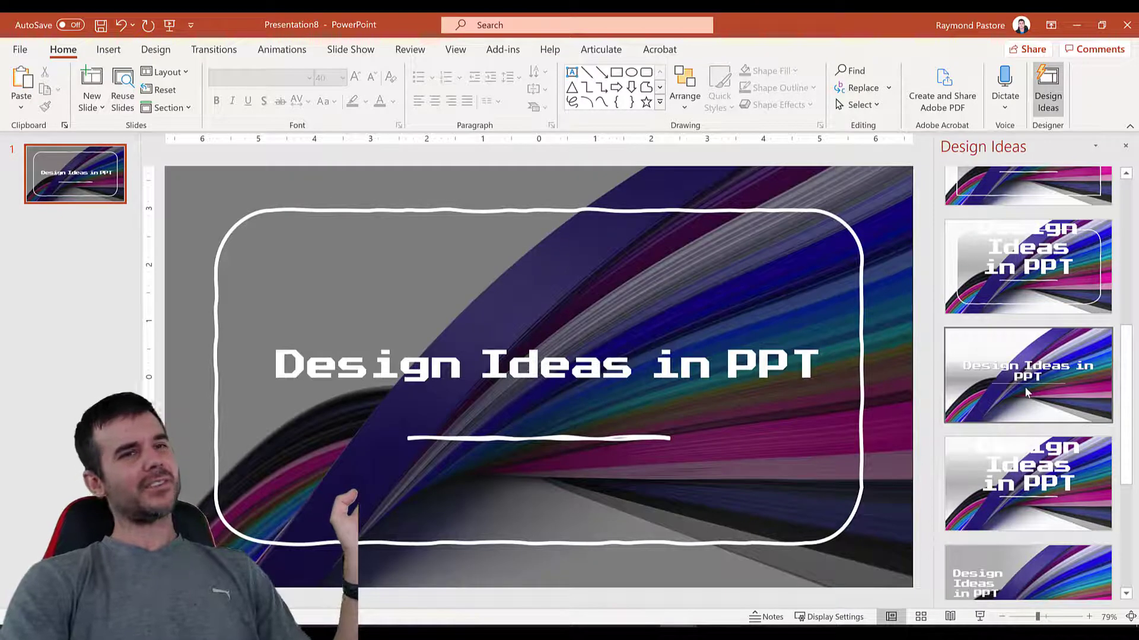
{"action": "scroll", "coordinate": [1026, 387], "scroll_direction": "down", "scroll_amount": 5}
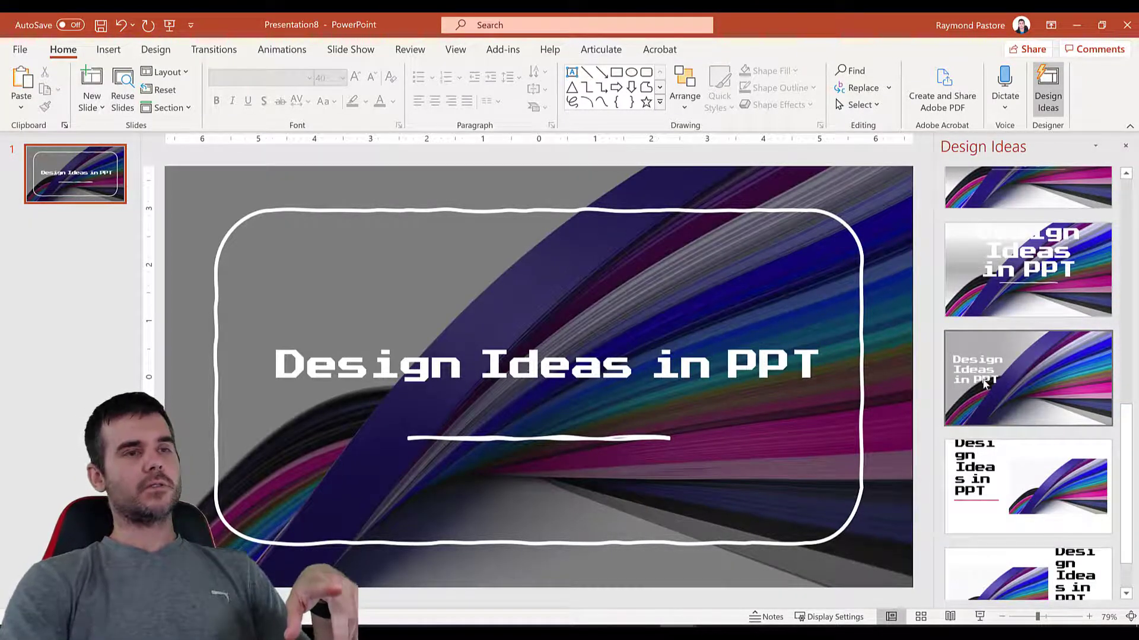
{"action": "scroll", "coordinate": [983, 384], "scroll_direction": "down", "scroll_amount": 2}
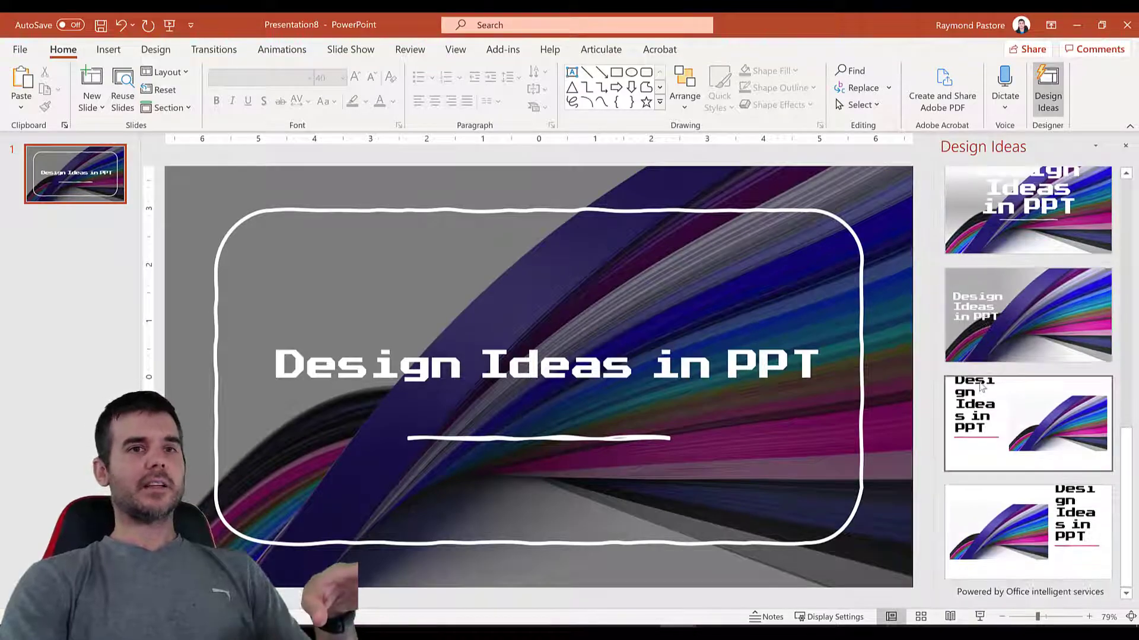
{"action": "scroll", "coordinate": [985, 391], "scroll_direction": "up", "scroll_amount": 2}
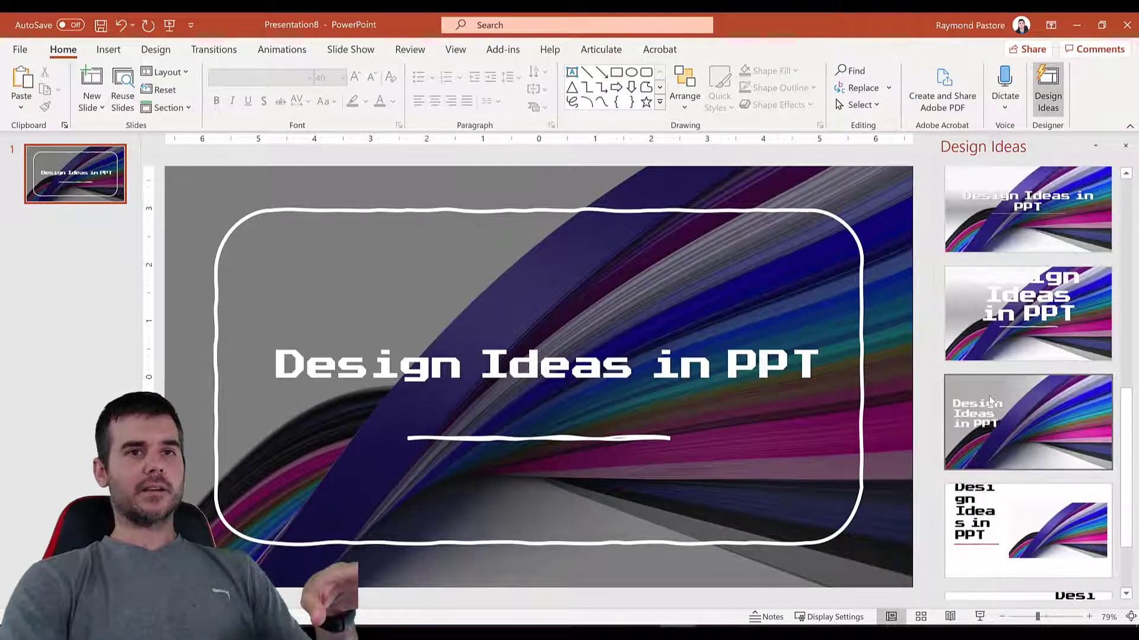
Step: Apply the design with the three-line stacked top-left title, then select the title box
{"action": "left_click", "coordinate": [998, 435]}
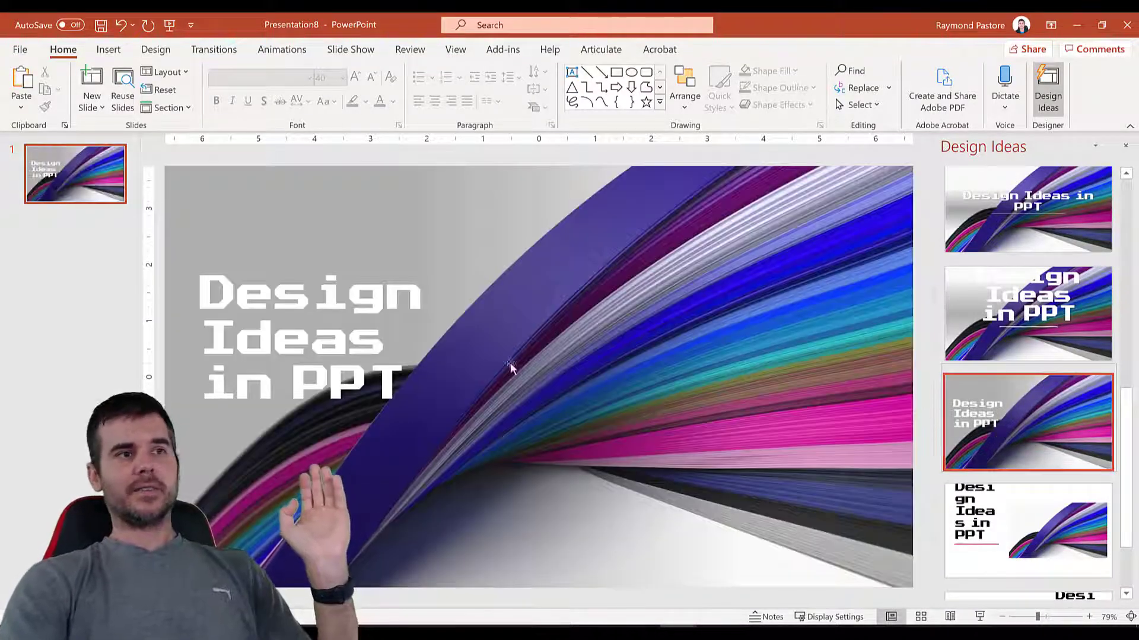
{"action": "double_click", "coordinate": [307, 350]}
{"action": "triple_click", "coordinate": [306, 346]}
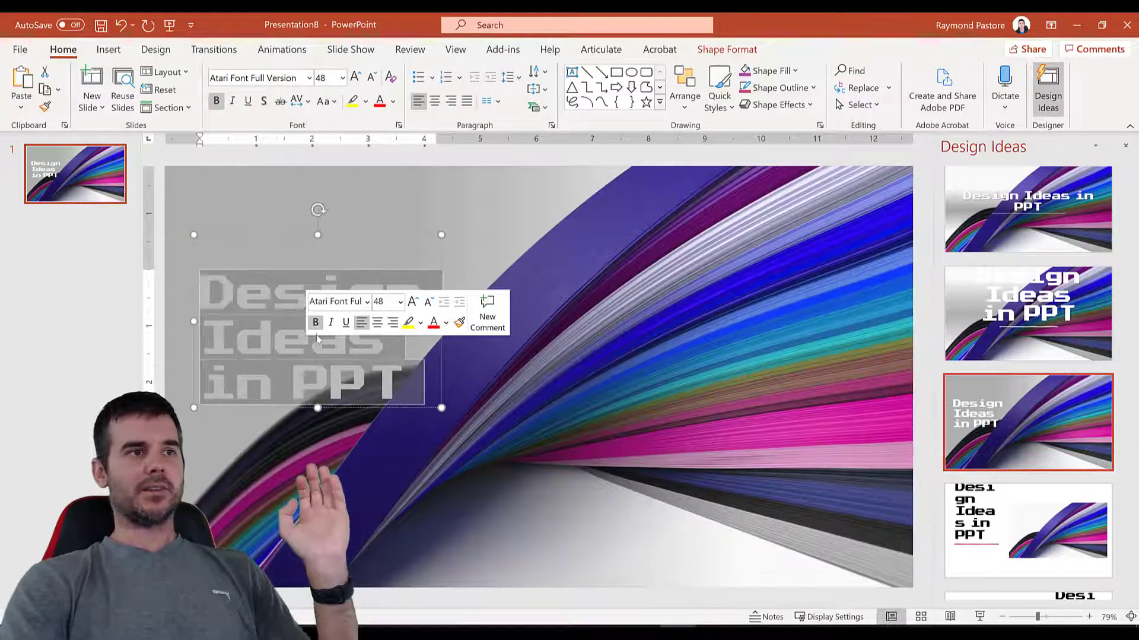
{"action": "left_click", "coordinate": [1000, 230]}
{"action": "left_click", "coordinate": [777, 200]}
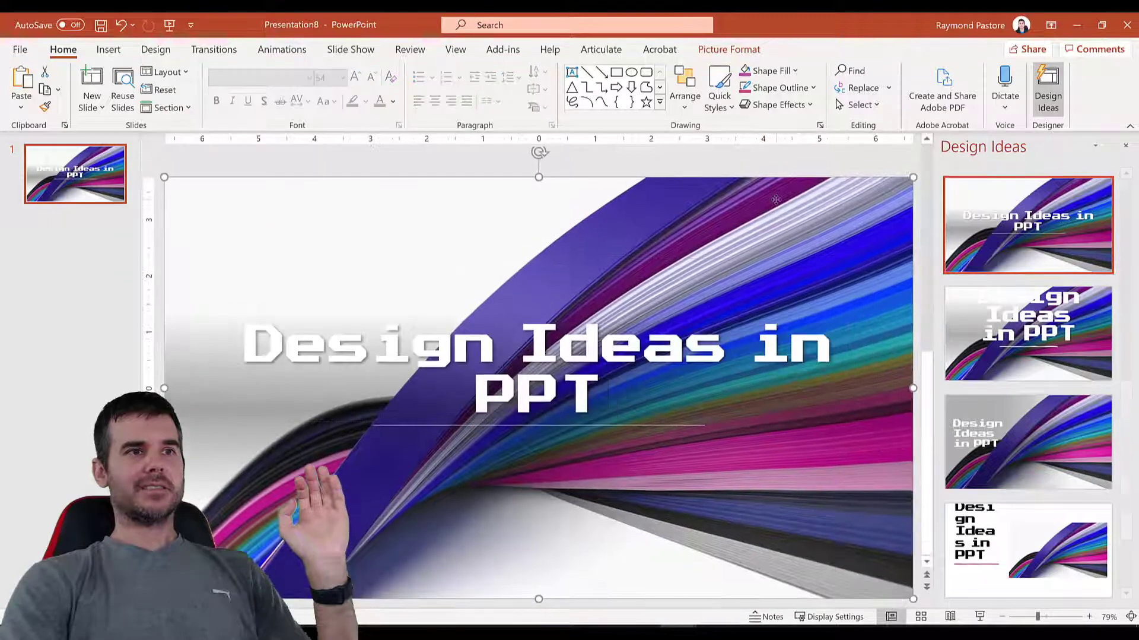
{"action": "scroll", "coordinate": [1038, 310], "scroll_direction": "down", "scroll_amount": 3}
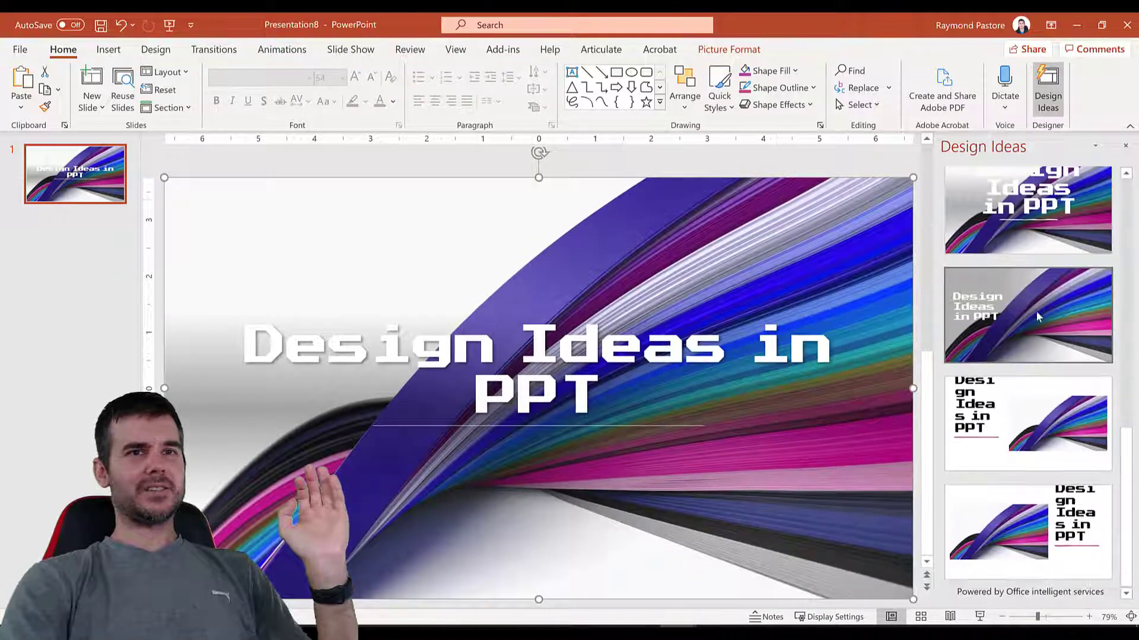
{"action": "left_click", "coordinate": [1037, 310]}
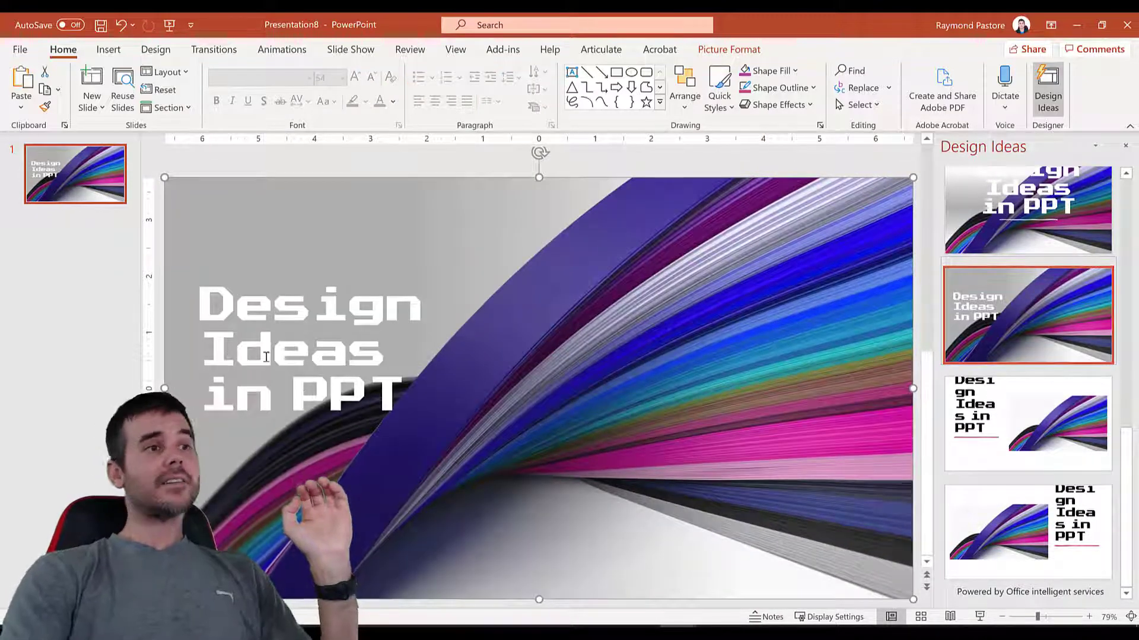
{"action": "triple_click", "coordinate": [268, 356]}
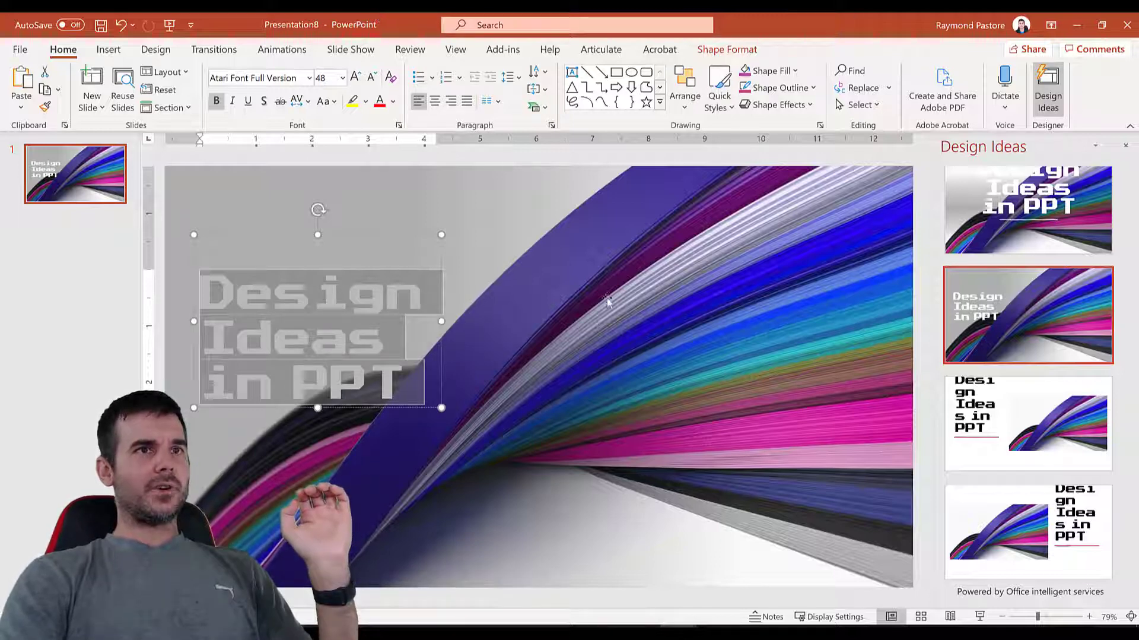
{"action": "left_click", "coordinate": [534, 325]}
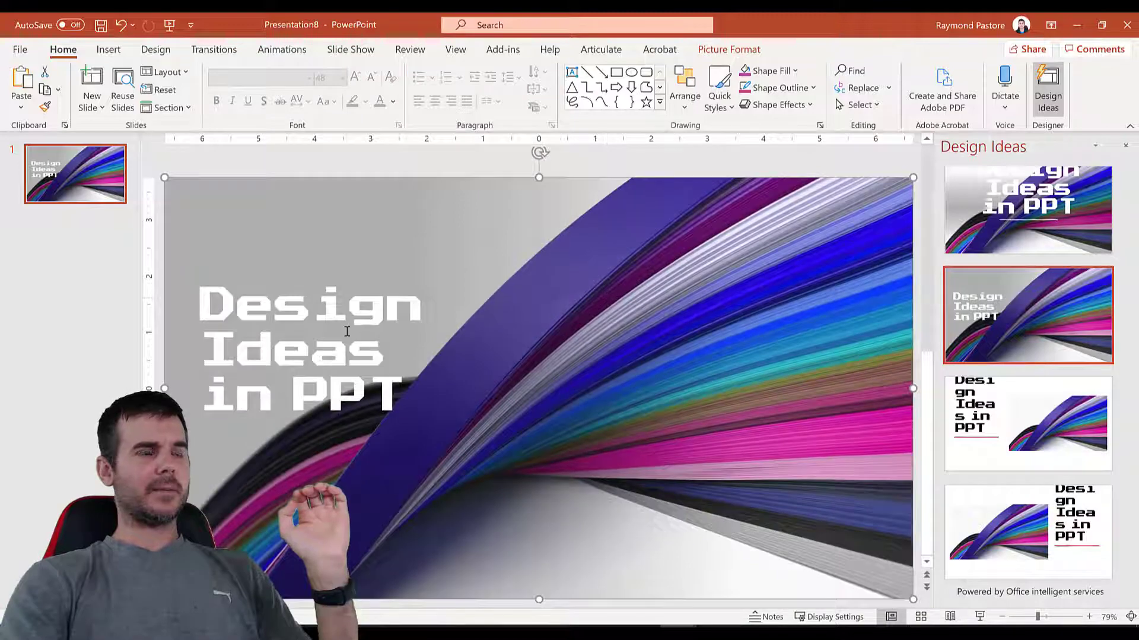
{"action": "triple_click", "coordinate": [347, 330]}
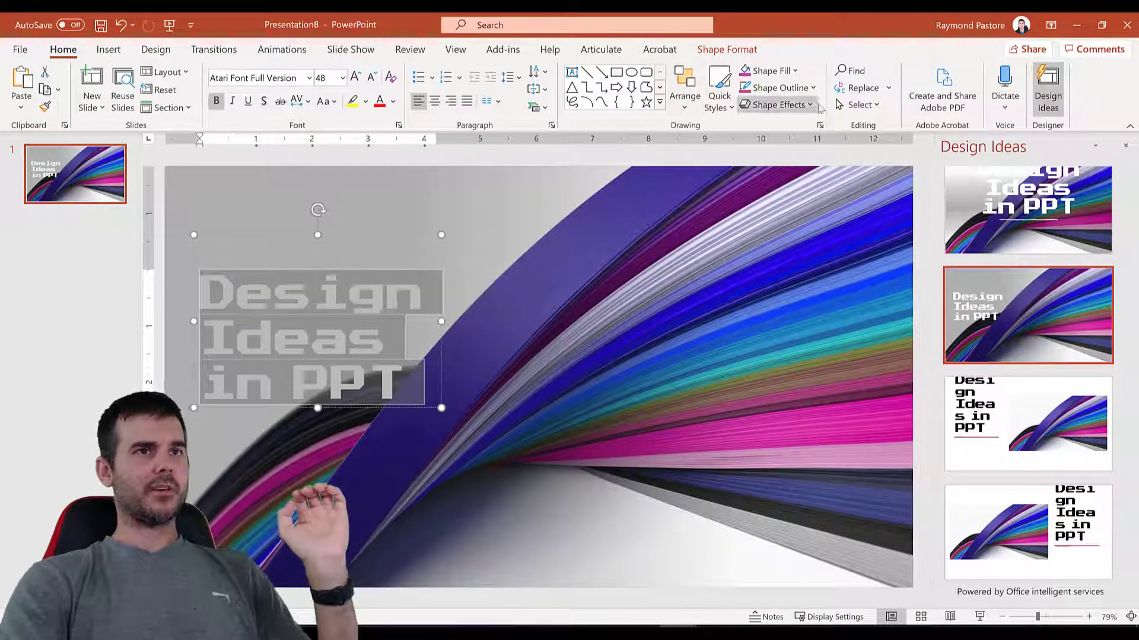
Step: Give the title box a tilted 3-D preset shape effect
{"action": "left_click", "coordinate": [817, 107]}
{"action": "mouse_move", "coordinate": [796, 132]}
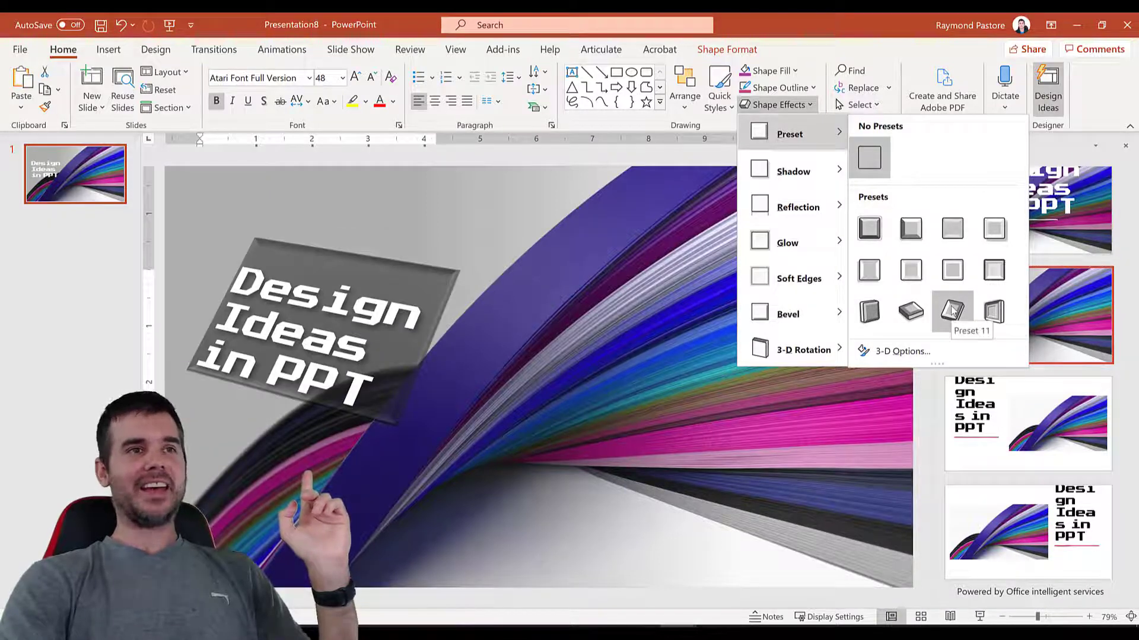
{"action": "left_click", "coordinate": [952, 309]}
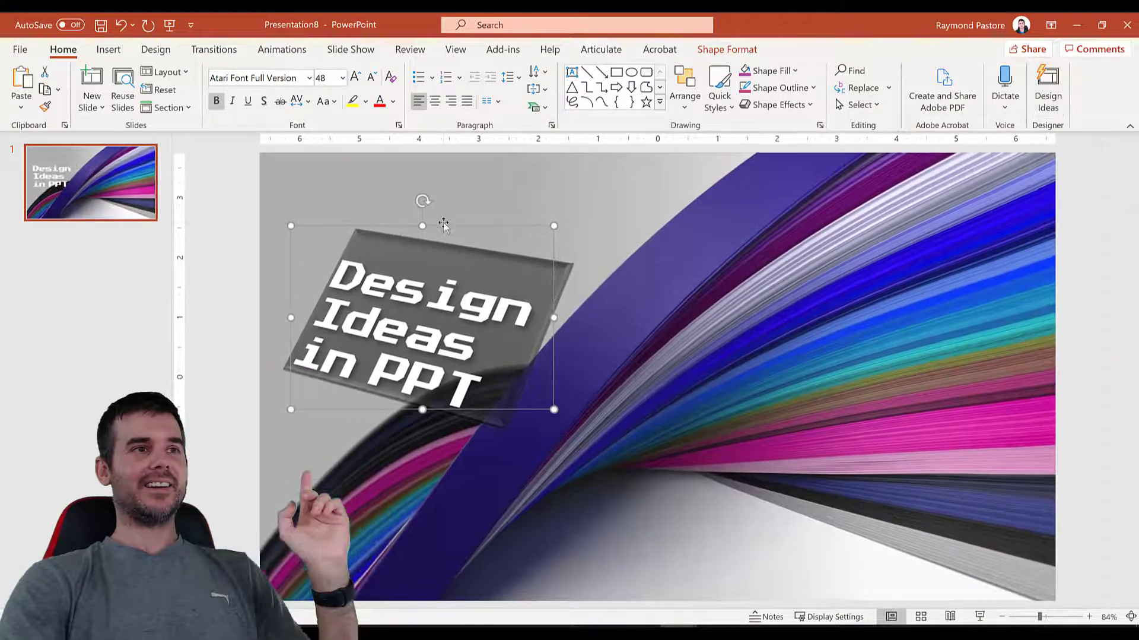
{"action": "left_click_drag", "start_coordinate": [444, 224], "coordinate": [444, 206]}
{"action": "key", "text": "ctrl+z"}
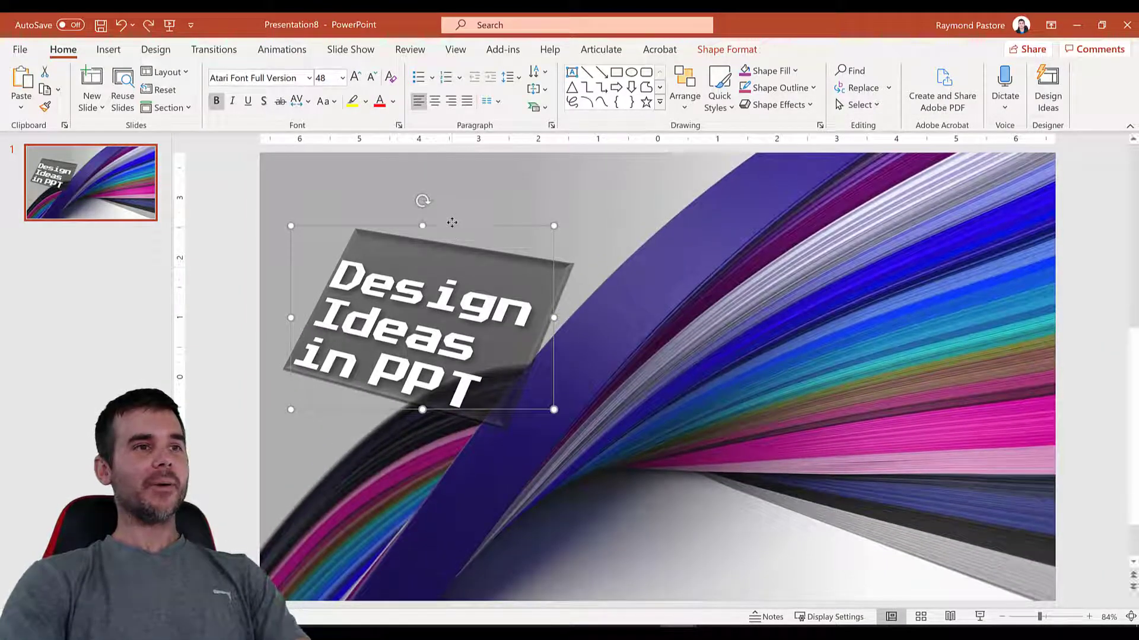
Step: Move the title box higher, toward the top edge of the slide
{"action": "left_click", "coordinate": [454, 221]}
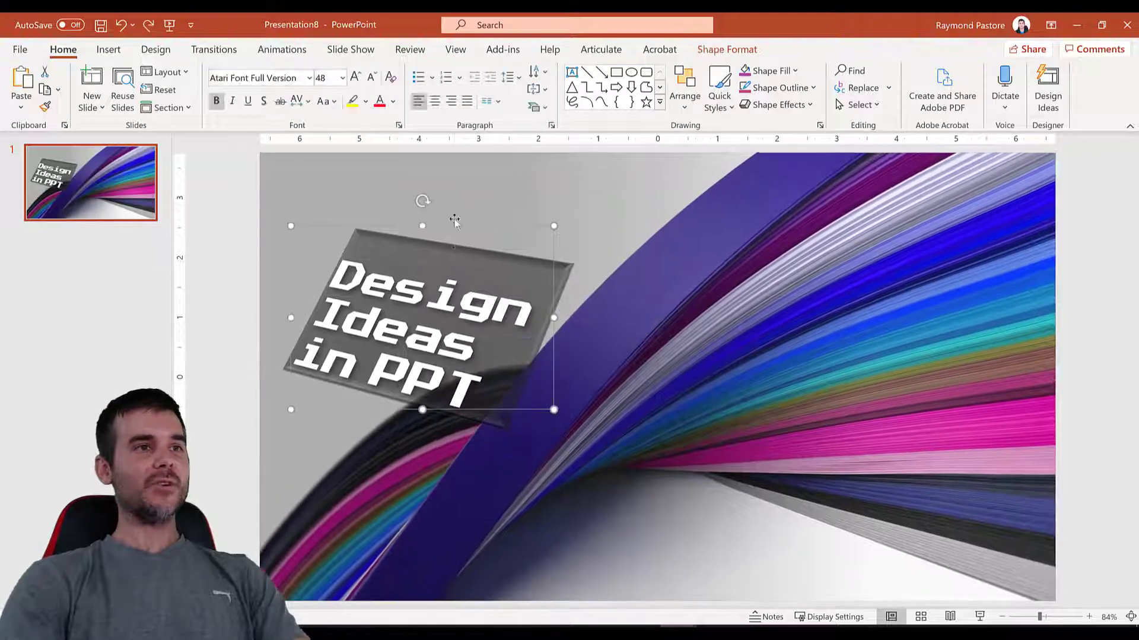
{"action": "left_click_drag", "start_coordinate": [448, 219], "coordinate": [446, 171]}
{"action": "left_click", "coordinate": [608, 281]}
{"action": "left_click", "coordinate": [481, 266]}
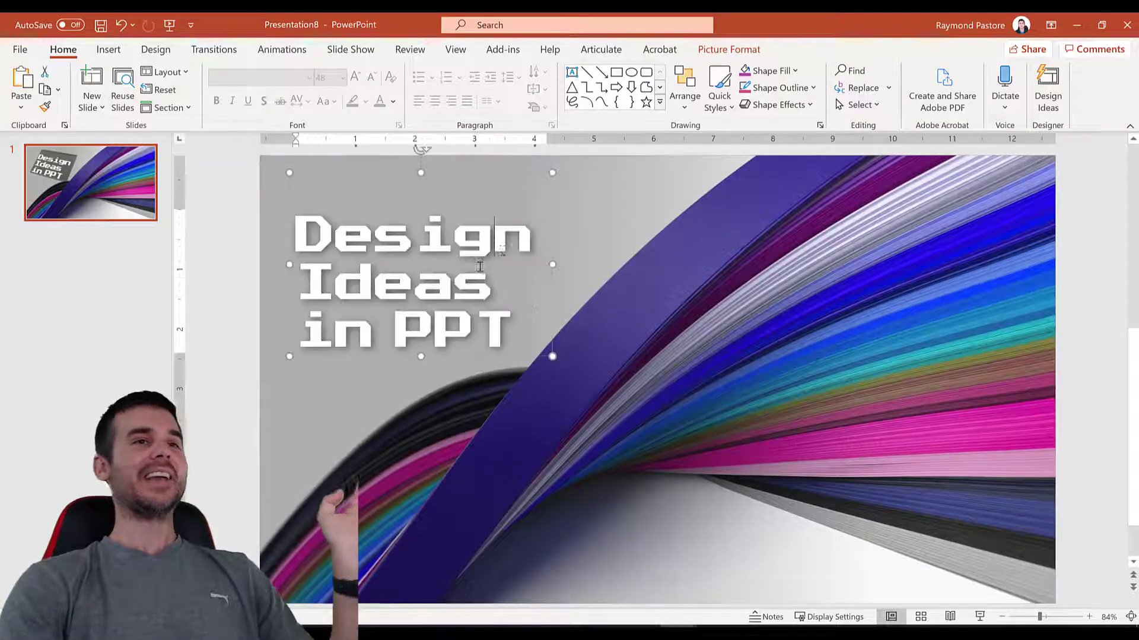
{"action": "left_click", "coordinate": [552, 225]}
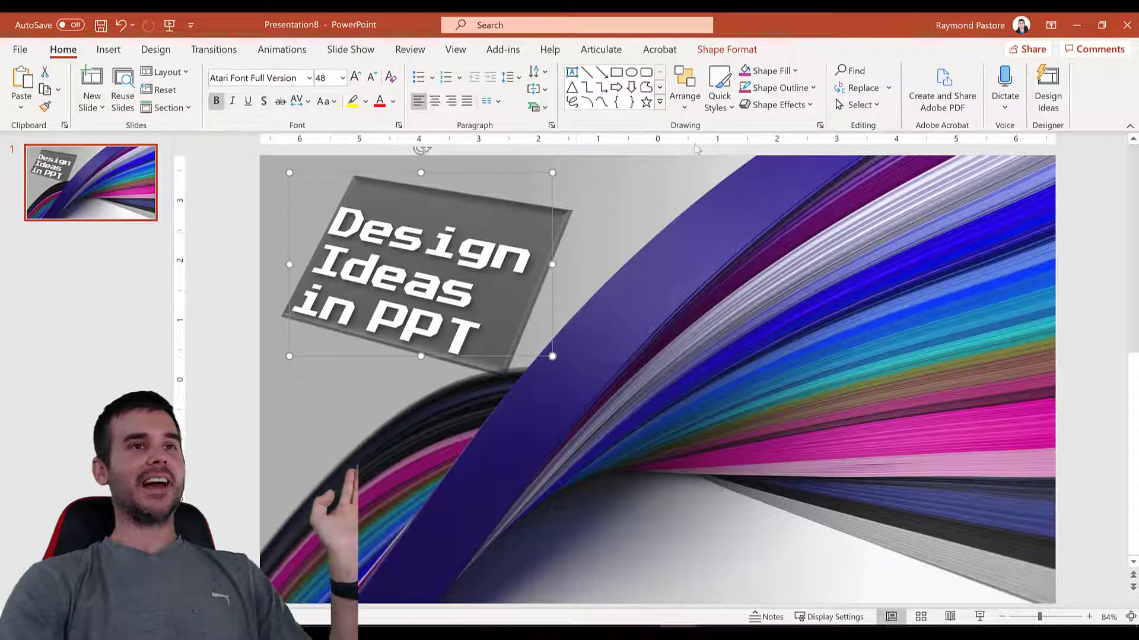
{"action": "left_click", "coordinate": [789, 107]}
{"action": "mouse_move", "coordinate": [788, 163]}
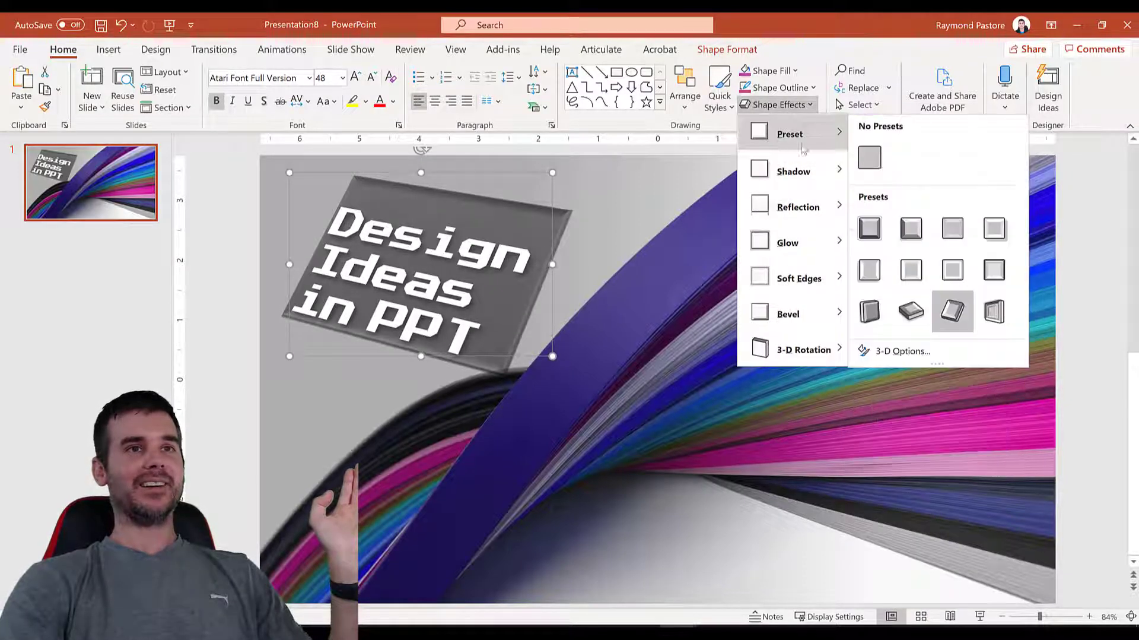
{"action": "left_click", "coordinate": [868, 225]}
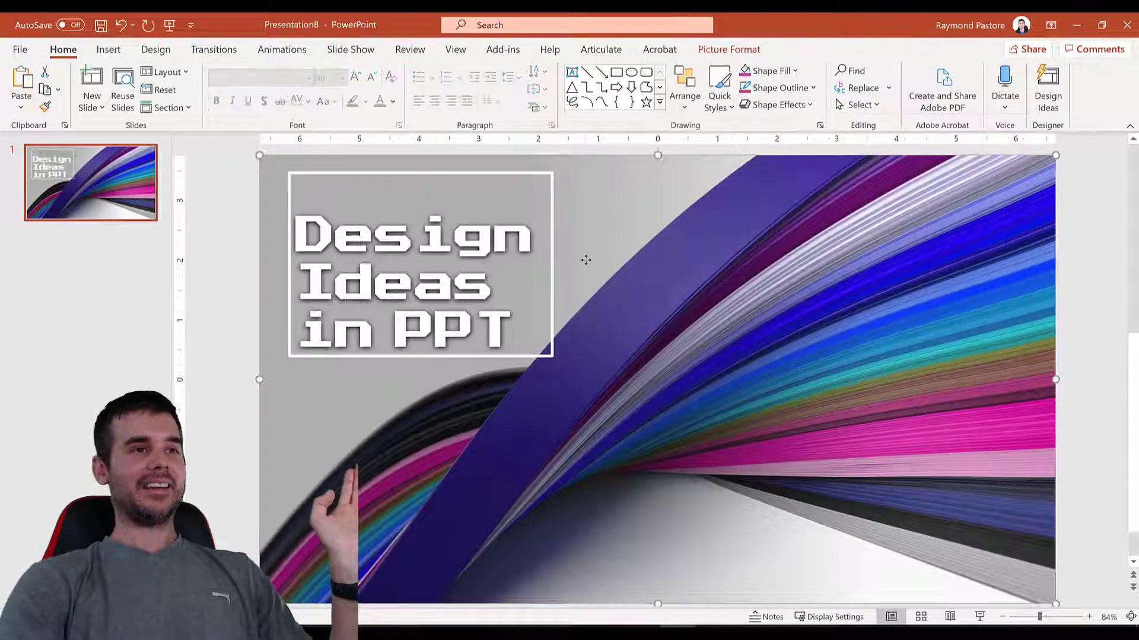
{"action": "left_click", "coordinate": [218, 302]}
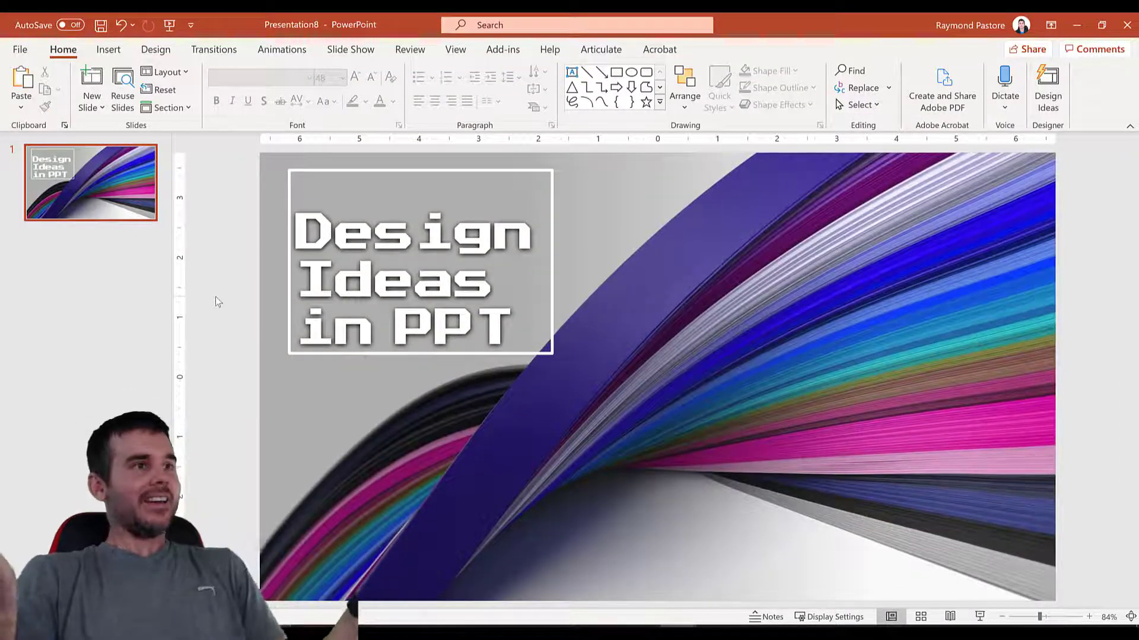